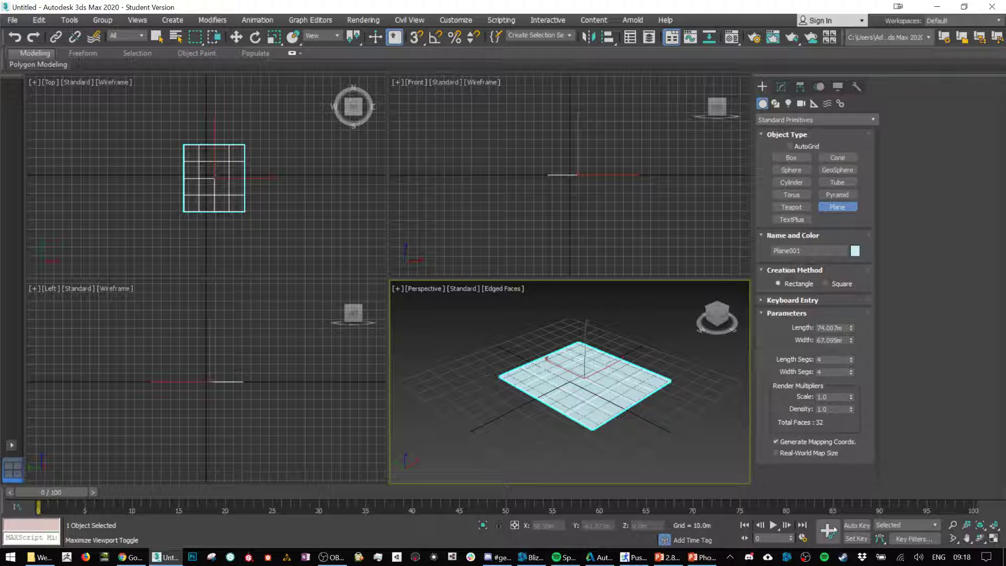
Step: Raise the plane to a height of about 69.3 m and set it to 24 length segments and 15 width segments
{"action": "left_click", "coordinate": [994, 538]}
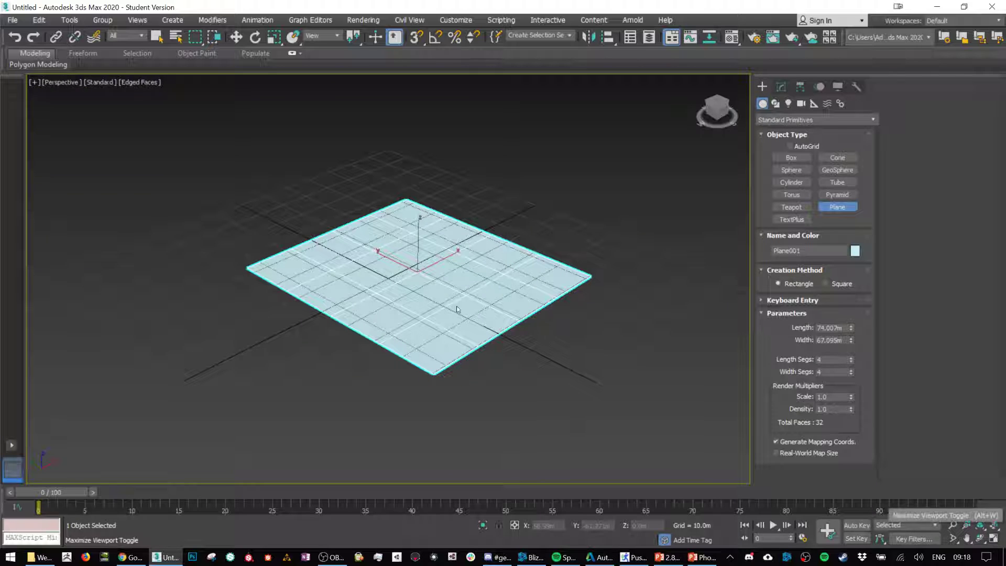
{"action": "scroll", "coordinate": [457, 309], "scroll_direction": "down", "scroll_amount": 4}
{"action": "key", "text": "w"}
{"action": "left_click_drag", "start_coordinate": [452, 246], "coordinate": [459, 151]}
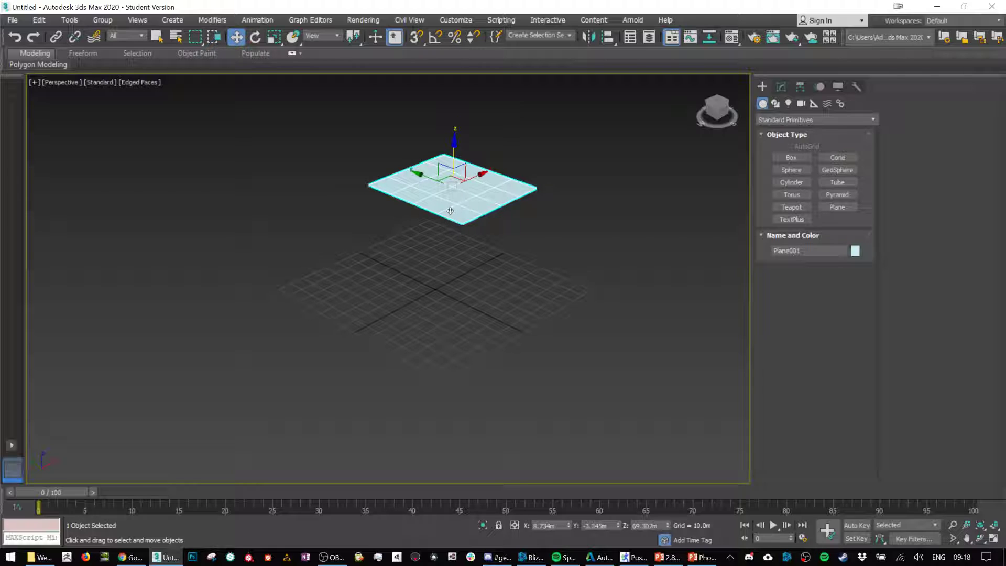
{"action": "left_click", "coordinate": [781, 86]}
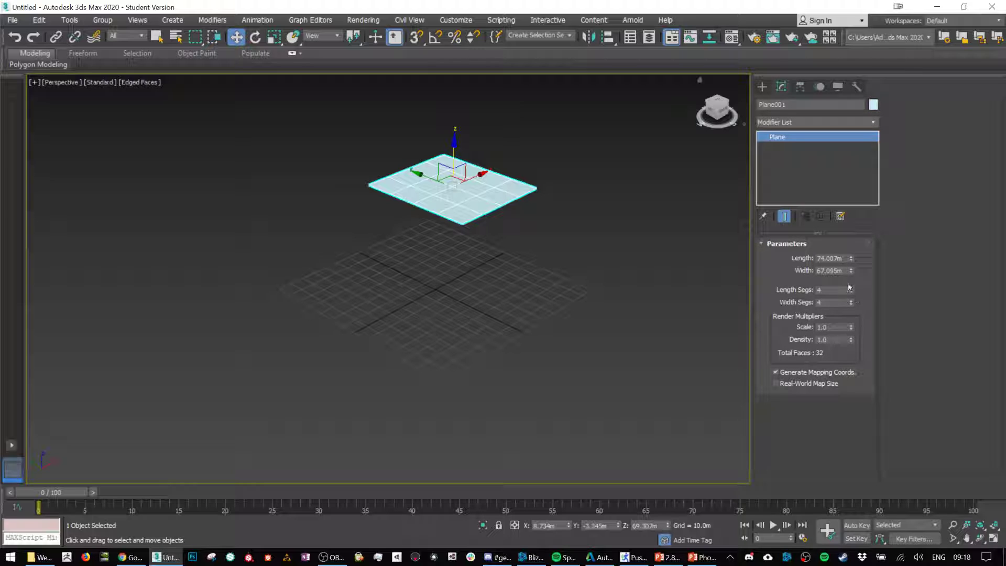
{"action": "mouse_move", "coordinate": [850, 291]}
{"action": "left_mouse_down"}
{"action": "mouse_move", "coordinate": [850, 277]}
{"action": "mouse_move", "coordinate": [850, 296]}
{"action": "left_mouse_up"}
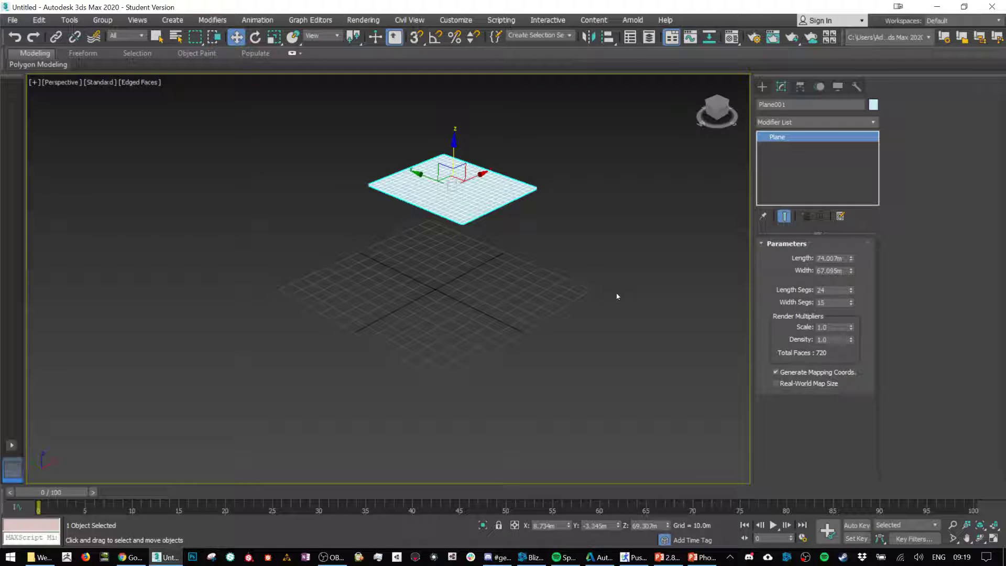
Step: Create a box about 31 m long, 28 m wide and 18 m high on the grid beneath the plane
{"action": "left_click", "coordinate": [762, 87]}
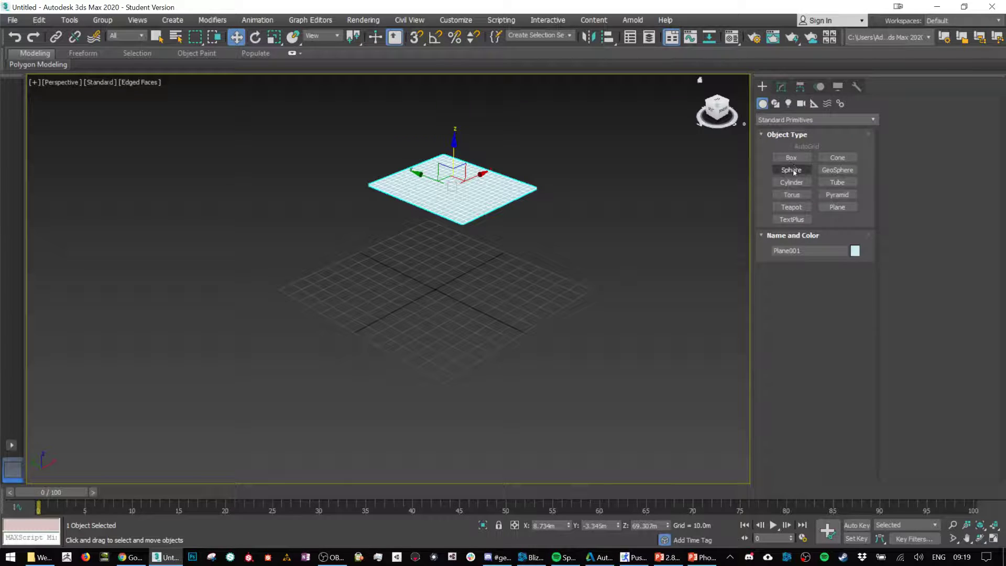
{"action": "left_click", "coordinate": [791, 158]}
{"action": "left_click_drag", "start_coordinate": [417, 285], "coordinate": [482, 285]}
{"action": "left_click", "coordinate": [482, 258]}
{"action": "middle_click_drag", "start_coordinate": [485, 285], "coordinate": [574, 304], "text": "alt"}
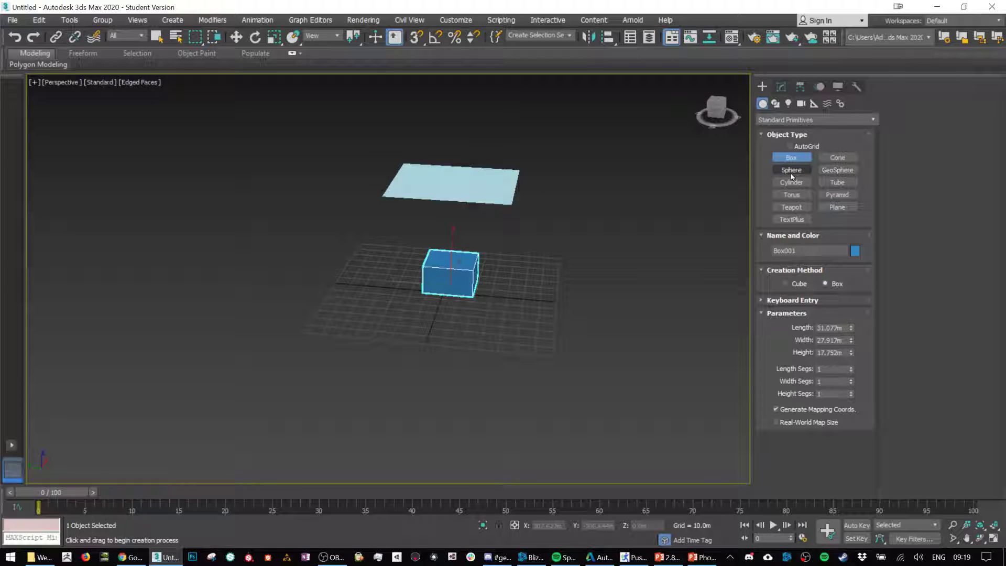
Step: Create a sphere near the box and move it so that it overlaps the box's upper rear right corner
{"action": "left_click", "coordinate": [791, 170]}
{"action": "left_click_drag", "start_coordinate": [454, 258], "coordinate": [490, 260]}
{"action": "key", "text": "w"}
{"action": "middle_click_drag", "start_coordinate": [490, 260], "coordinate": [466, 253], "text": "alt"}
{"action": "left_click_drag", "start_coordinate": [466, 254], "coordinate": [400, 253]}
{"action": "key", "text": "r"}
{"action": "scroll", "coordinate": [414, 220], "scroll_direction": "up", "scroll_amount": 6}
{"action": "key", "text": "w"}
{"action": "left_click_drag", "start_coordinate": [398, 213], "coordinate": [397, 246]}
Step: Convert the box to an editable poly and attach the sphere to it as a single object
{"action": "left_click", "coordinate": [310, 353]}
{"action": "right_click", "coordinate": [309, 351]}
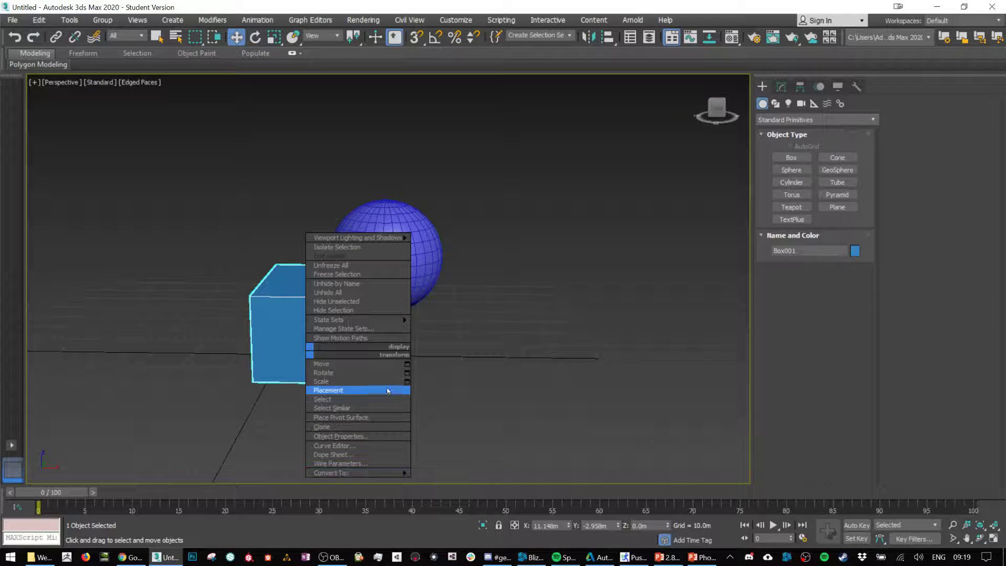
{"action": "left_click", "coordinate": [435, 479]}
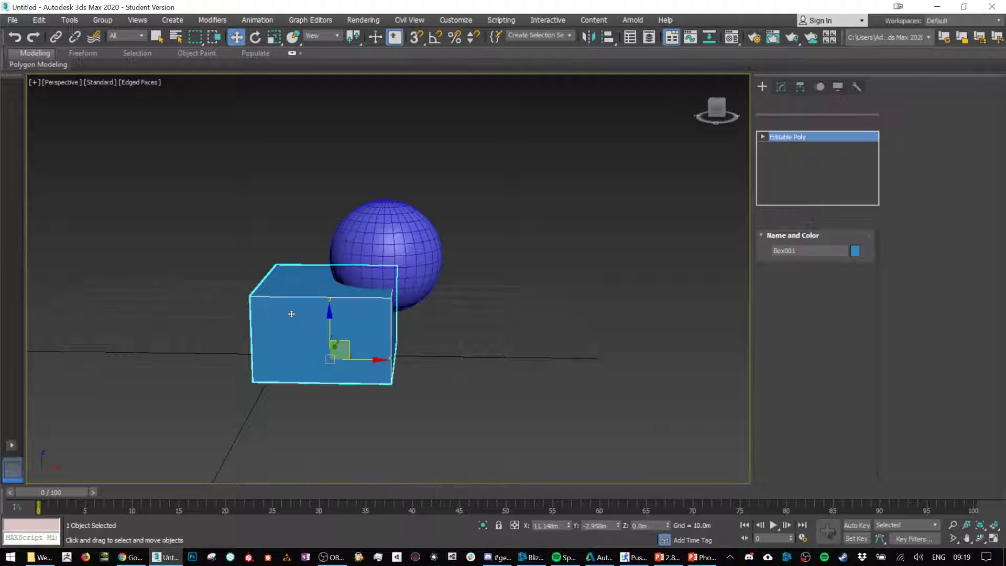
{"action": "right_click", "coordinate": [292, 315]}
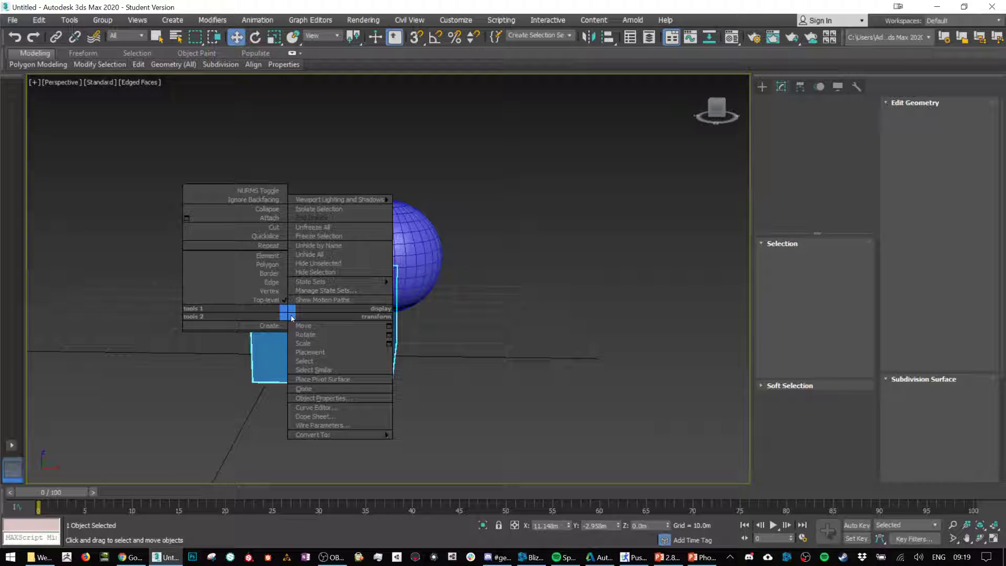
{"action": "left_click", "coordinate": [271, 217]}
{"action": "left_click", "coordinate": [421, 254]}
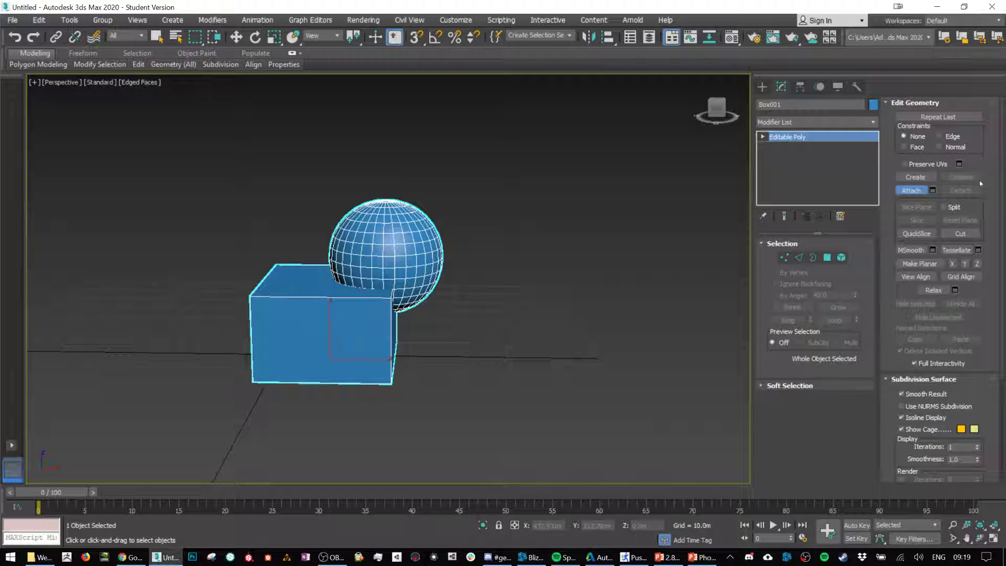
{"action": "key", "text": "w"}
{"action": "left_click", "coordinate": [589, 237]}
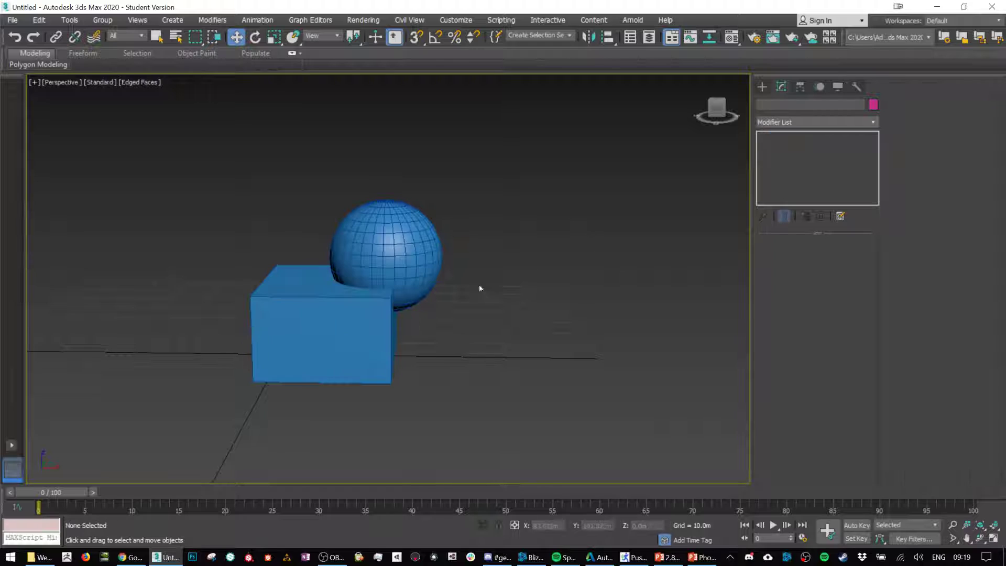
{"action": "left_click", "coordinate": [391, 317]}
{"action": "scroll", "coordinate": [391, 325], "scroll_direction": "down", "scroll_amount": 3}
{"action": "middle_click_drag", "start_coordinate": [391, 336], "coordinate": [422, 357], "text": "alt"}
{"action": "scroll", "coordinate": [422, 358], "scroll_direction": "up", "scroll_amount": 3}
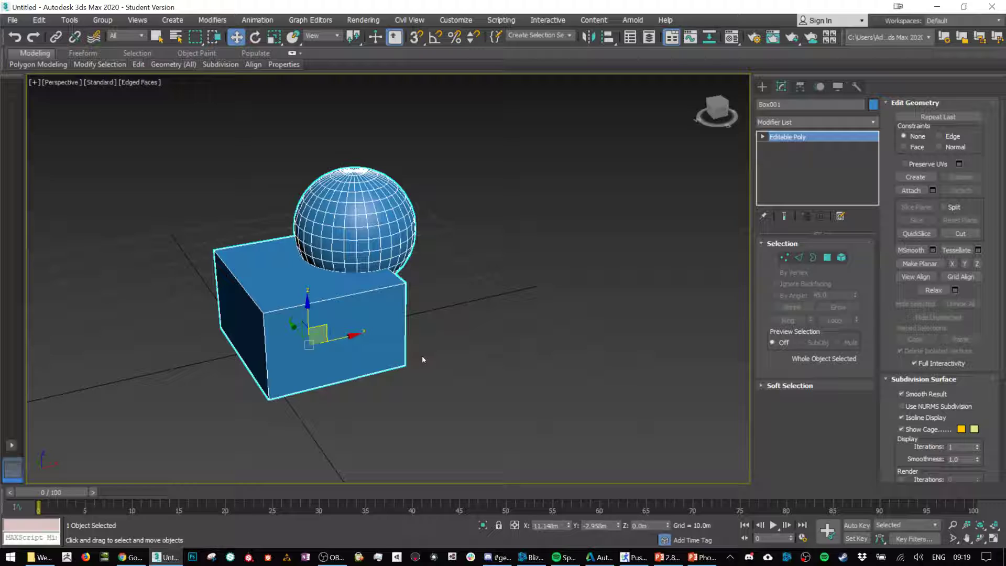
Step: Apply a Cloth modifier to the plane above the combined box and sphere
{"action": "scroll", "coordinate": [422, 359], "scroll_direction": "down", "scroll_amount": 4}
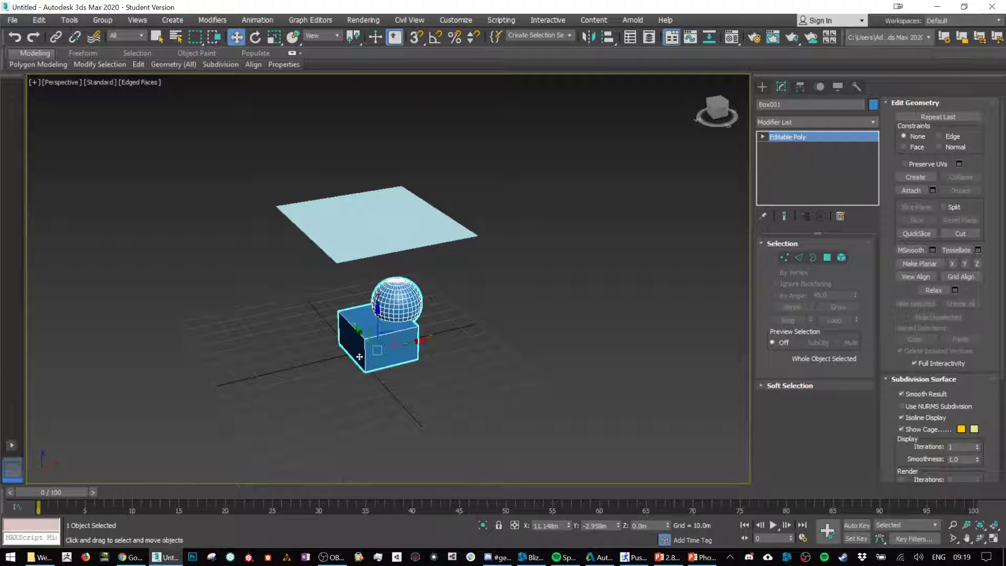
{"action": "left_click", "coordinate": [335, 208]}
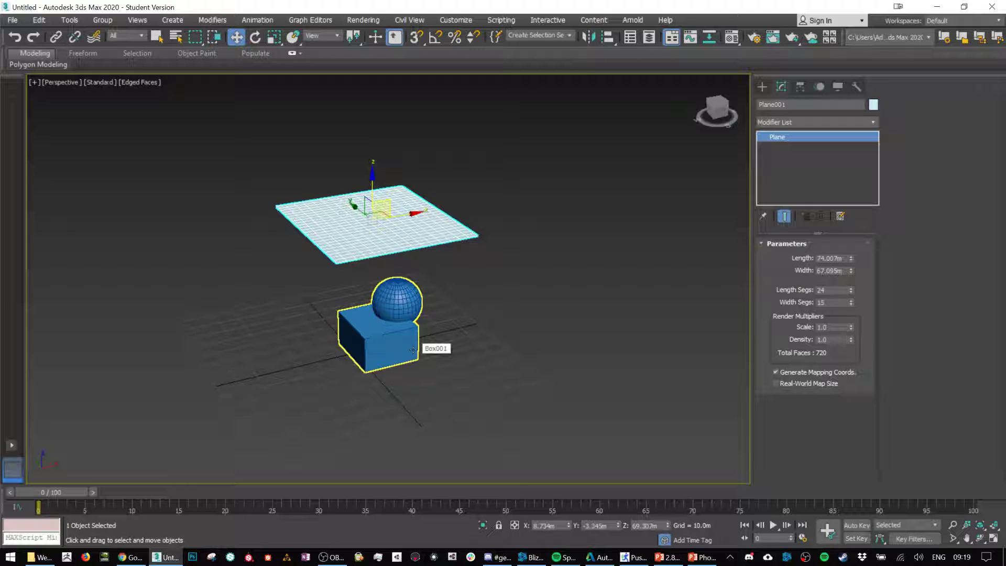
{"action": "left_click", "coordinate": [791, 124]}
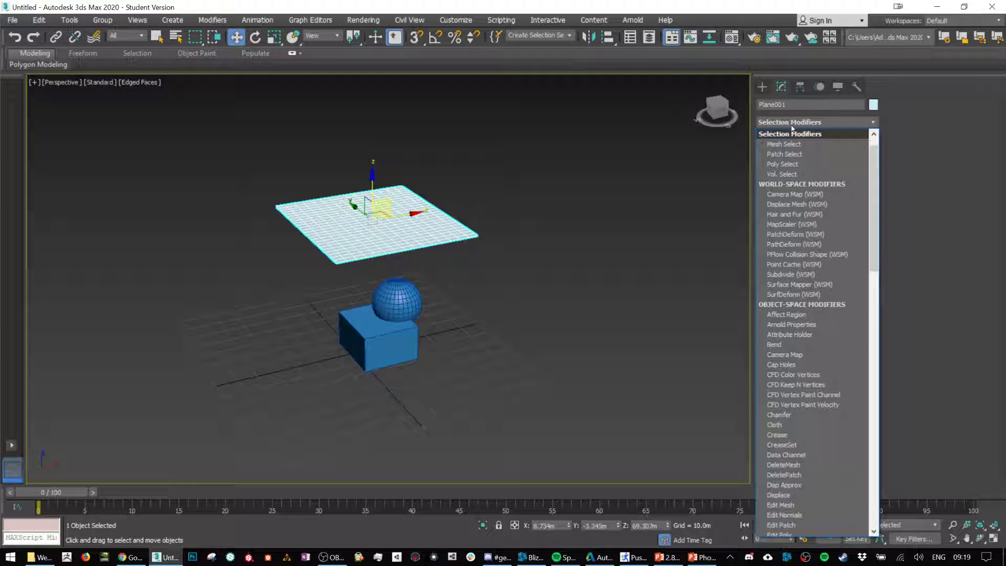
{"action": "left_click", "coordinate": [791, 124]}
{"action": "left_click", "coordinate": [791, 124]}
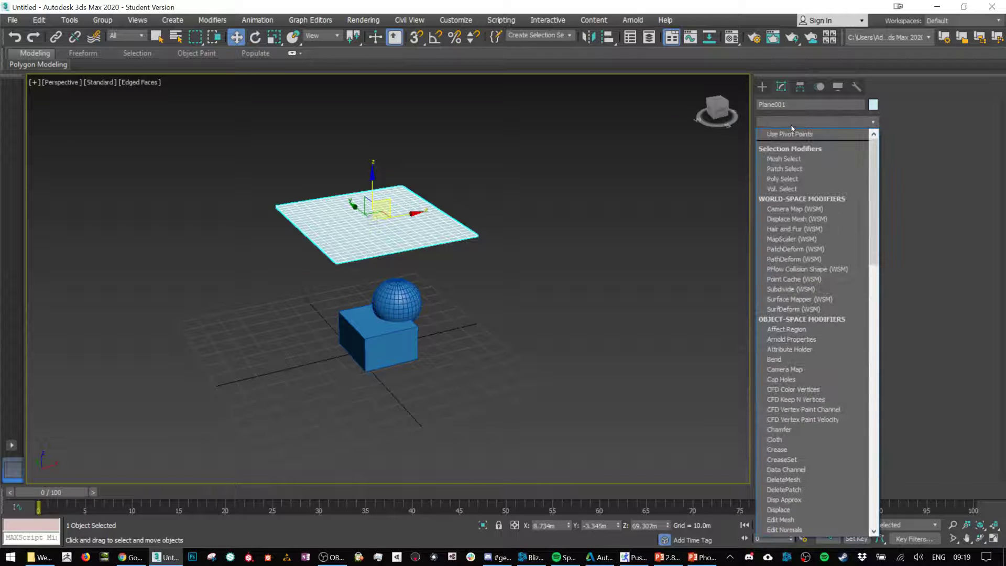
{"action": "type", "text": "cl"}
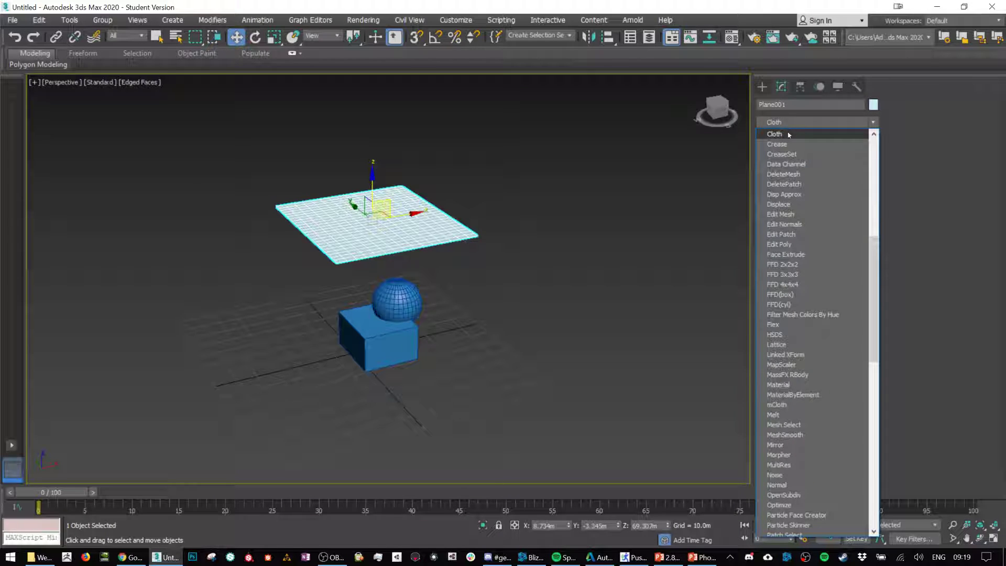
{"action": "left_click", "coordinate": [788, 135]}
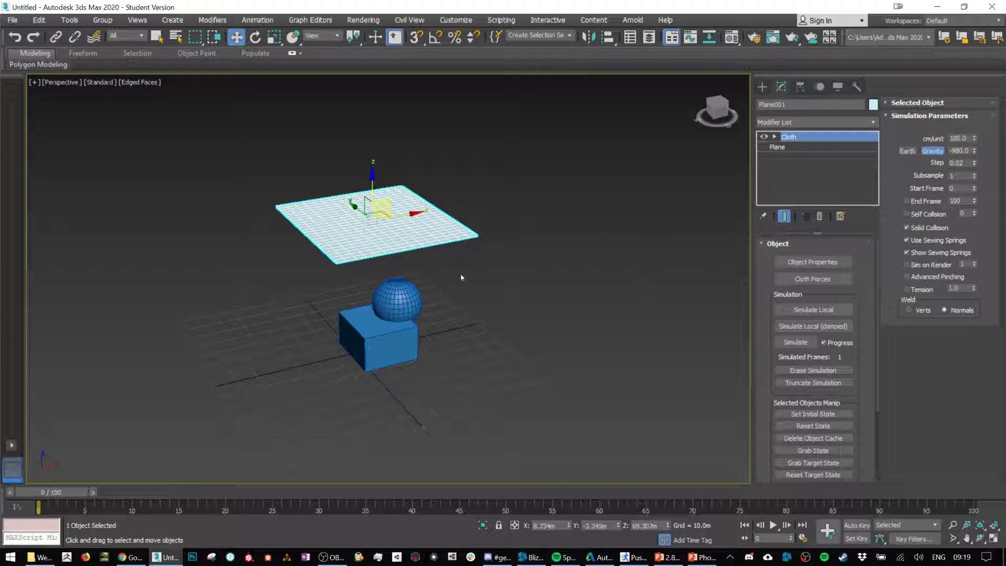
Step: Set Plane001 as Cloth in the simulation's object properties, leaving the fabric preset unselected
{"action": "left_click", "coordinate": [824, 263]}
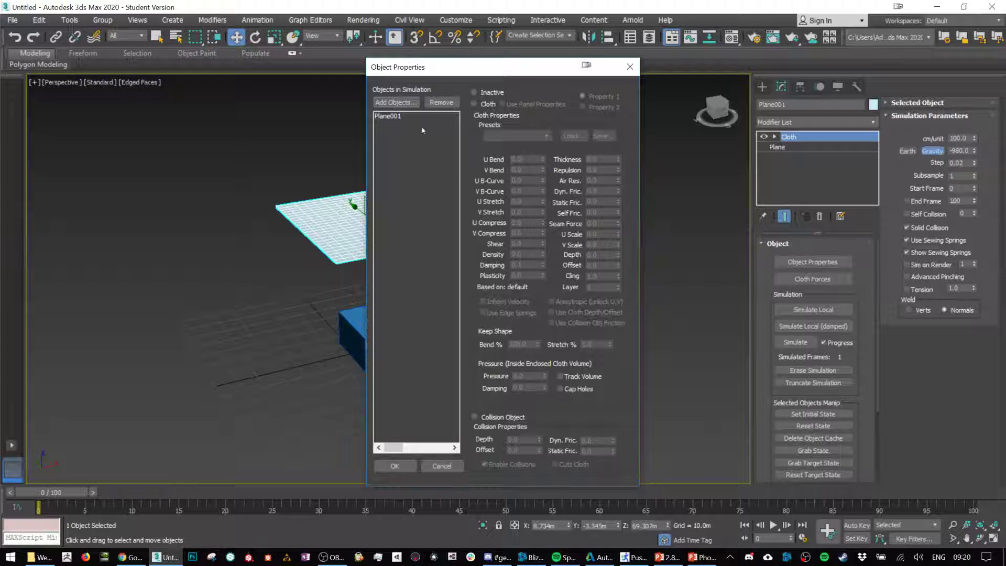
{"action": "left_click_drag", "start_coordinate": [433, 73], "coordinate": [534, 68]}
{"action": "left_click", "coordinate": [494, 111]}
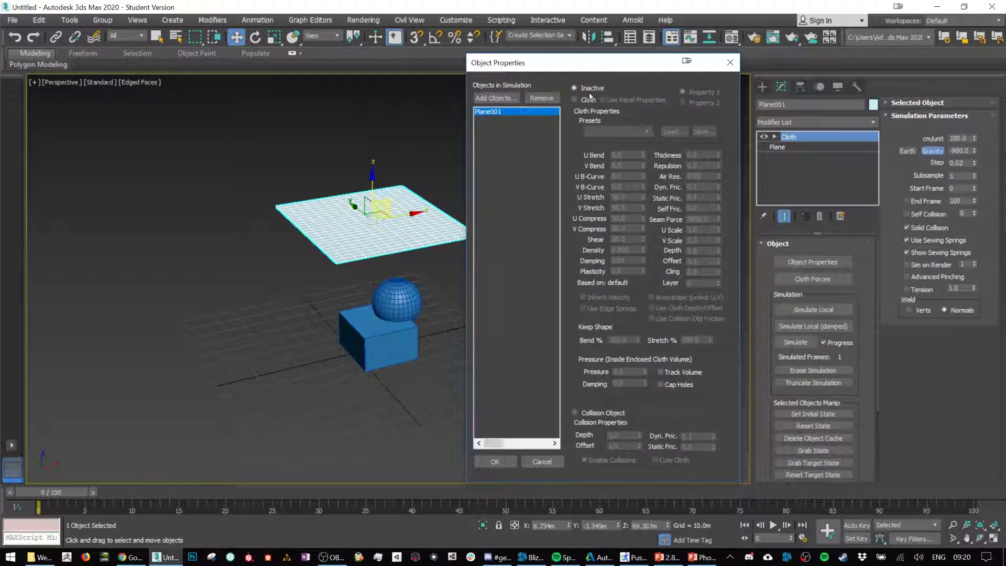
{"action": "left_click", "coordinate": [575, 100]}
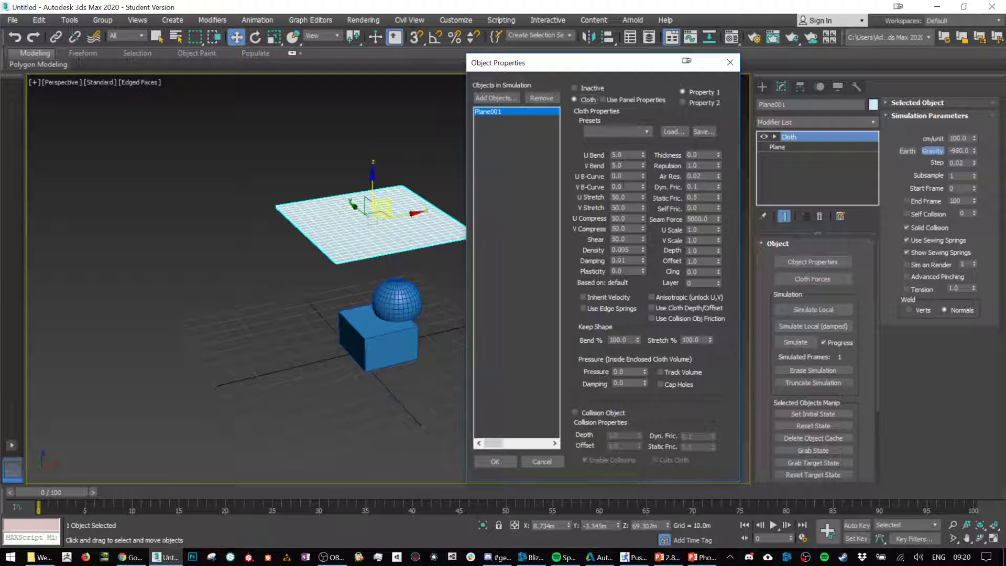
{"action": "left_click", "coordinate": [639, 132]}
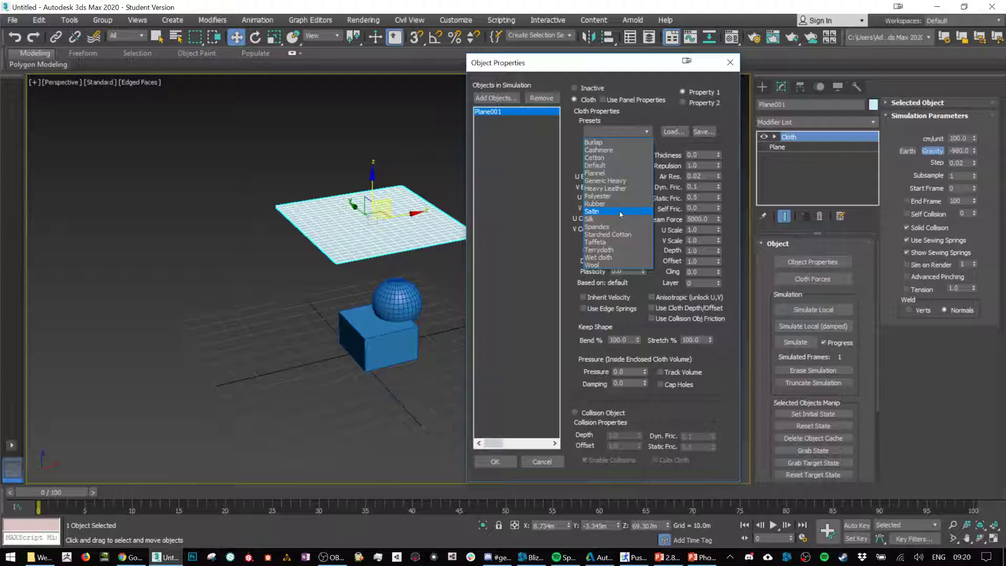
{"action": "left_click", "coordinate": [655, 79]}
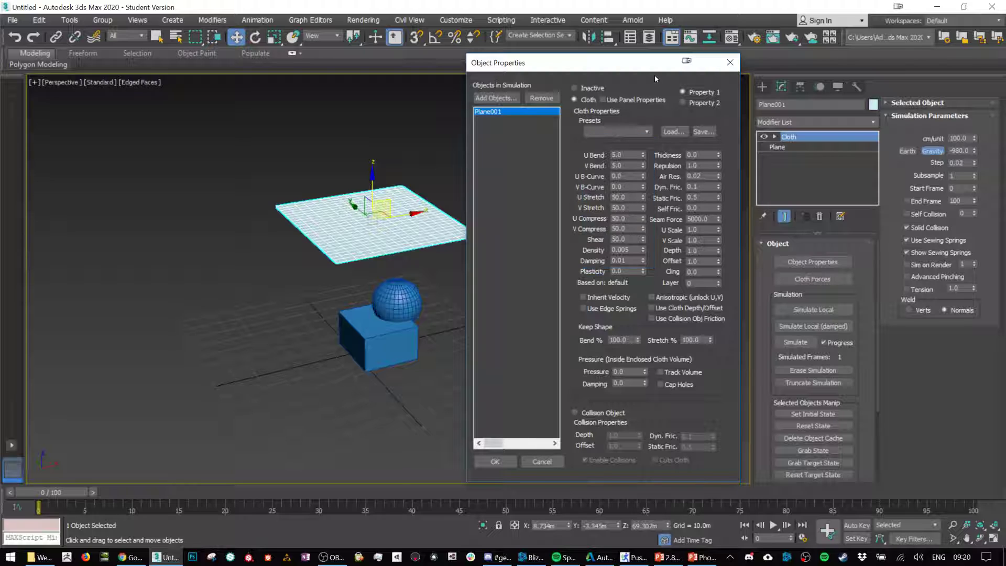
Step: Add Box001 to the cloth simulation and make it a collision object, accepting the object properties
{"action": "left_click", "coordinate": [505, 98]}
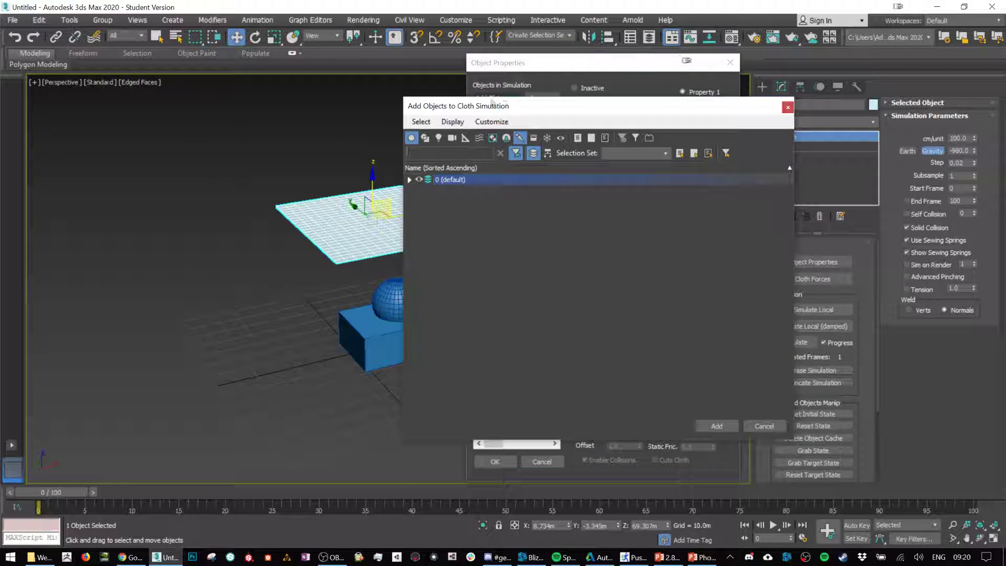
{"action": "left_click", "coordinate": [409, 179]}
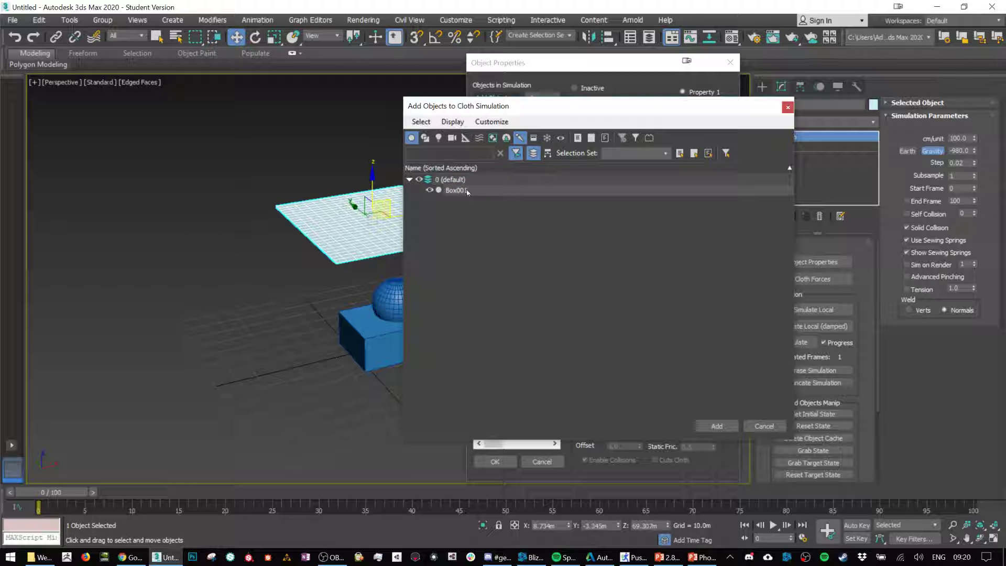
{"action": "double_click", "coordinate": [466, 190]}
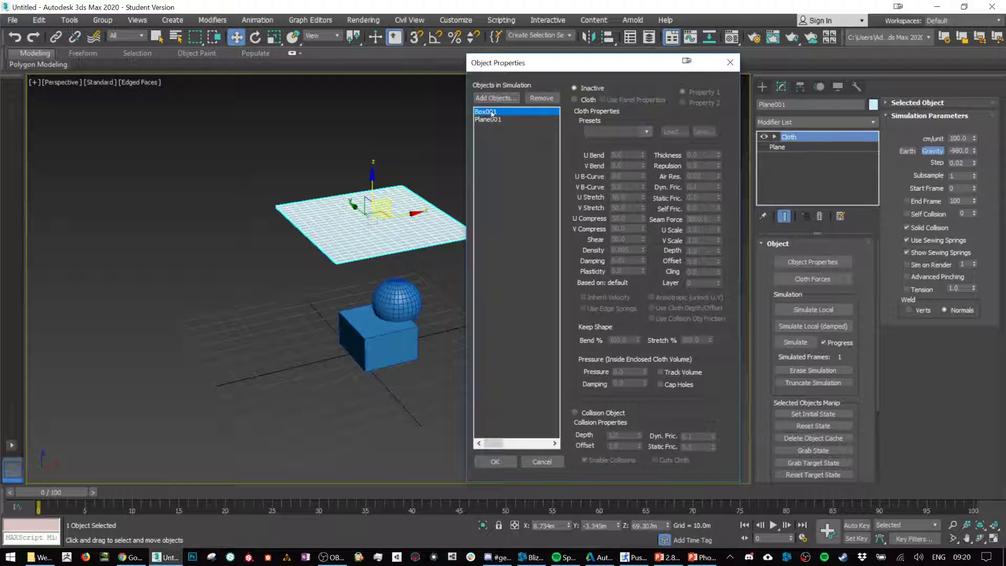
{"action": "left_click", "coordinate": [592, 414]}
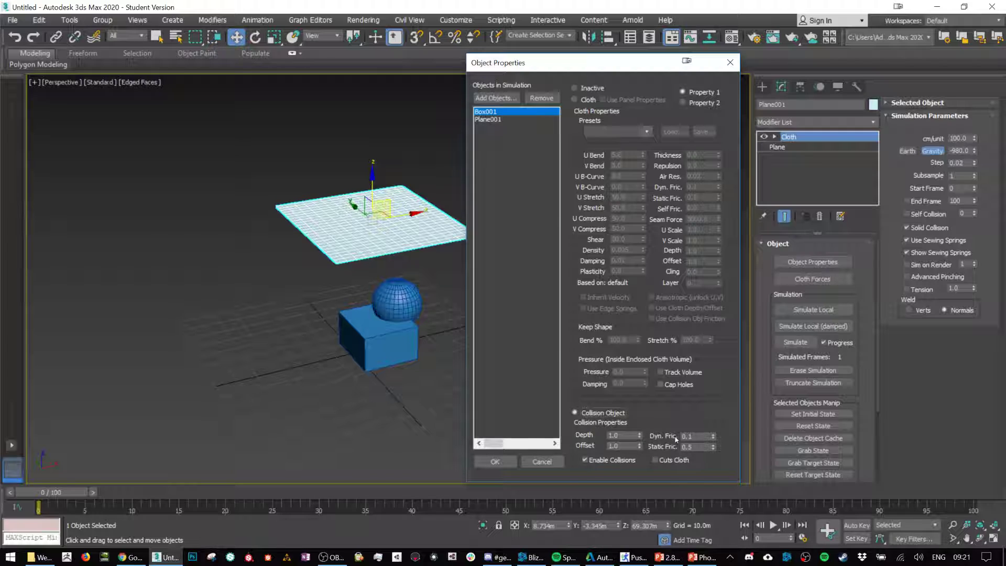
{"action": "left_click", "coordinate": [492, 120]}
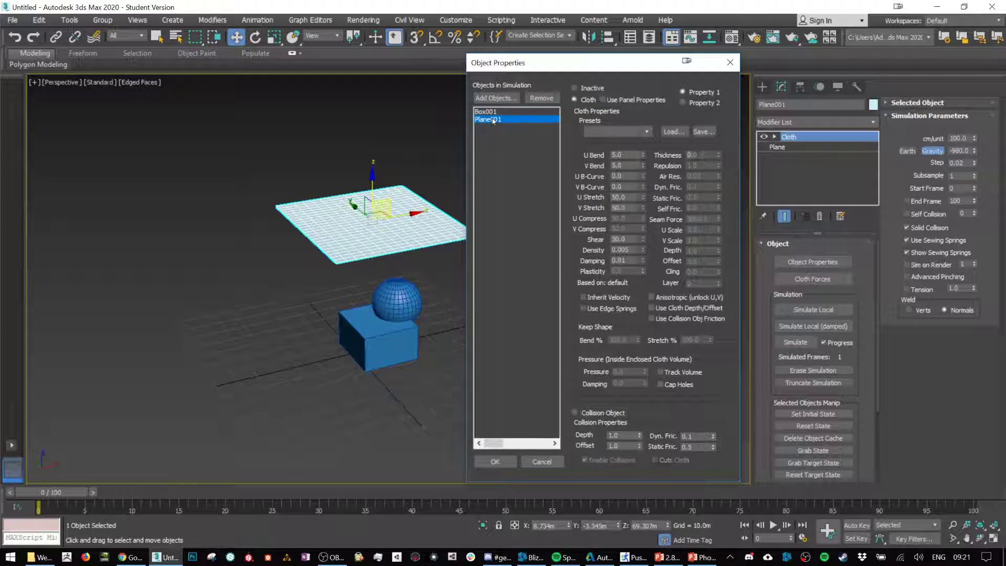
{"action": "left_click", "coordinate": [493, 112]}
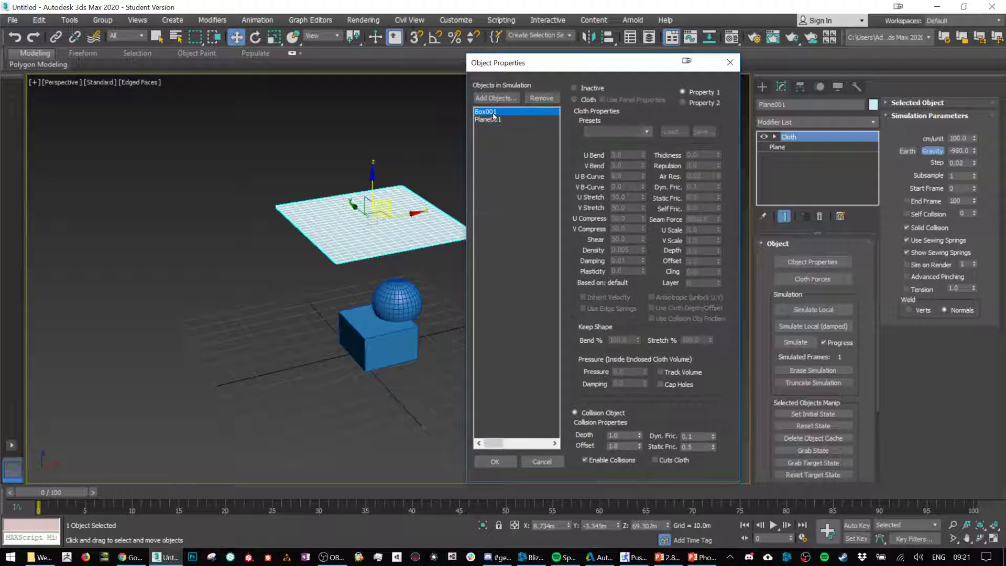
{"action": "left_click", "coordinate": [493, 120]}
{"action": "left_click", "coordinate": [494, 112]}
{"action": "left_click", "coordinate": [495, 461]}
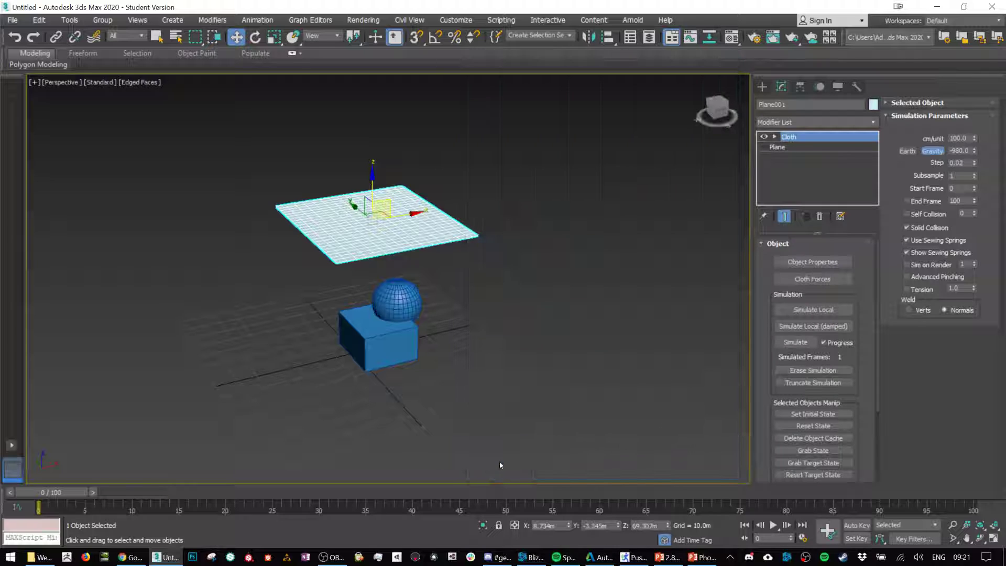
Step: Check the simulation roles assigned to Plane001 and Box001 in the cloth object properties
{"action": "left_click", "coordinate": [813, 262]}
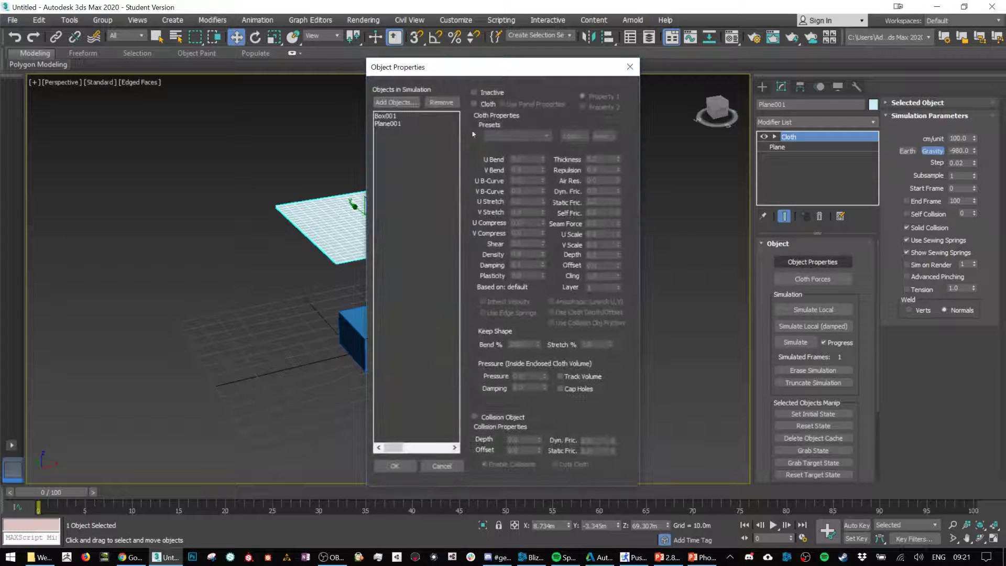
{"action": "left_click", "coordinate": [412, 123]}
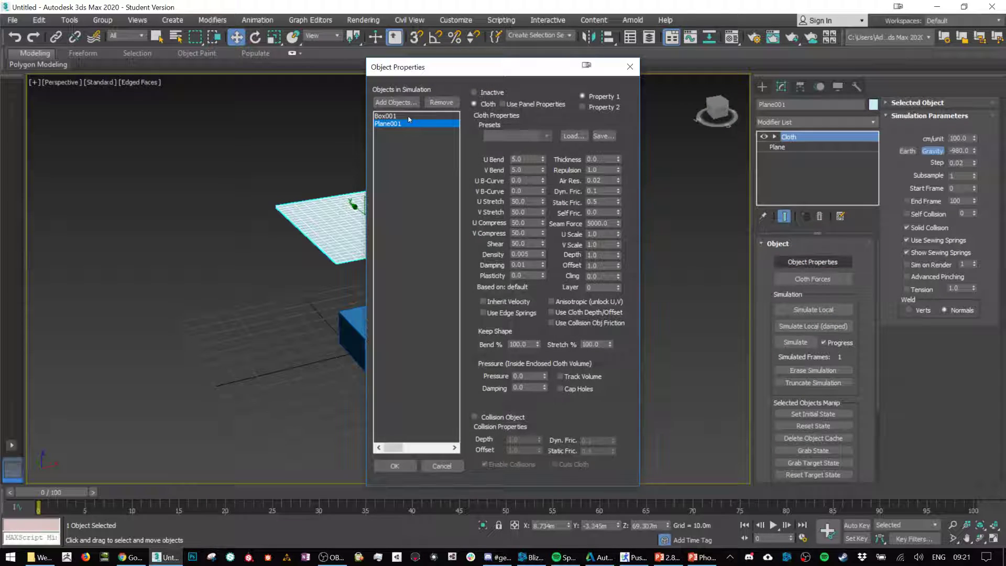
{"action": "left_click", "coordinate": [407, 115]}
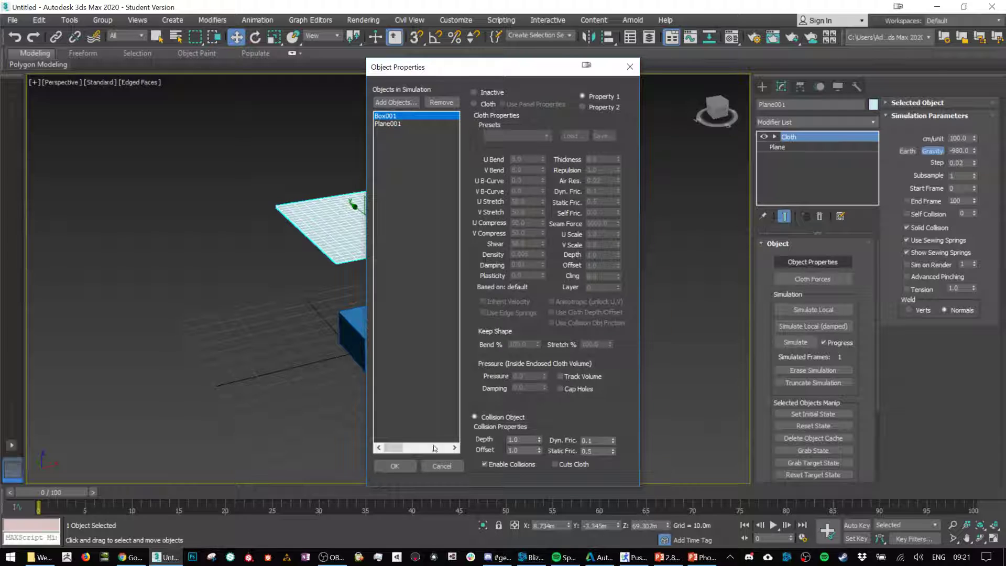
{"action": "left_click", "coordinate": [433, 466]}
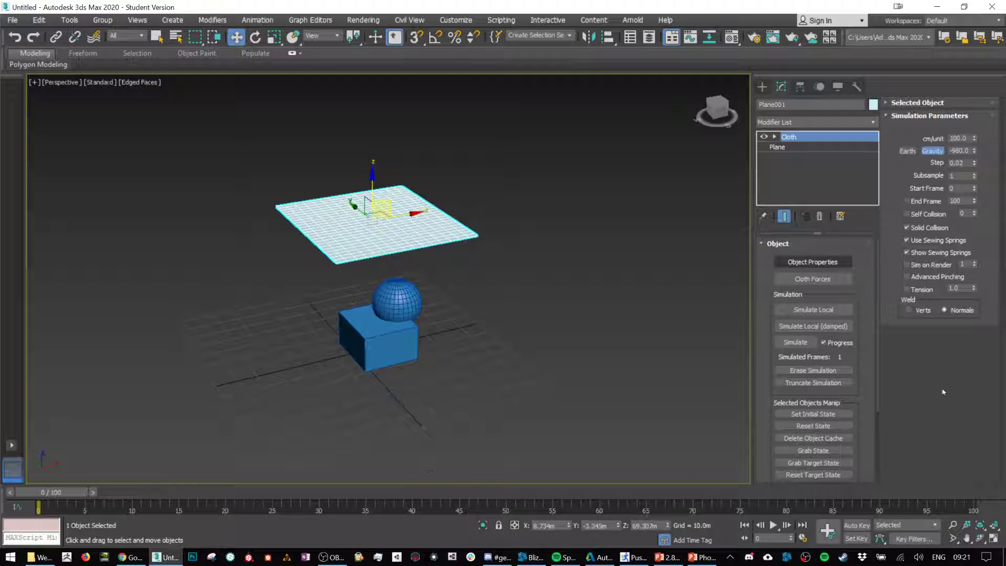
{"action": "scroll", "coordinate": [836, 310], "scroll_direction": "down", "scroll_amount": 1}
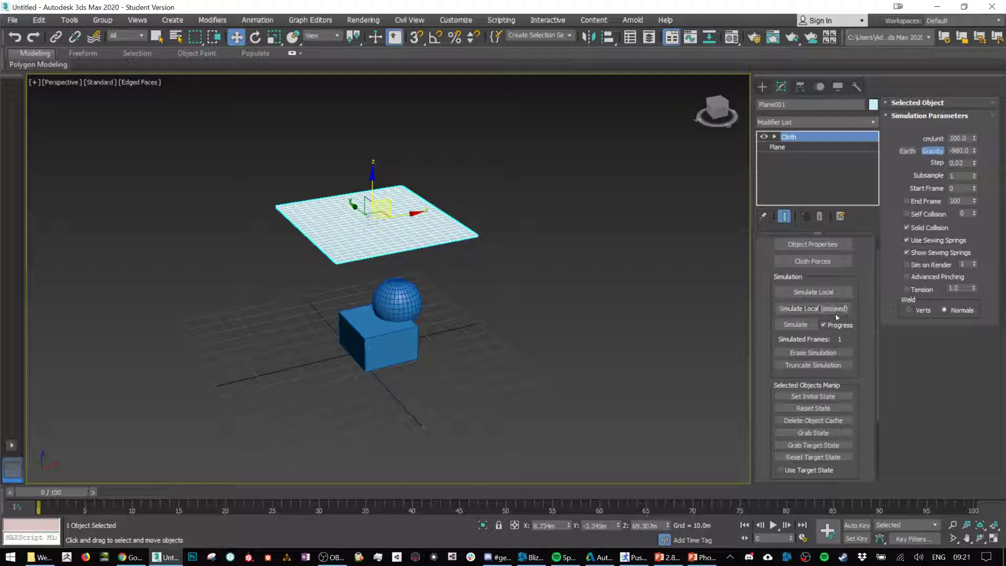
Step: Run the cloth simulation of the plane through frame 100
{"action": "left_click", "coordinate": [820, 296]}
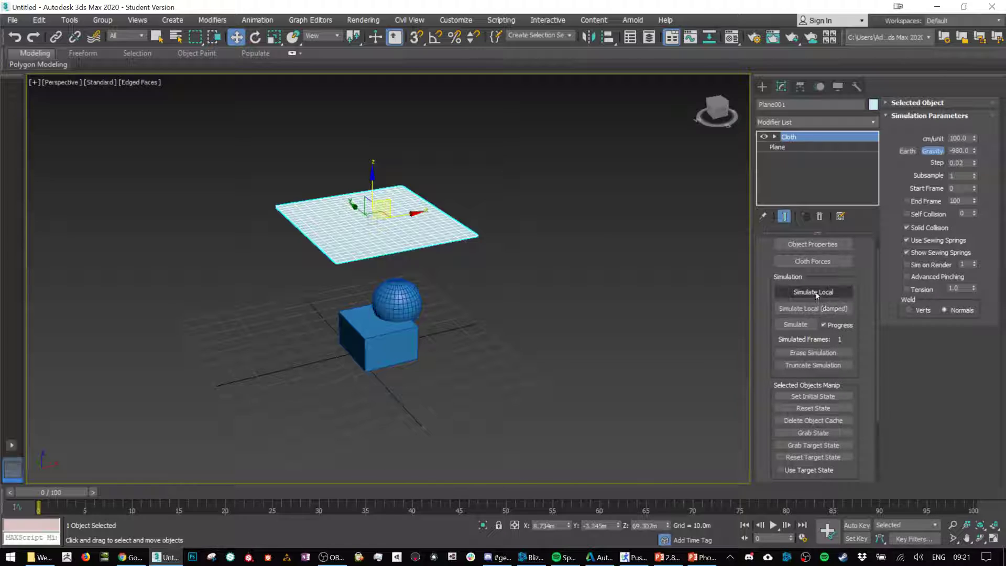
{"action": "left_click", "coordinate": [794, 325]}
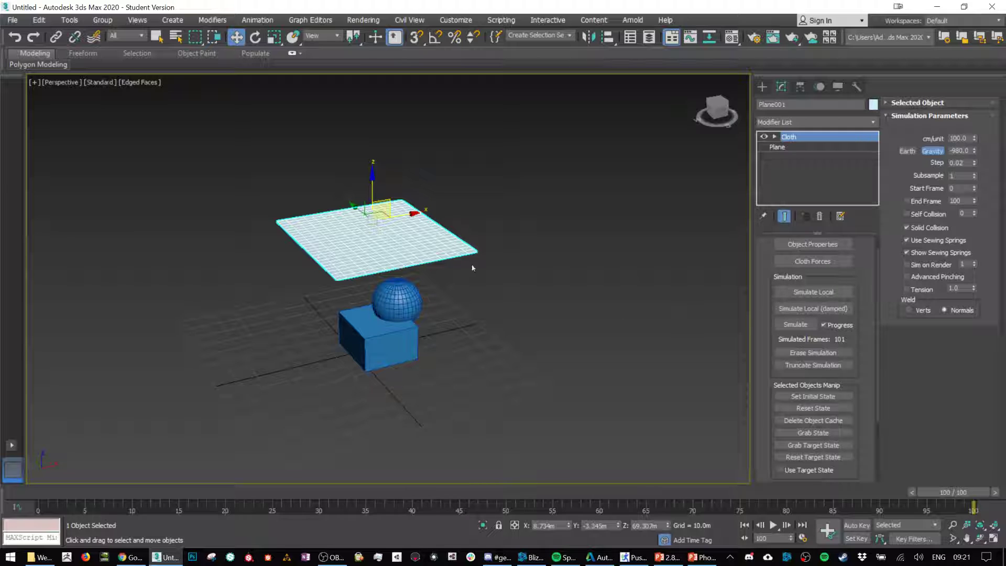
Step: Lower the plane closer to the sphere, to a Z position of about 50.9 m, and retry the local simulation
{"action": "scroll", "coordinate": [472, 267], "scroll_direction": "up", "scroll_amount": 3}
{"action": "middle_click_drag", "start_coordinate": [576, 317], "coordinate": [576, 304], "text": "alt"}
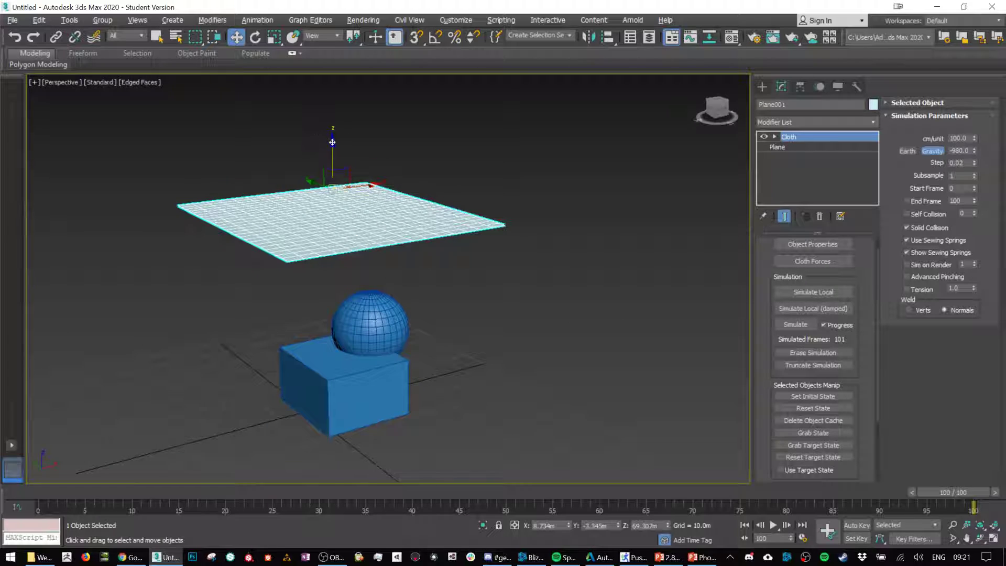
{"action": "left_click_drag", "start_coordinate": [332, 142], "coordinate": [334, 204]}
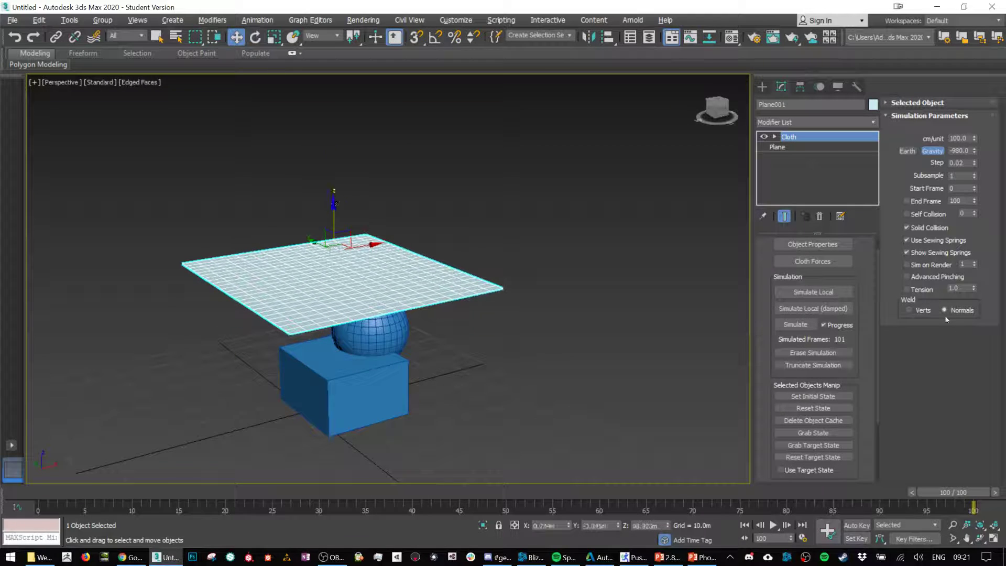
{"action": "left_click", "coordinate": [813, 292]}
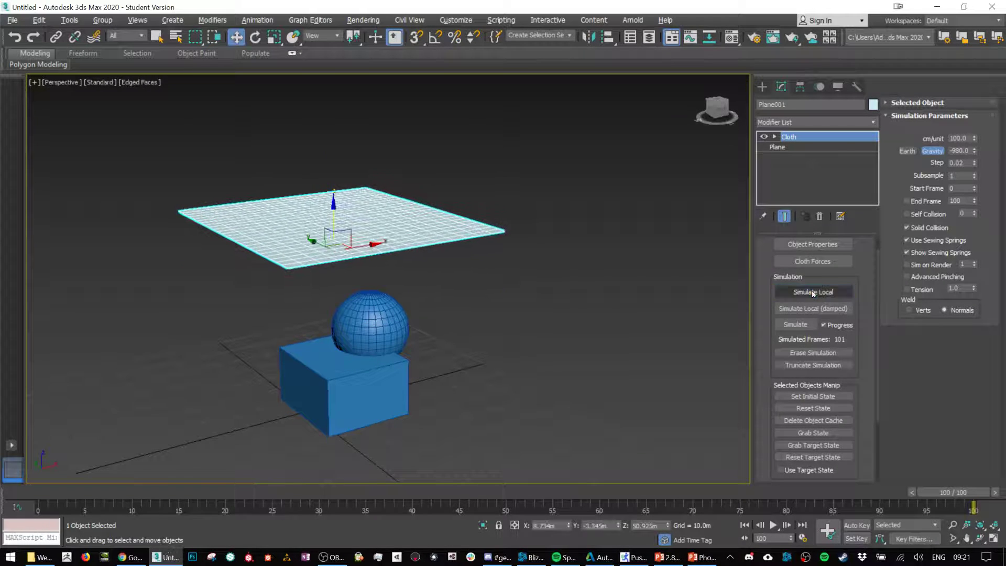
Step: Delete the plane's existing Cloth modifier and apply a fresh one
{"action": "left_click", "coordinate": [820, 215]}
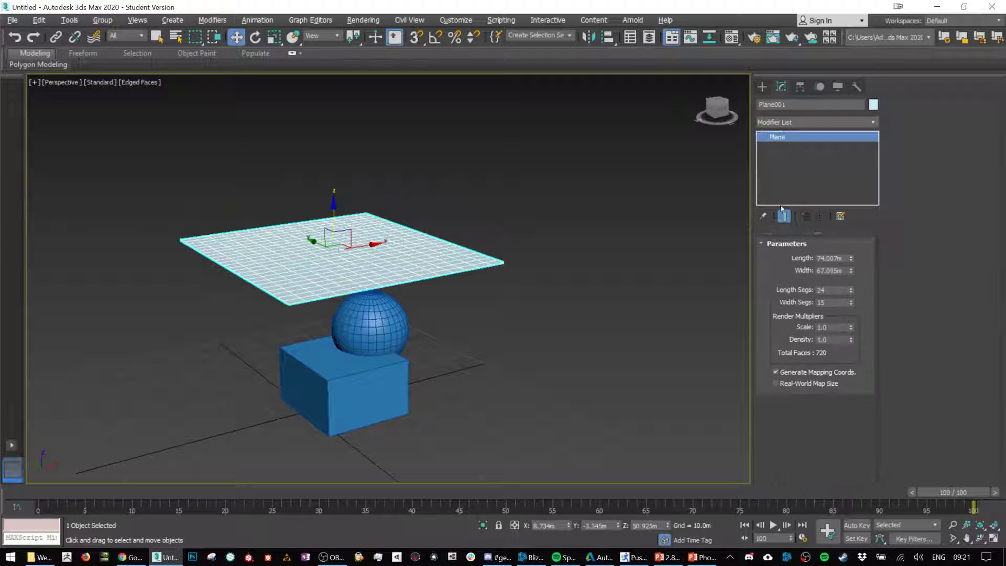
{"action": "left_click", "coordinate": [828, 127]}
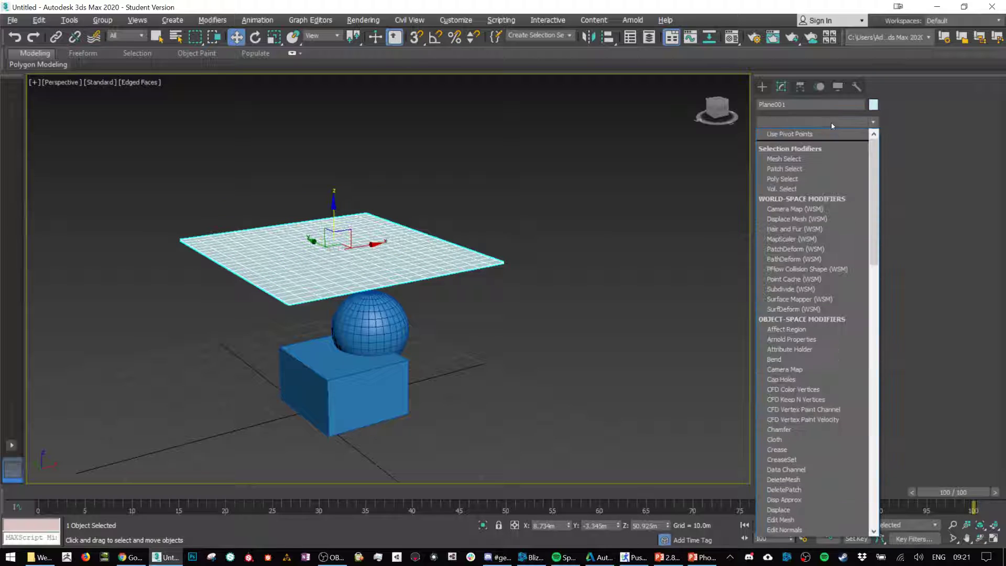
{"action": "scroll", "coordinate": [830, 126], "scroll_direction": "down", "scroll_amount": 5}
{"action": "left_click", "coordinate": [832, 126]}
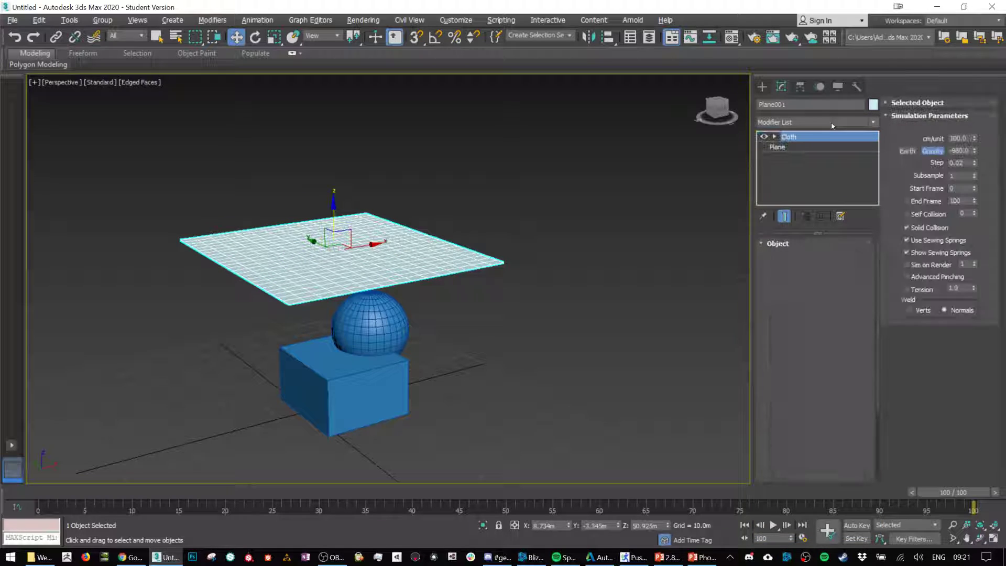
Step: Set Plane001 as Cloth in the object properties and add Box001 to the simulation
{"action": "left_click", "coordinate": [813, 262]}
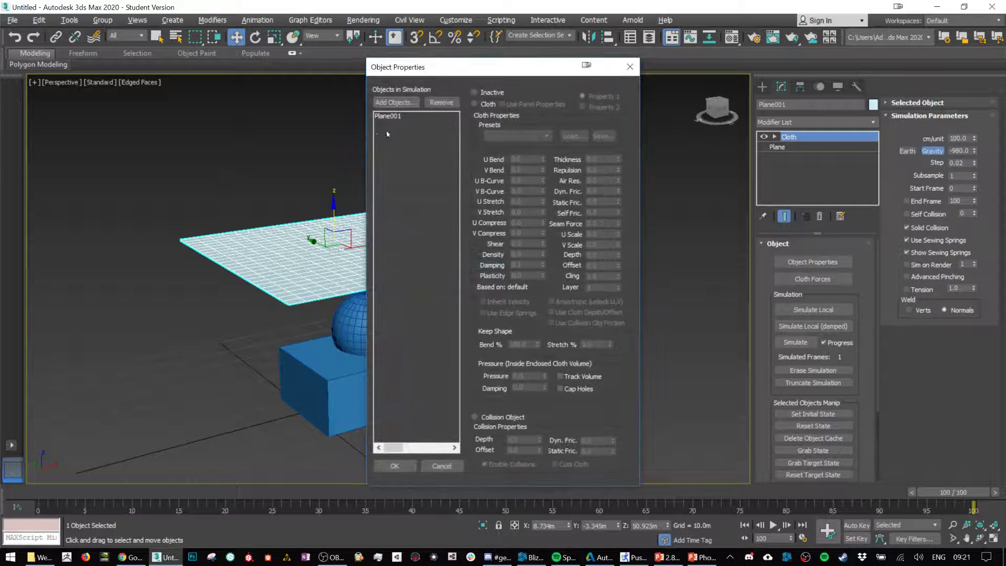
{"action": "left_click", "coordinate": [483, 105]}
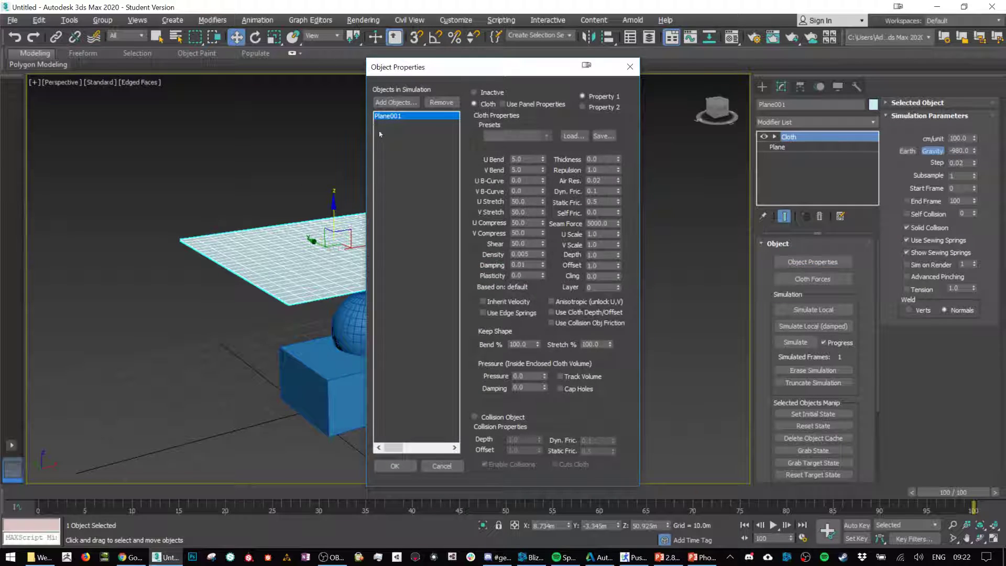
{"action": "left_click", "coordinate": [395, 102]}
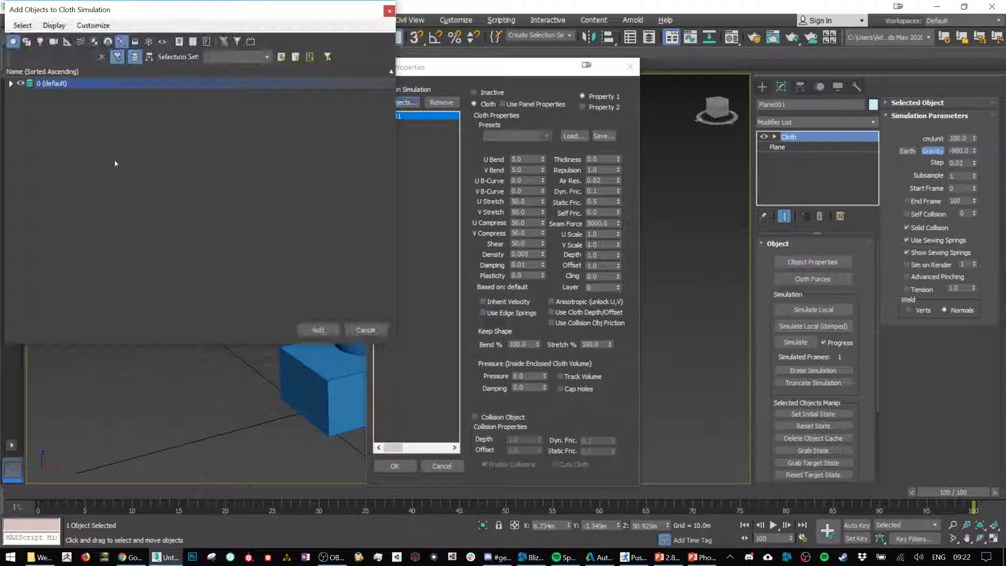
{"action": "left_click", "coordinate": [10, 83]}
{"action": "left_click", "coordinate": [58, 94]}
{"action": "left_click", "coordinate": [318, 330]}
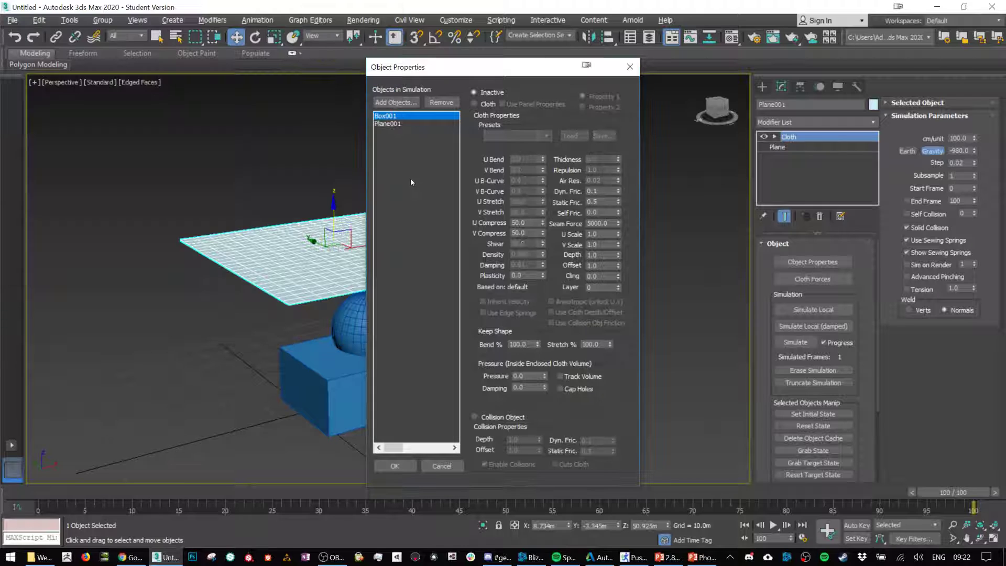
Step: Make Box001 a collision object, check the roles of both objects, and accept the object properties
{"action": "left_click", "coordinate": [499, 417]}
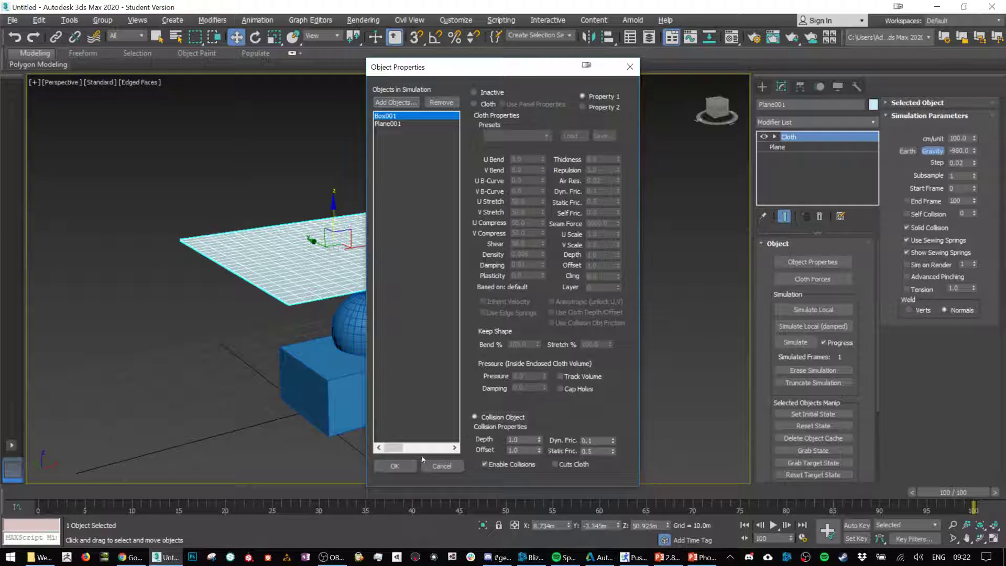
{"action": "left_click", "coordinate": [398, 124]}
{"action": "left_click", "coordinate": [398, 117]}
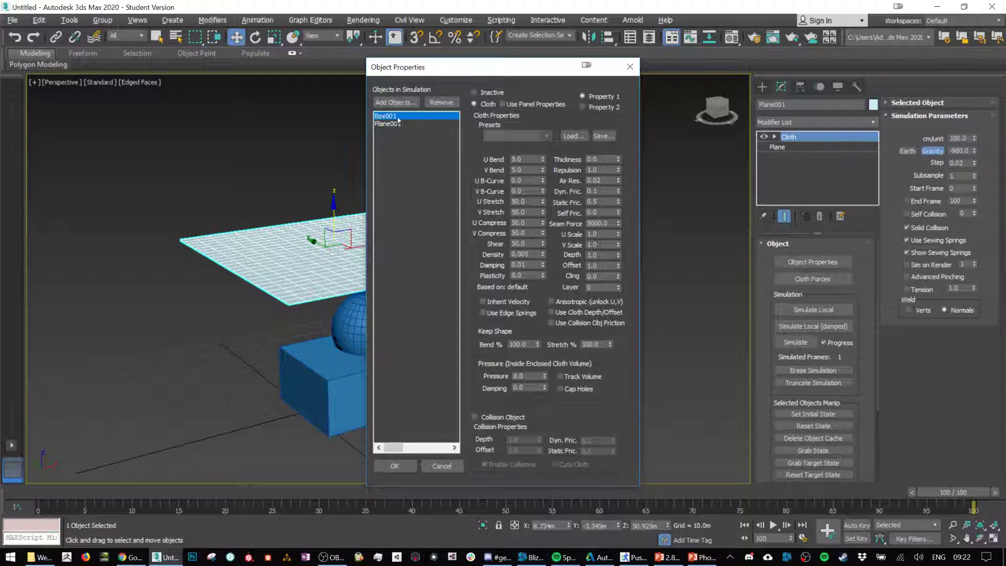
{"action": "left_click", "coordinate": [394, 465]}
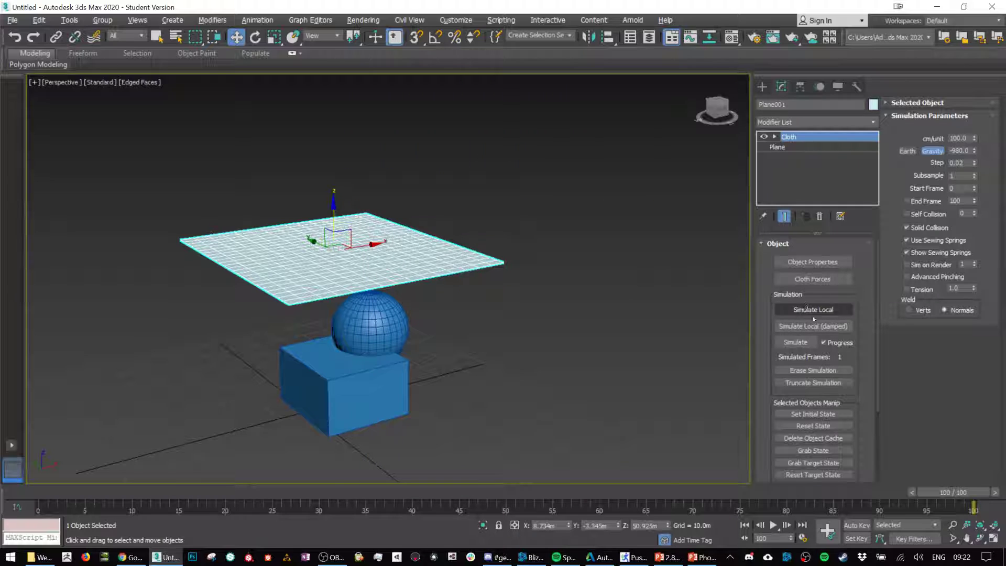
Step: Run the local simulation until the plane drapes over the box and sphere, stop it, and inspect the cloth
{"action": "left_click", "coordinate": [815, 310]}
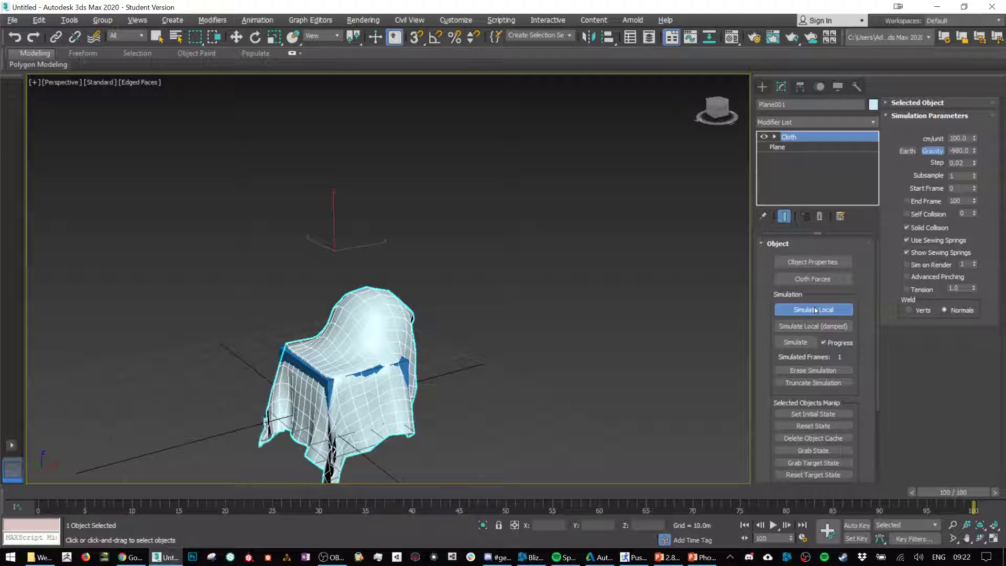
{"action": "left_click", "coordinate": [816, 310]}
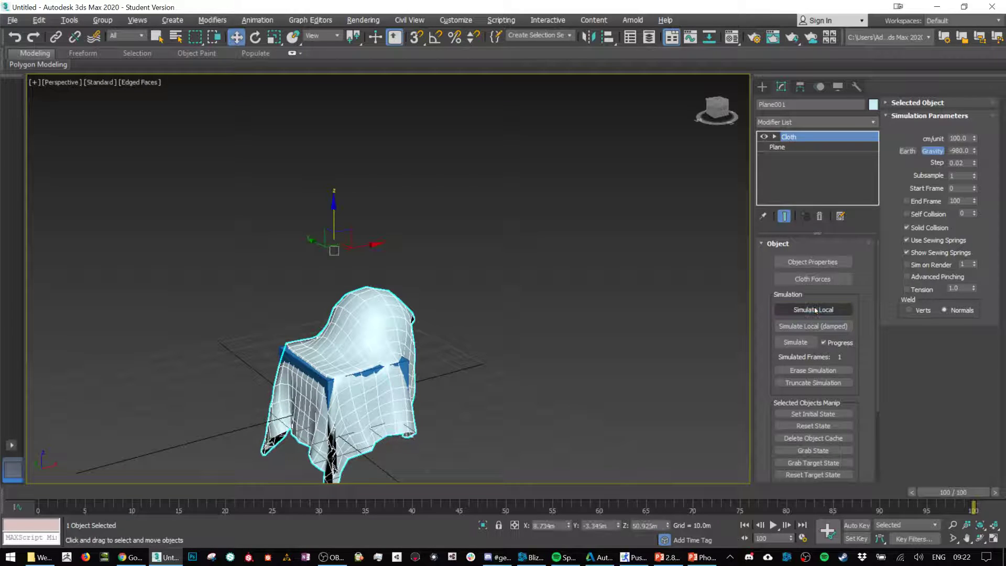
{"action": "mouse_move", "coordinate": [421, 279]}
{"action": "middle_mouse_down", "text": "alt"}
{"action": "mouse_move", "coordinate": [456, 295]}
{"action": "mouse_move", "coordinate": [429, 297]}
{"action": "middle_mouse_up", "text": "alt"}
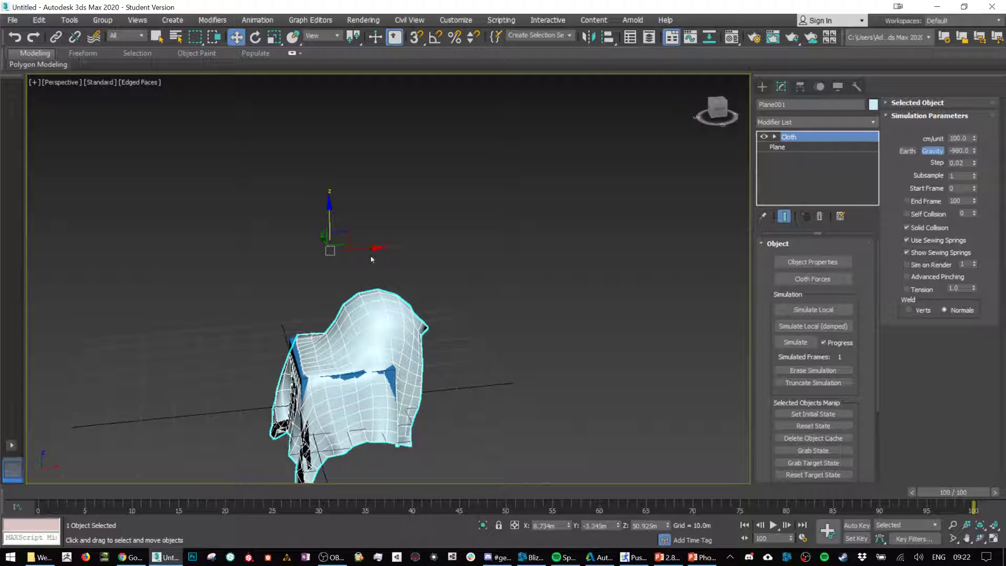
Step: Try copying the draped plane along the X axis for conversion to an editable poly, and undo the copy
{"action": "left_click_drag", "start_coordinate": [365, 251], "coordinate": [575, 232], "text": "shift"}
{"action": "left_click", "coordinate": [504, 330]}
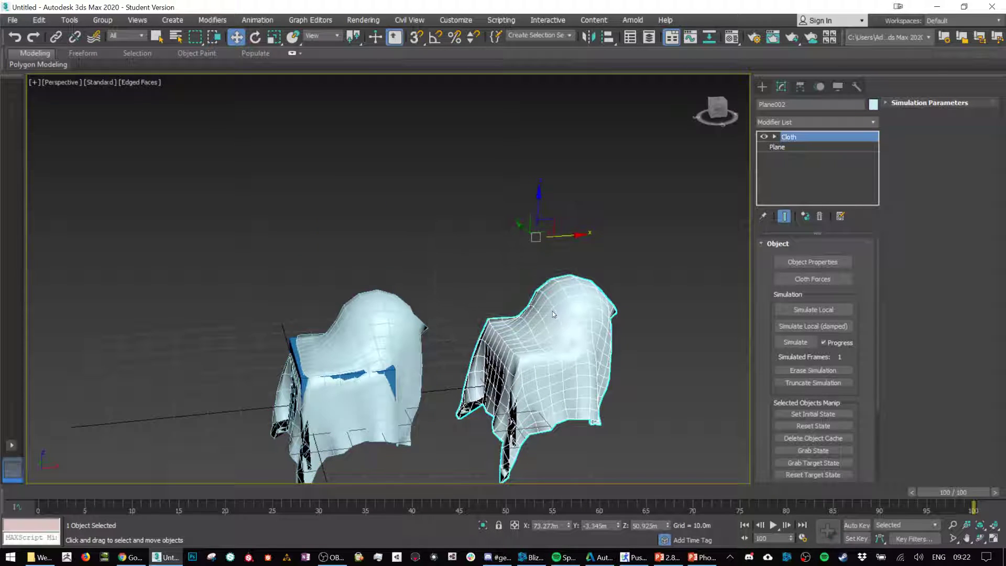
{"action": "right_click", "coordinate": [573, 427]}
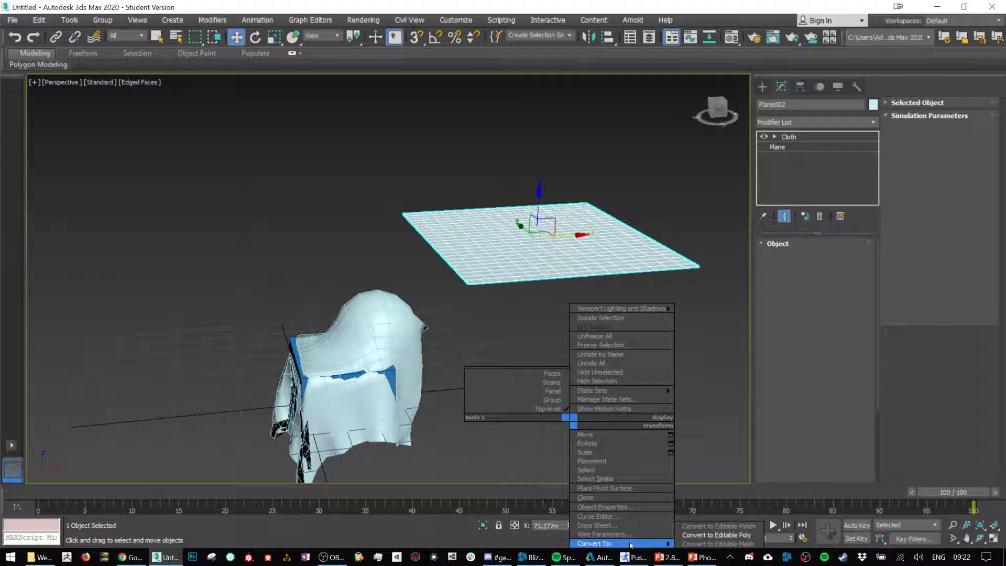
{"action": "left_click", "coordinate": [460, 314]}
{"action": "key", "text": "ctrl+z"}
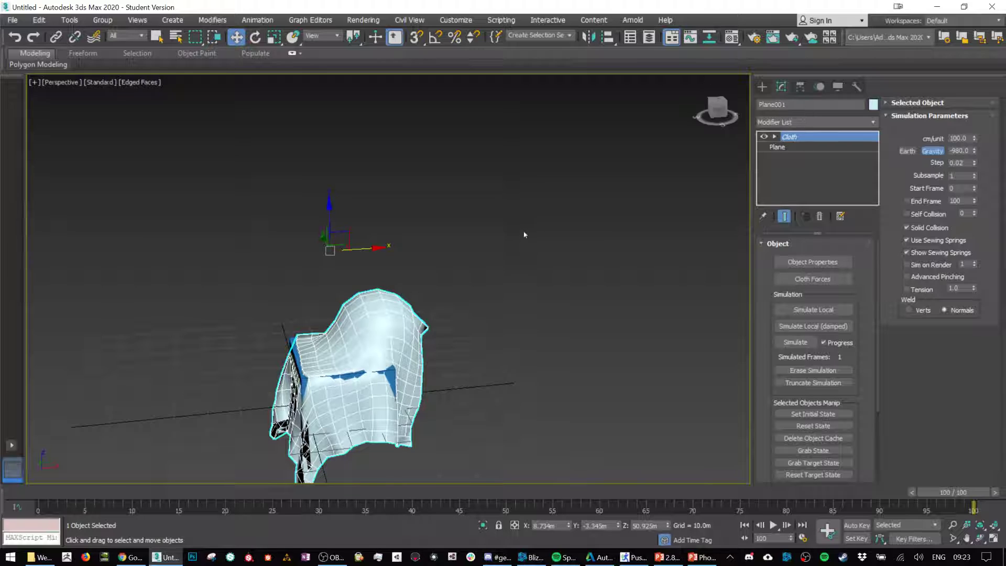
Step: Try an Edit Poly modifier above the Cloth modifier on the draped plane, and remove it again
{"action": "left_click", "coordinate": [835, 121]}
{"action": "key", "text": "e"}
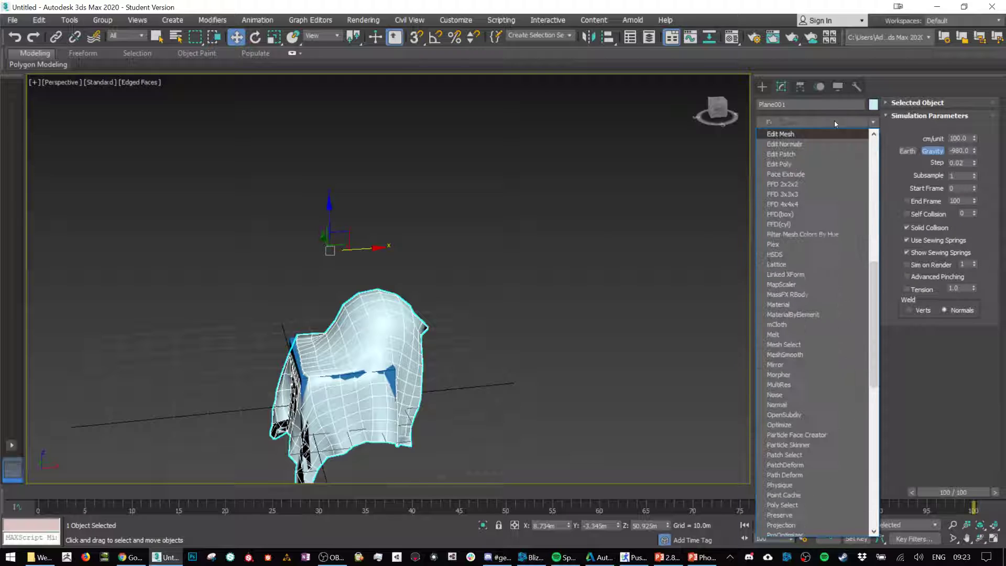
{"action": "left_click", "coordinate": [795, 165]}
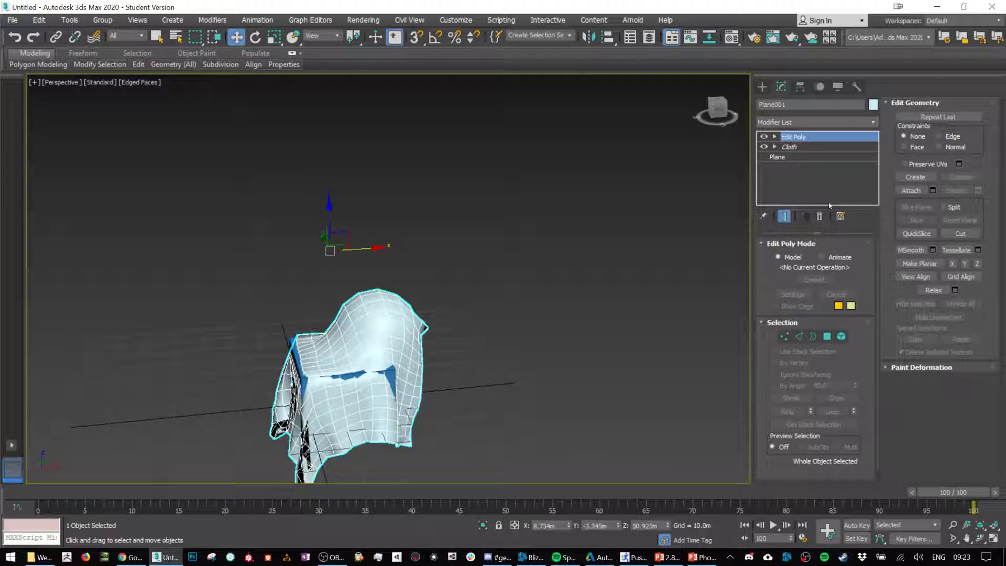
{"action": "left_click", "coordinate": [819, 216]}
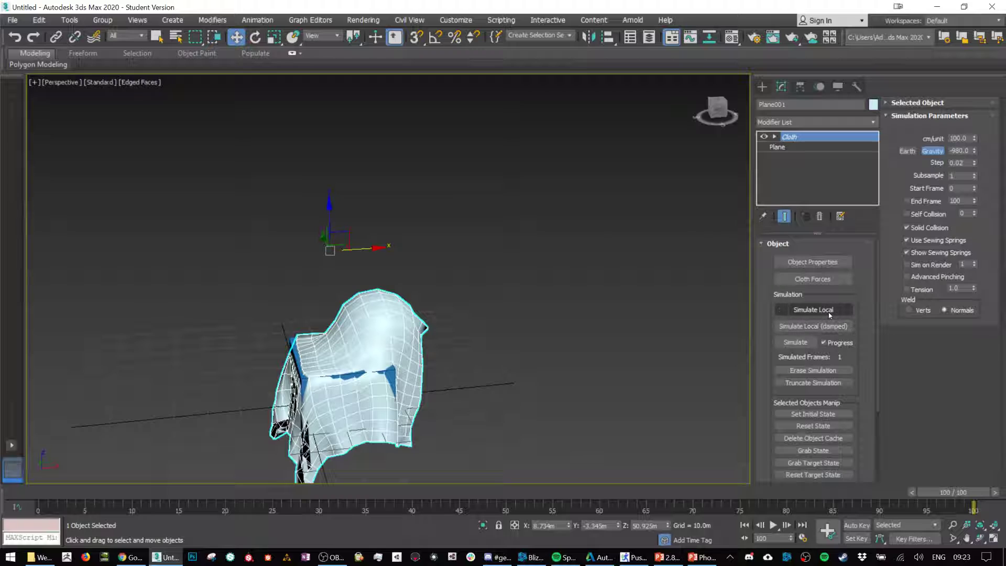
Step: Reset the cloth state so the plane returns to its flat starting shape
{"action": "scroll", "coordinate": [824, 371], "scroll_direction": "down", "scroll_amount": 2}
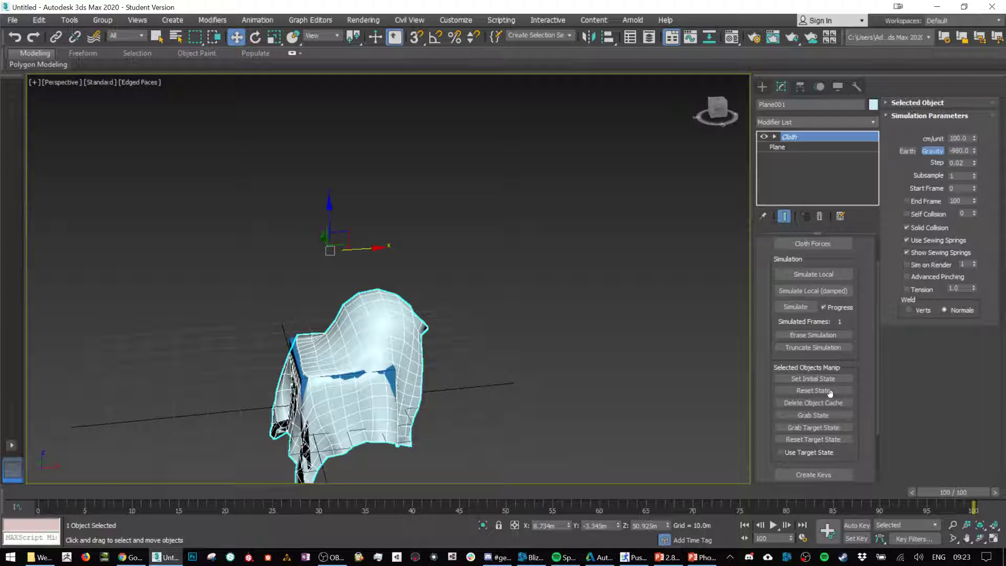
{"action": "left_click", "coordinate": [830, 391]}
{"action": "scroll", "coordinate": [807, 285], "scroll_direction": "up", "scroll_amount": 2}
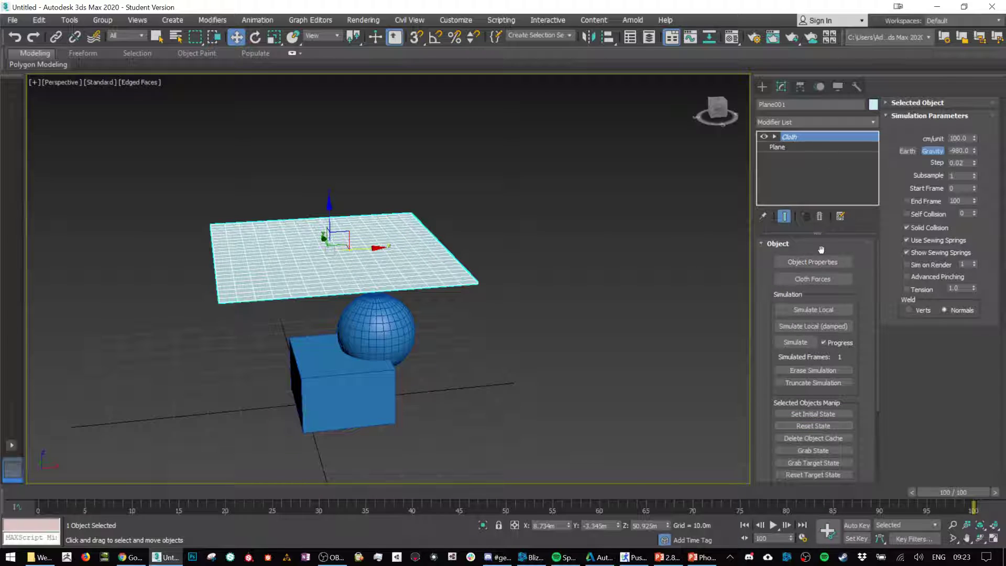
Step: Assign the Rubber fabric preset to Plane001 in the cloth object properties
{"action": "left_click", "coordinate": [822, 263]}
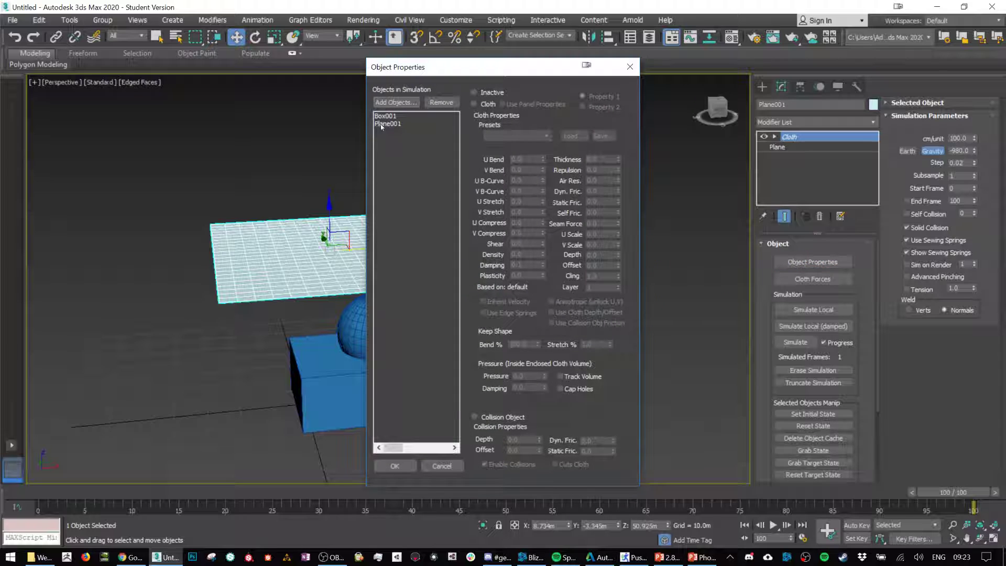
{"action": "left_click", "coordinate": [388, 125]}
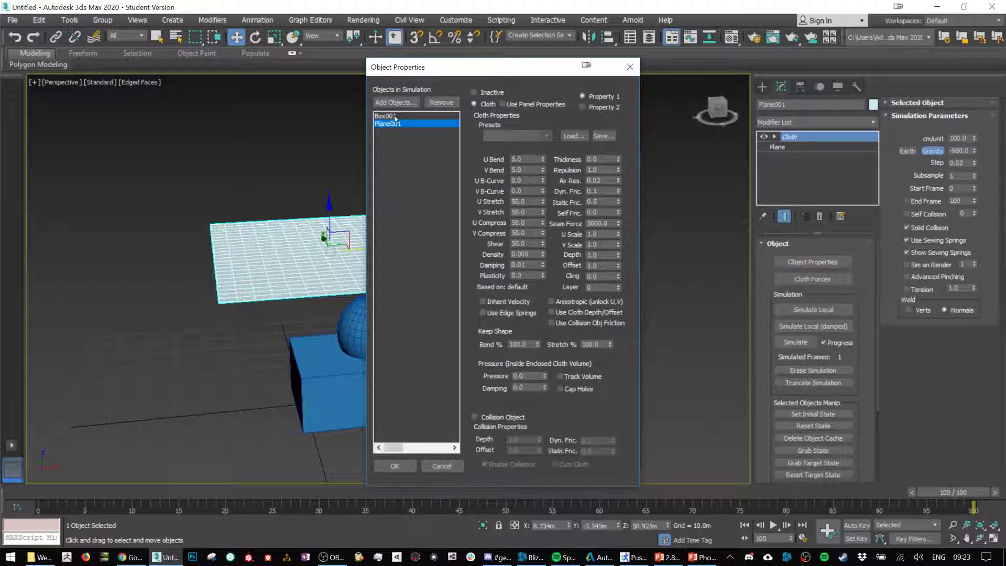
{"action": "left_click", "coordinate": [547, 135]}
{"action": "left_click", "coordinate": [501, 207]}
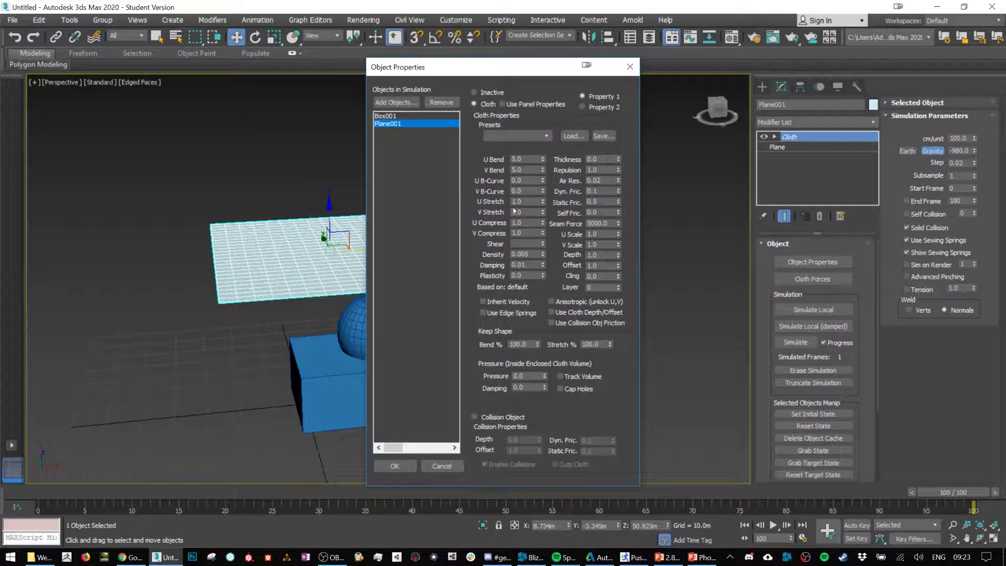
Step: Adjust the collision depth and offset of Box001 and accept the object properties
{"action": "left_click", "coordinate": [394, 116]}
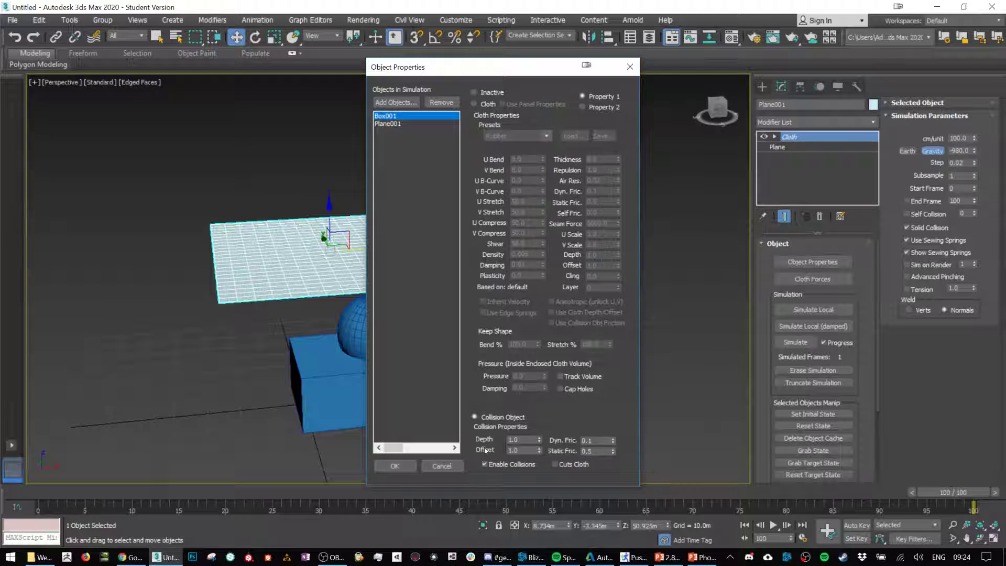
{"action": "left_click_drag", "start_coordinate": [540, 439], "coordinate": [539, 435]}
{"action": "left_click_drag", "start_coordinate": [541, 452], "coordinate": [539, 449]}
{"action": "left_click", "coordinate": [394, 466]}
Step: Run the local simulation with the Rubber cloth, stop it, and reset the plane's cloth state
{"action": "left_click", "coordinate": [818, 311]}
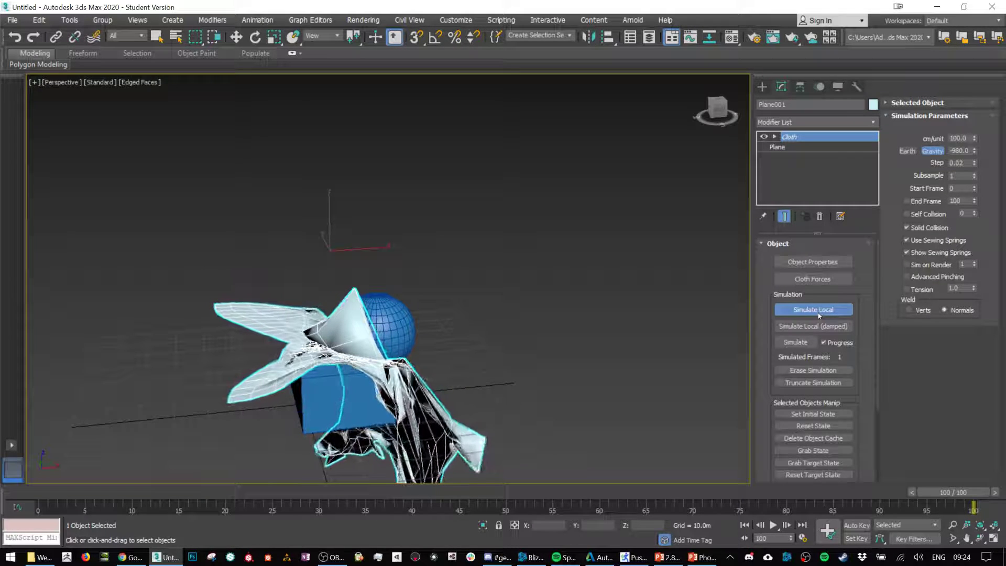
{"action": "left_click", "coordinate": [819, 313]}
{"action": "key", "text": "w"}
{"action": "left_click", "coordinate": [813, 425]}
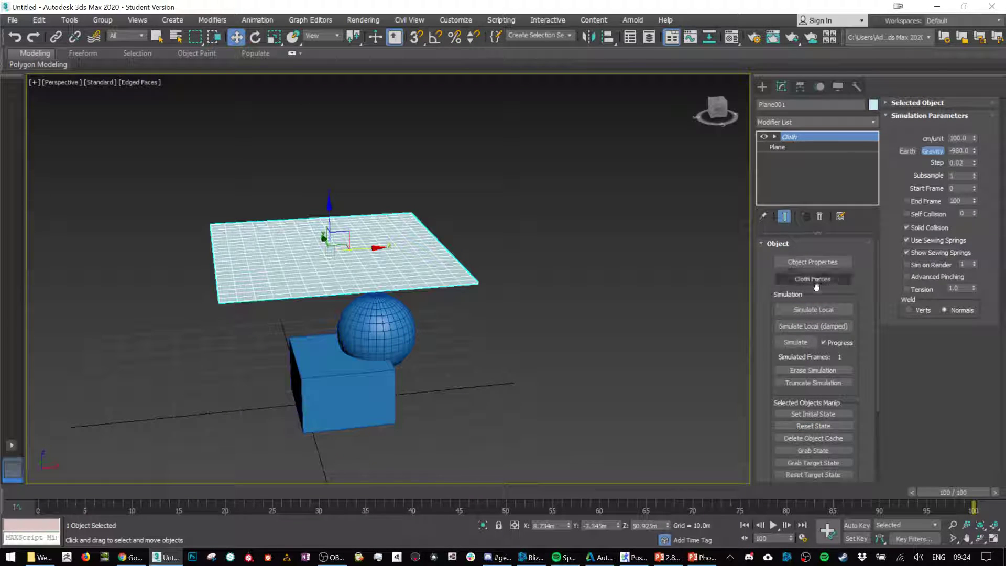
Step: Assign the Default fabric preset to Plane001 and accept the object properties
{"action": "left_click", "coordinate": [817, 262]}
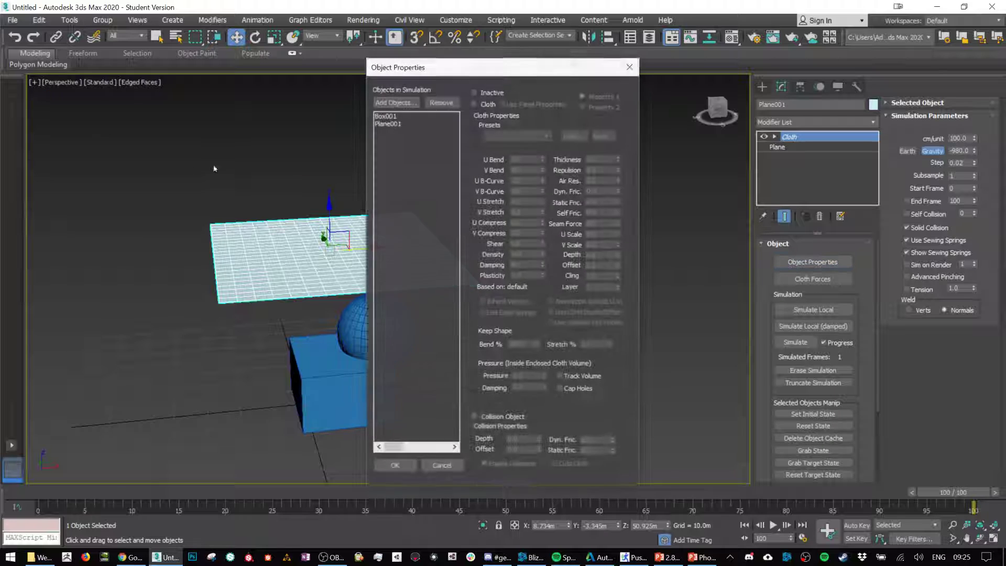
{"action": "left_click", "coordinate": [393, 123]}
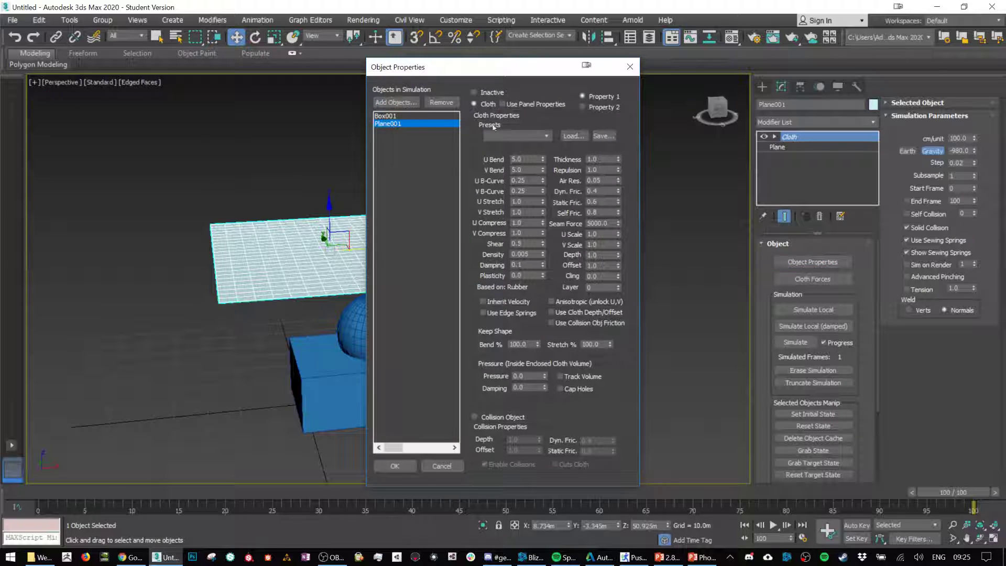
{"action": "left_click", "coordinate": [517, 136]}
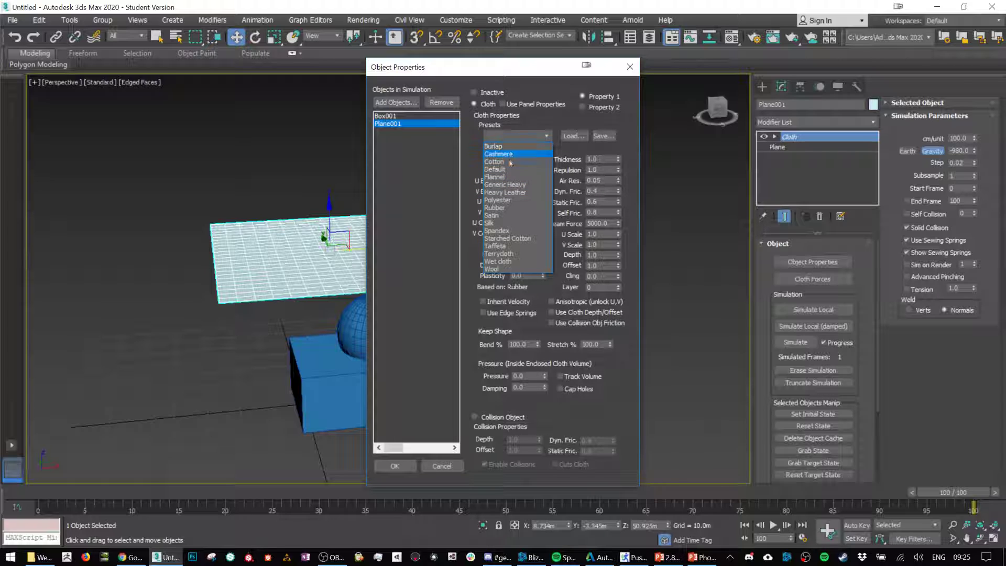
{"action": "left_click", "coordinate": [495, 169]}
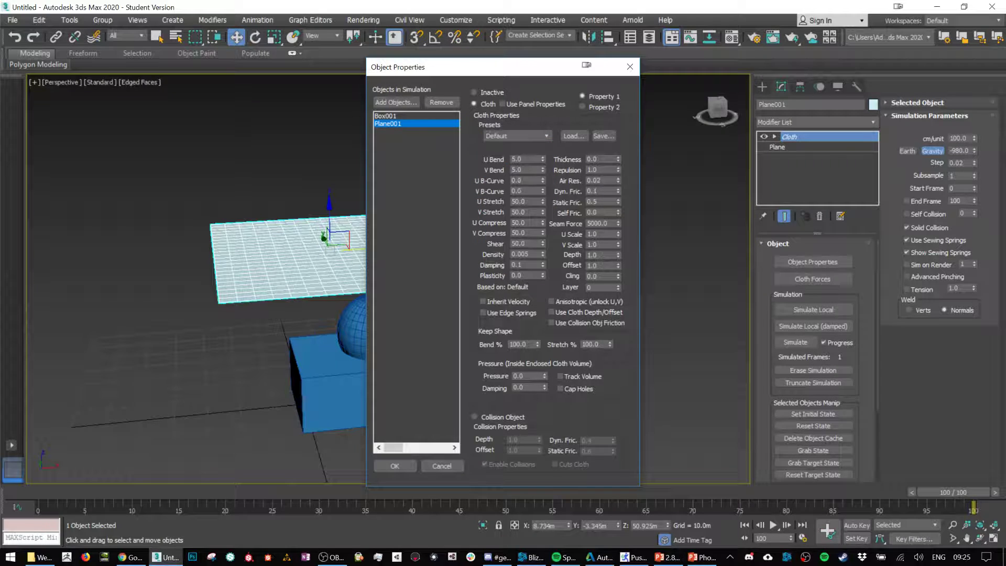
{"action": "left_click", "coordinate": [395, 466]}
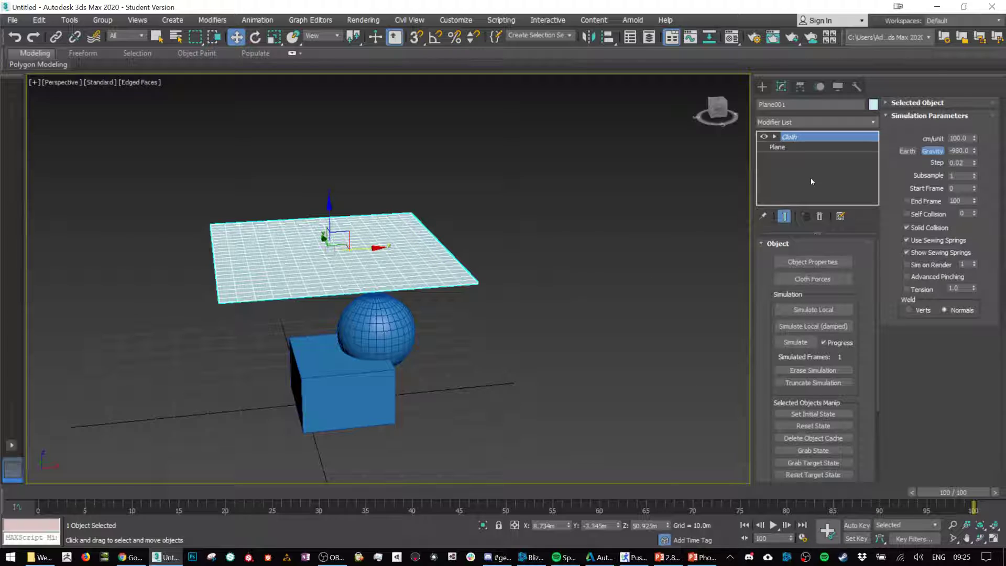
Step: Remove the Cloth modifier from the plane and rotate the plane upright by 90 degrees about X with angle snap on
{"action": "left_click", "coordinate": [818, 216]}
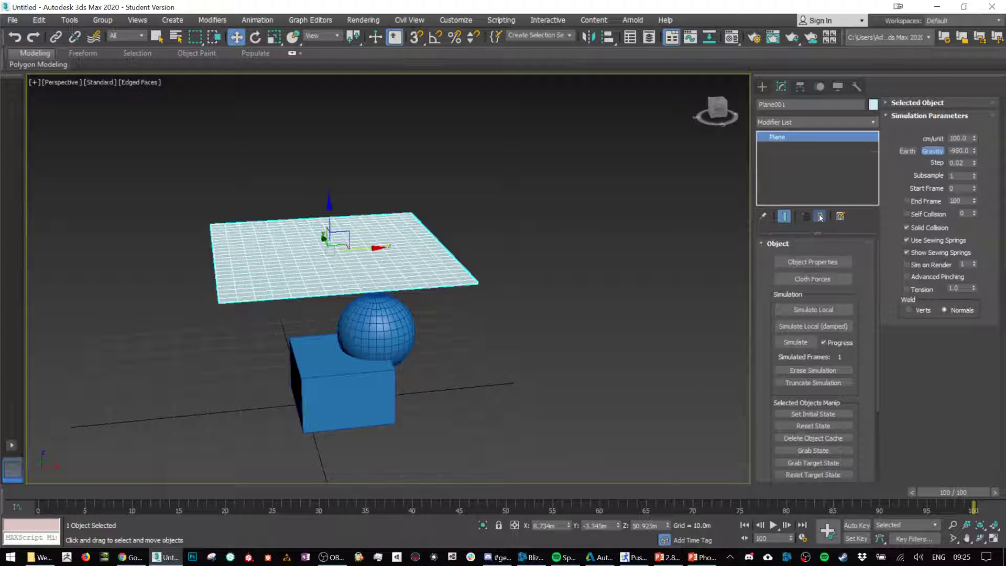
{"action": "key", "text": "e"}
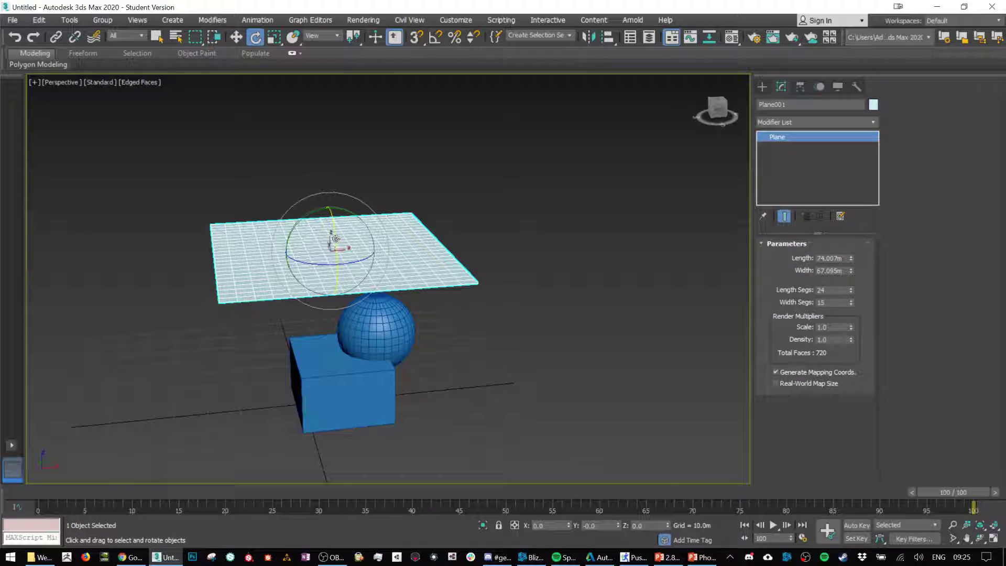
{"action": "left_click_drag", "start_coordinate": [336, 240], "coordinate": [341, 336]}
{"action": "key", "text": "ctrl+z"}
{"action": "key", "text": "a"}
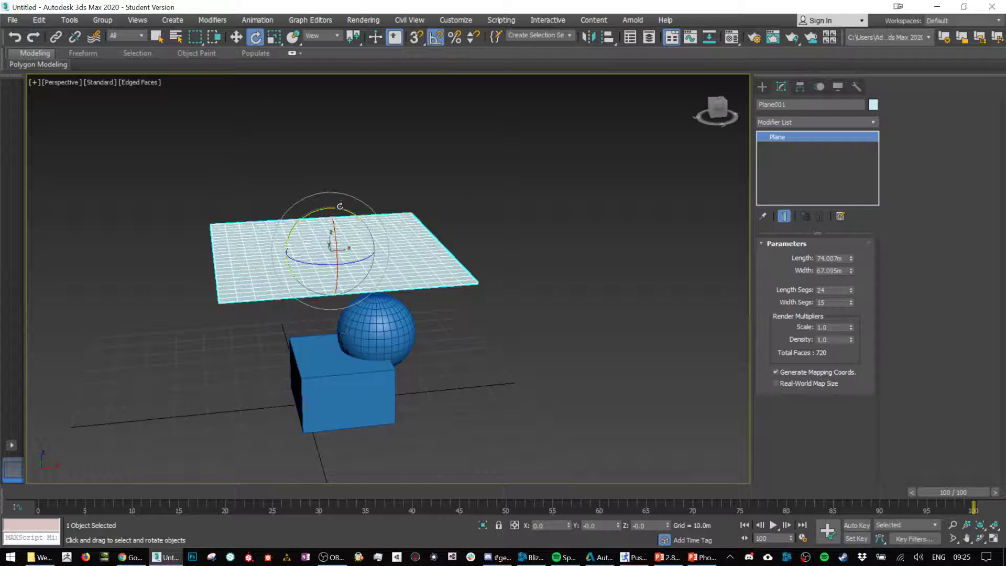
{"action": "left_click_drag", "start_coordinate": [334, 220], "coordinate": [336, 272]}
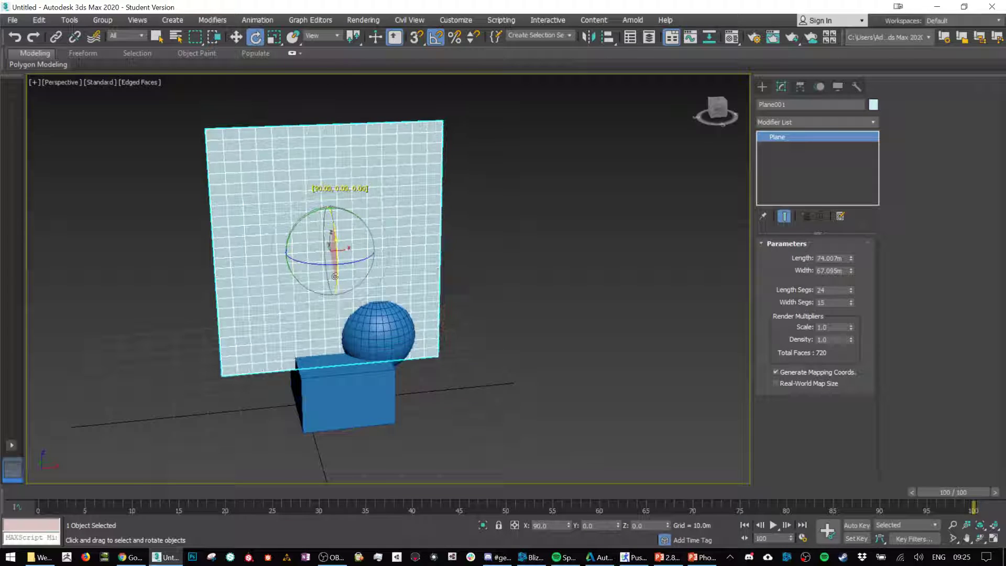
Step: Move the upright plane along Y to about -23.1 m so it stands clear of the box and sphere
{"action": "key", "text": "q"}
{"action": "key", "text": "ctrl+d"}
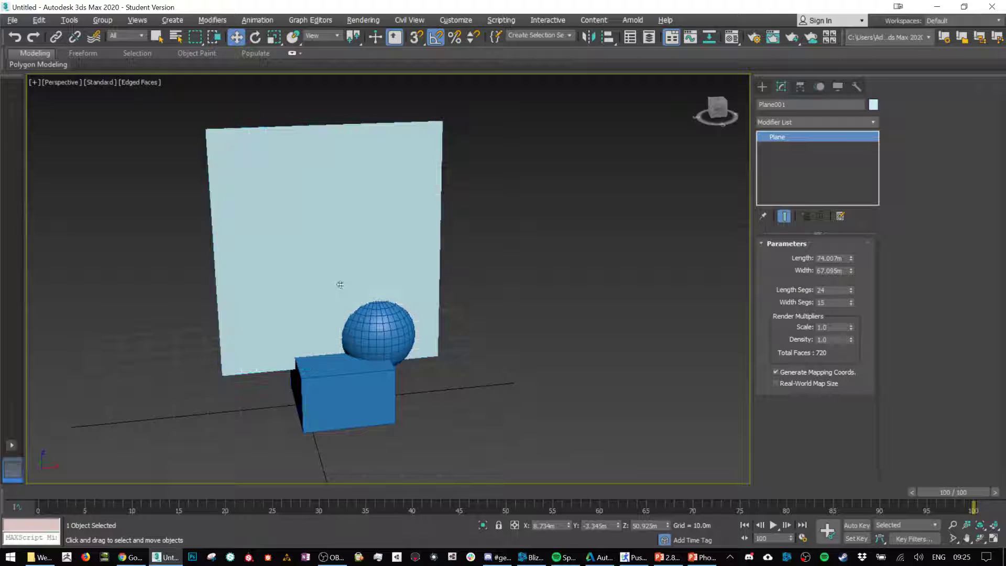
{"action": "scroll", "coordinate": [377, 275], "scroll_direction": "up", "scroll_amount": 1}
{"action": "left_click", "coordinate": [340, 222]}
{"action": "scroll", "coordinate": [333, 231], "scroll_direction": "down", "scroll_amount": 5}
{"action": "middle_click_drag", "start_coordinate": [311, 264], "coordinate": [418, 273], "text": "alt"}
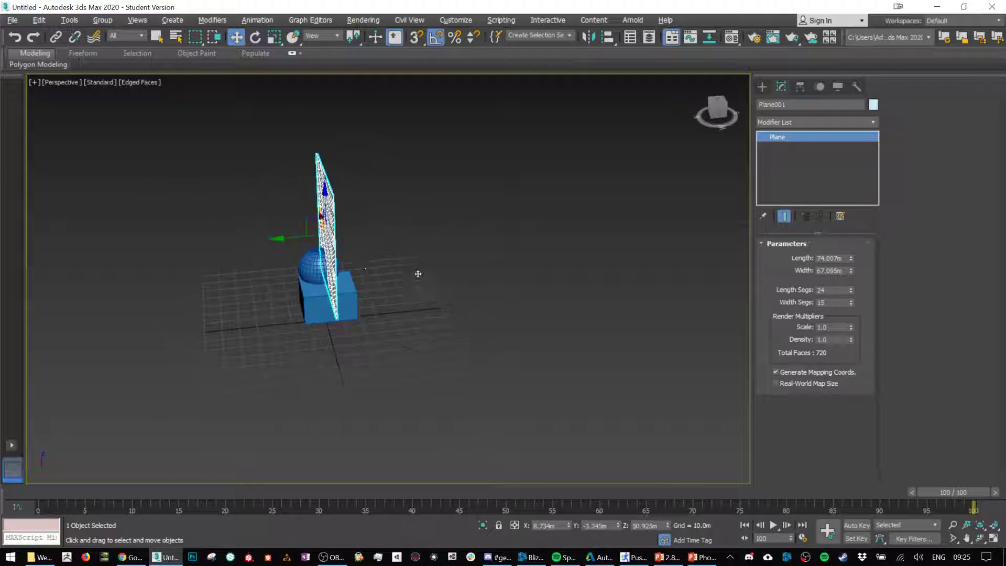
{"action": "left_click_drag", "start_coordinate": [292, 236], "coordinate": [322, 237]}
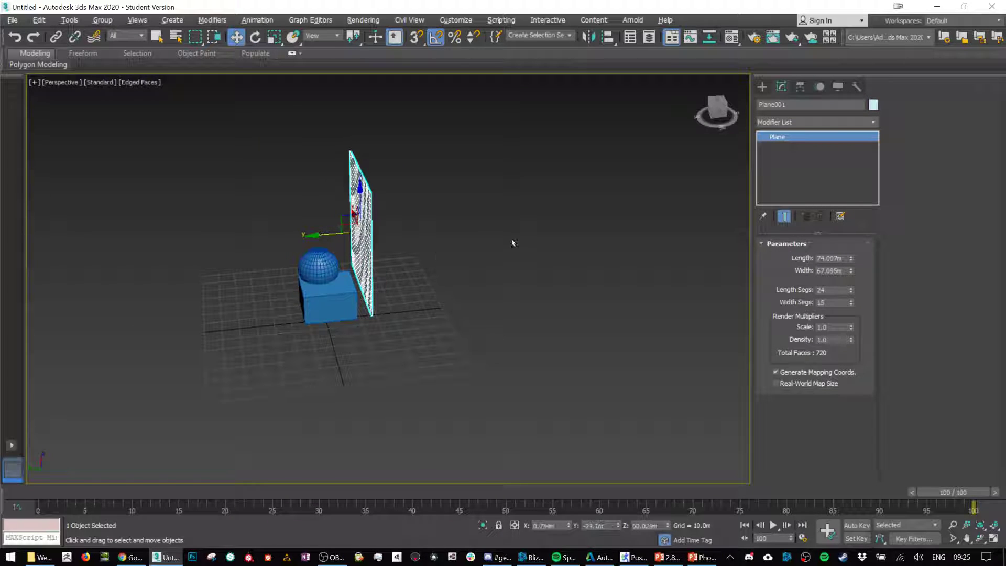
{"action": "middle_click_drag", "start_coordinate": [512, 242], "coordinate": [433, 207], "text": "alt"}
{"action": "scroll", "coordinate": [419, 202], "scroll_direction": "up", "scroll_amount": 4}
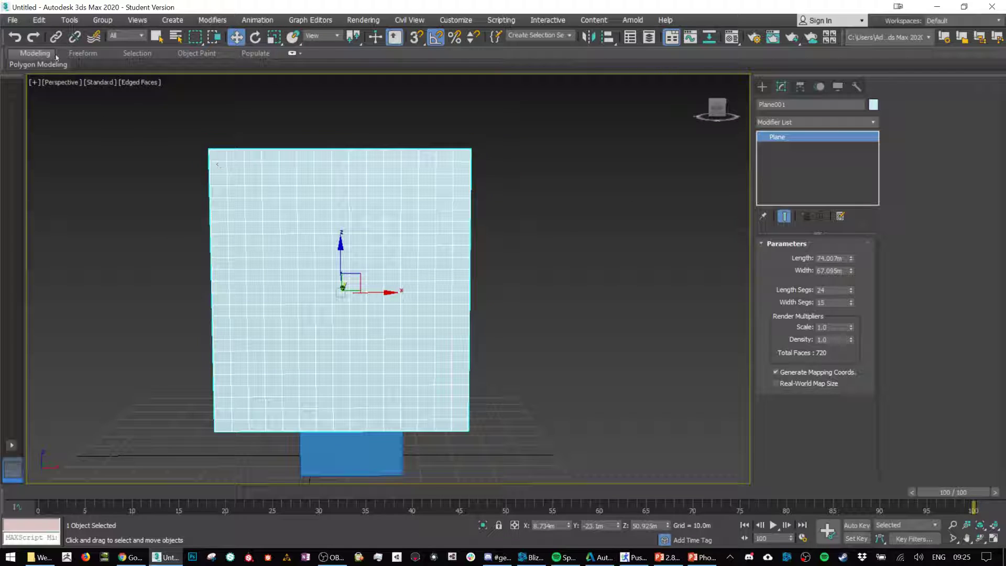
Step: Create a long, thin box in front of the plane, about 5.1 m in length and 86.6 m in width
{"action": "left_click", "coordinate": [762, 87]}
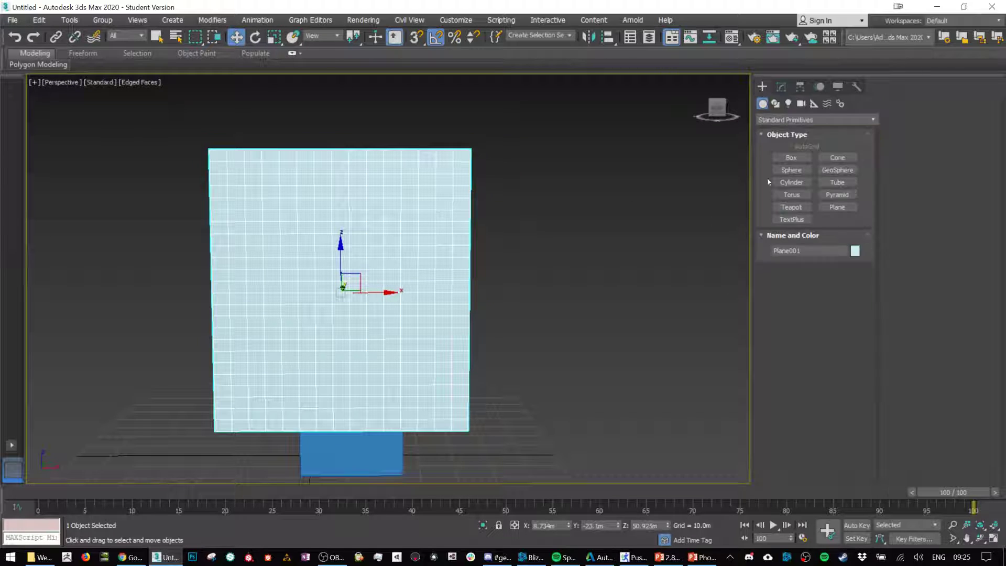
{"action": "left_click", "coordinate": [792, 157]}
{"action": "scroll", "coordinate": [600, 316], "scroll_direction": "down", "scroll_amount": 2}
{"action": "middle_click_drag", "start_coordinate": [573, 344], "coordinate": [565, 360], "text": "alt"}
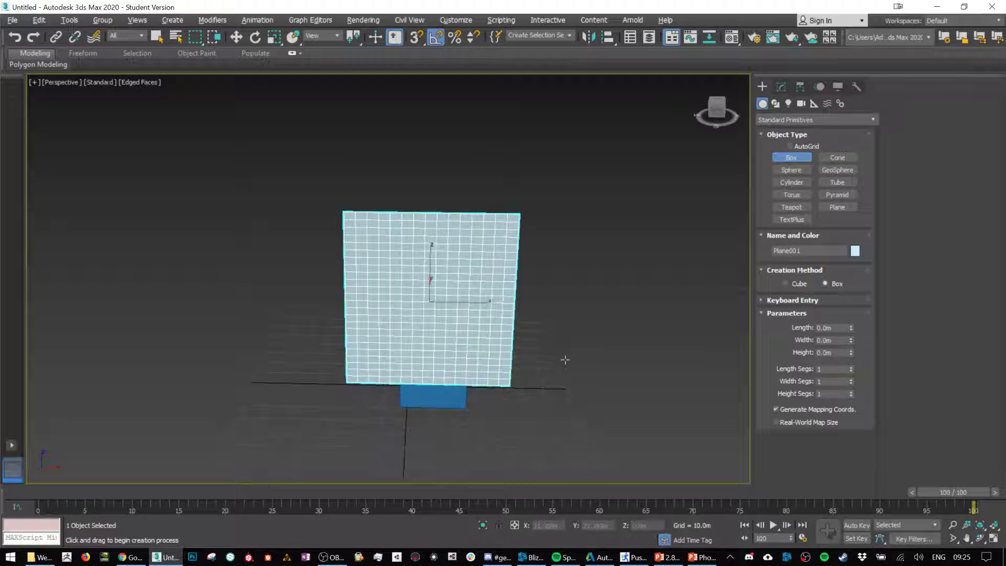
{"action": "left_click_drag", "start_coordinate": [320, 424], "coordinate": [530, 430]}
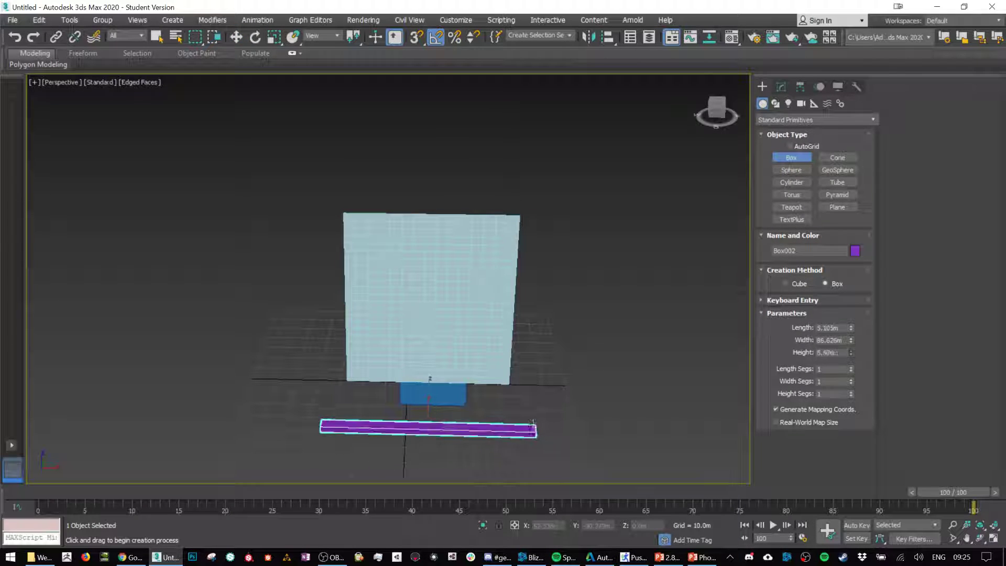
{"action": "left_click", "coordinate": [533, 417]}
Step: Raise the long bar to about Z 86.8 m so it sits at the plane's upper edge
{"action": "key", "text": "w"}
{"action": "middle_click_drag", "start_coordinate": [532, 416], "coordinate": [530, 385], "text": "alt"}
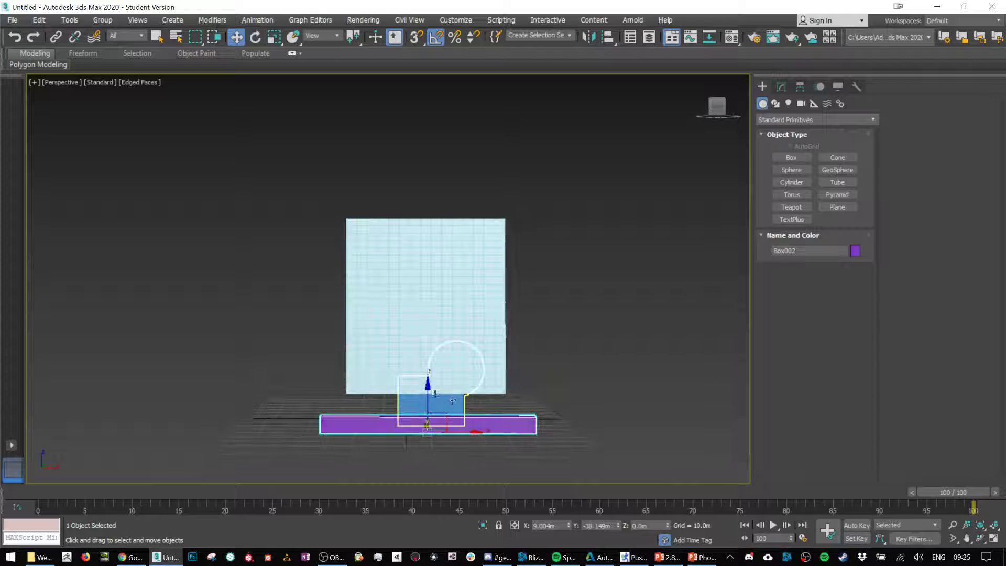
{"action": "left_click_drag", "start_coordinate": [427, 385], "coordinate": [418, 176]}
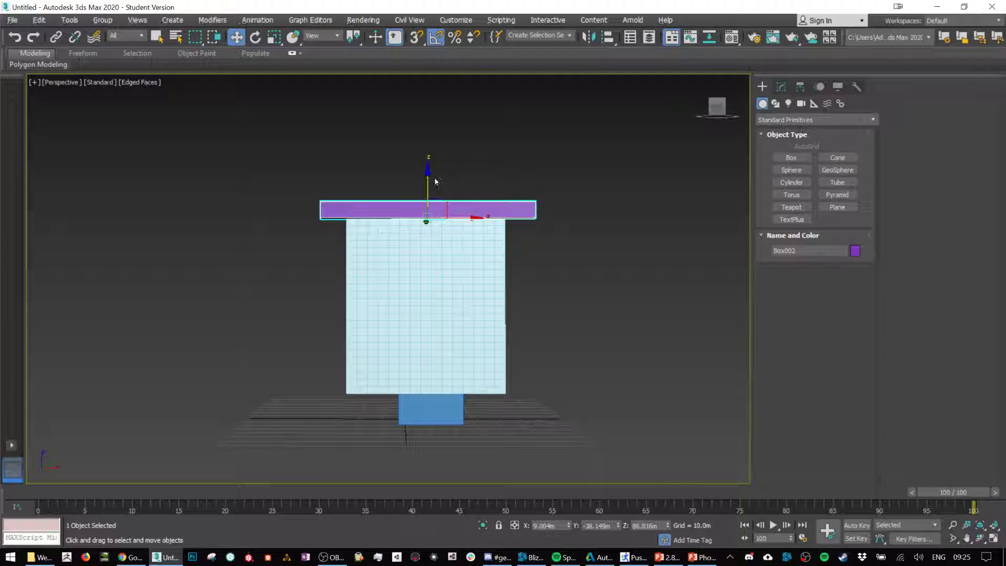
Step: Clone the bar down to around the middle of the plane and scale the copy thinner along its height
{"action": "left_click_drag", "start_coordinate": [430, 173], "coordinate": [428, 273], "text": "shift"}
{"action": "left_click", "coordinate": [516, 330]}
{"action": "key", "text": "r"}
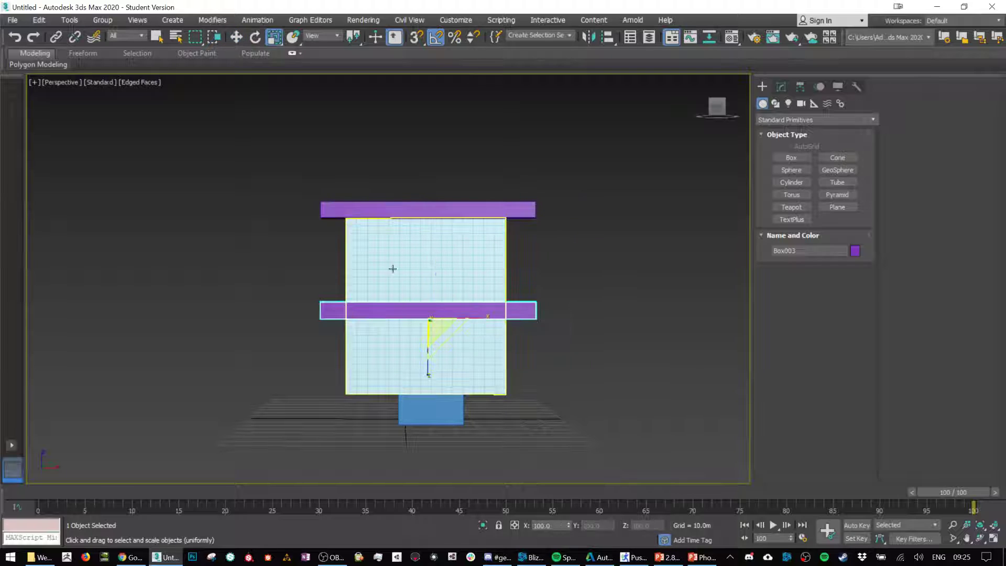
{"action": "left_click_drag", "start_coordinate": [429, 375], "coordinate": [428, 390]}
Step: Make both bars see-through and move them together about 15 m along Y so the plane passes through them
{"action": "key", "text": "w"}
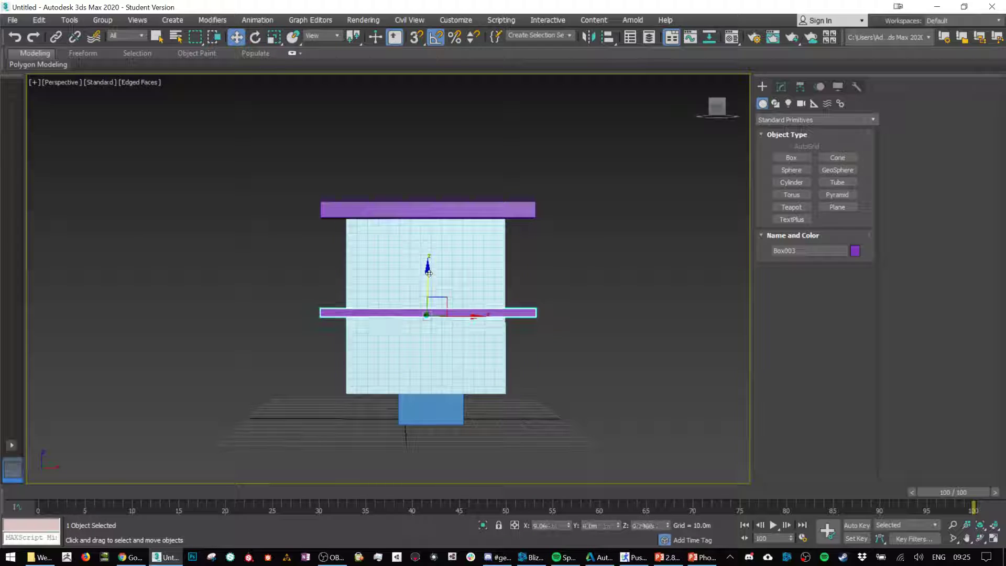
{"action": "scroll", "coordinate": [455, 253], "scroll_direction": "up", "scroll_amount": 3}
{"action": "scroll", "coordinate": [455, 253], "scroll_direction": "up", "scroll_amount": 2}
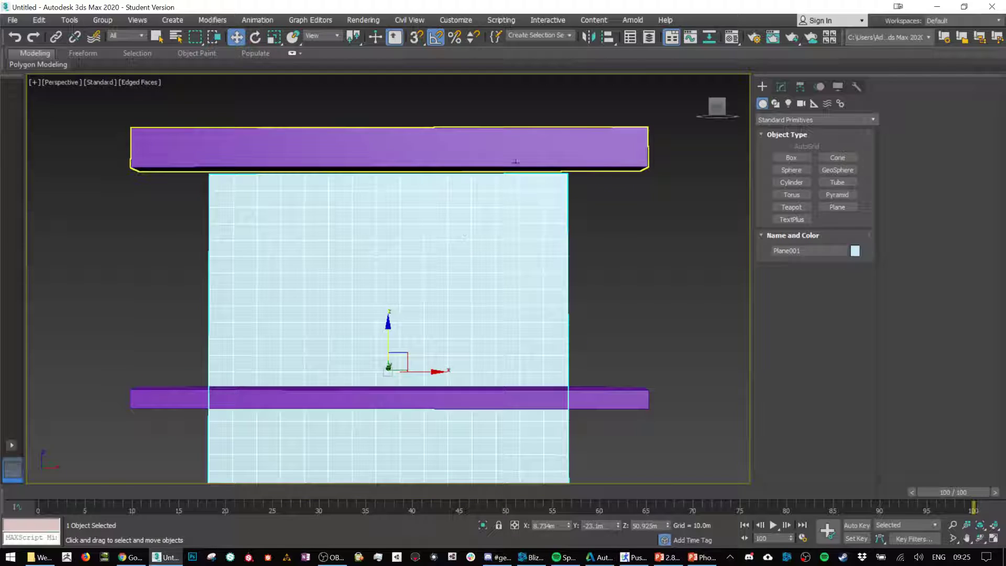
{"action": "left_click", "coordinate": [517, 148]}
{"action": "middle_click_drag", "start_coordinate": [353, 294], "coordinate": [380, 290], "text": "alt"}
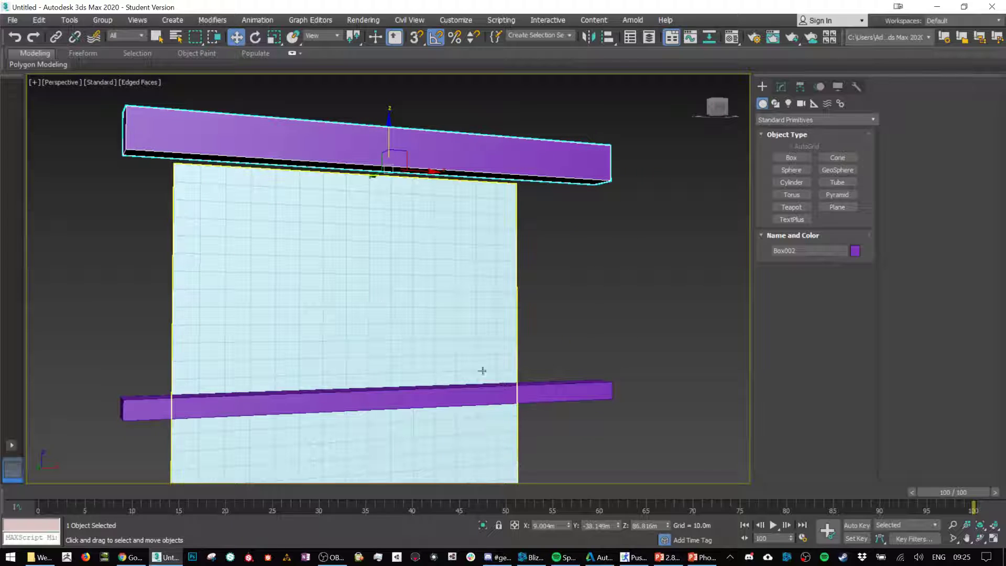
{"action": "left_click", "coordinate": [532, 394], "text": "ctrl"}
{"action": "middle_click_drag", "start_coordinate": [386, 351], "coordinate": [468, 353], "text": "alt"}
{"action": "left_click_drag", "start_coordinate": [348, 274], "coordinate": [255, 267]}
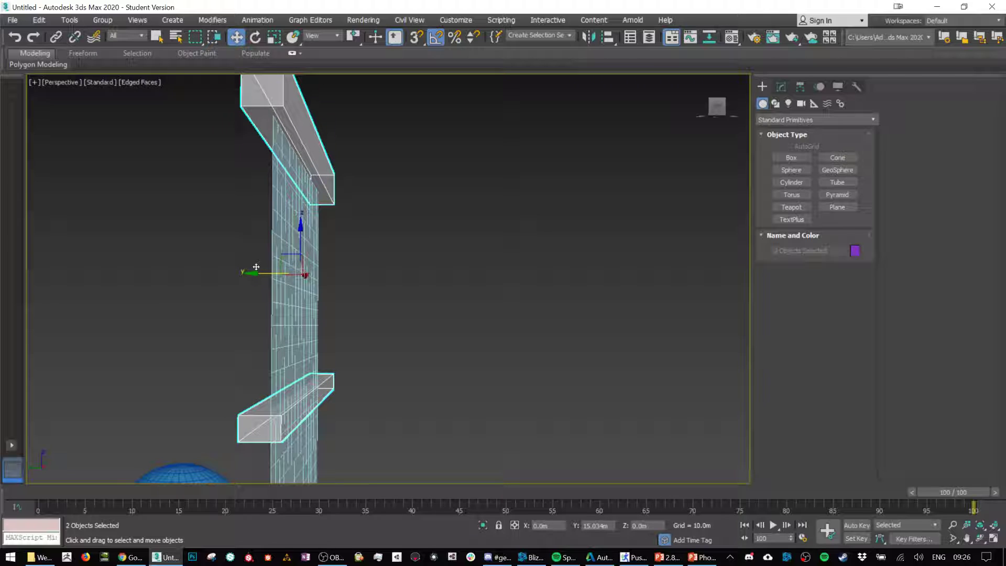
{"action": "middle_click_drag", "start_coordinate": [411, 303], "coordinate": [347, 302], "text": "alt"}
Step: Select the upright plane and apply a new Cloth modifier to it
{"action": "left_click", "coordinate": [334, 158]}
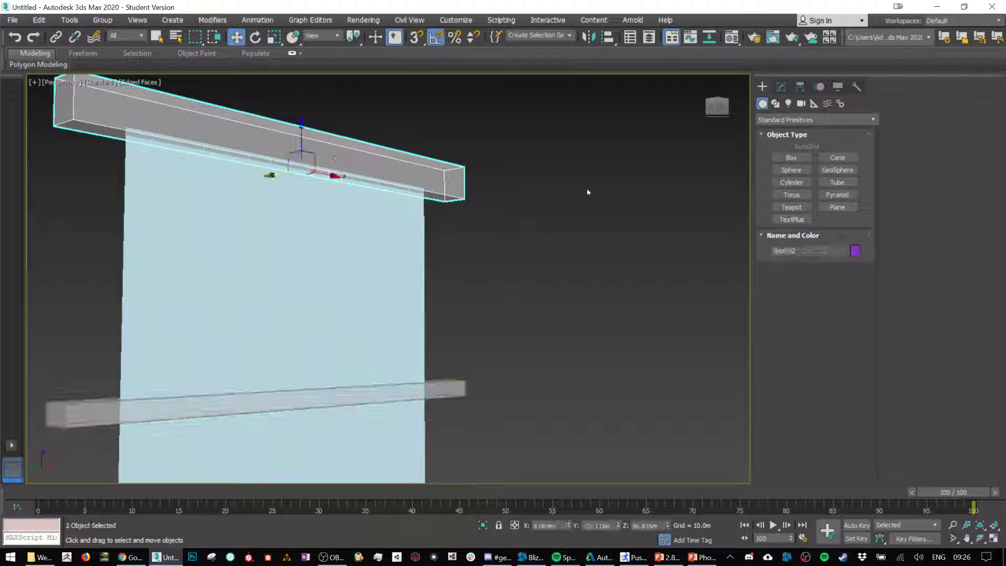
{"action": "left_click", "coordinate": [525, 237]}
{"action": "left_click", "coordinate": [346, 283]}
{"action": "middle_click_drag", "start_coordinate": [481, 278], "coordinate": [534, 273], "text": "alt"}
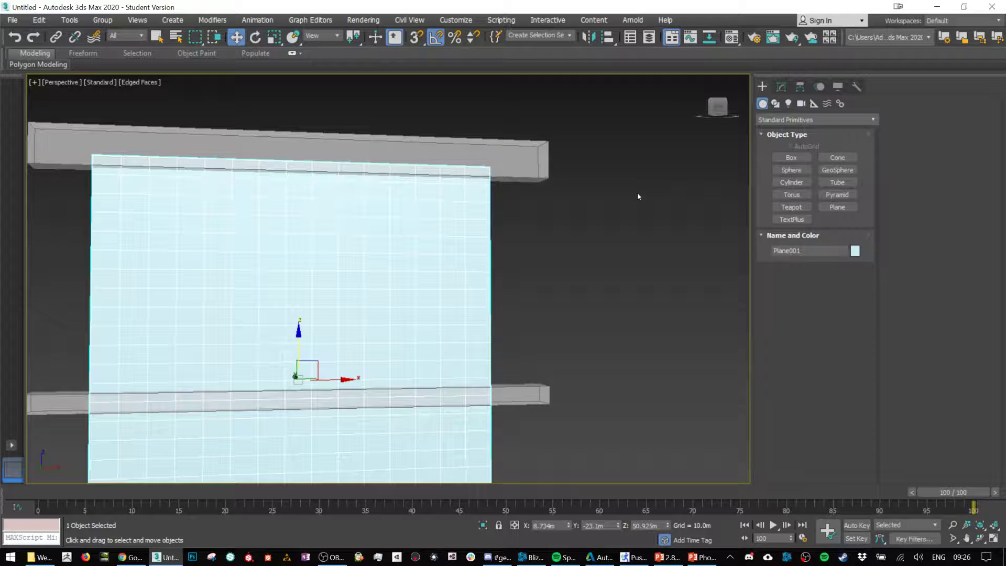
{"action": "left_click", "coordinate": [779, 91]}
{"action": "key", "text": "c"}
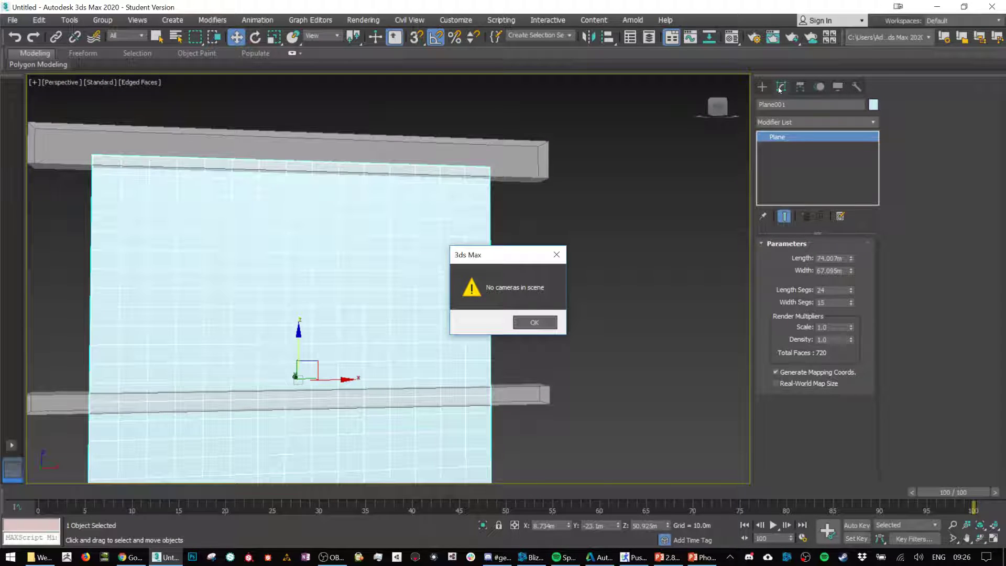
{"action": "left_click", "coordinate": [540, 324]}
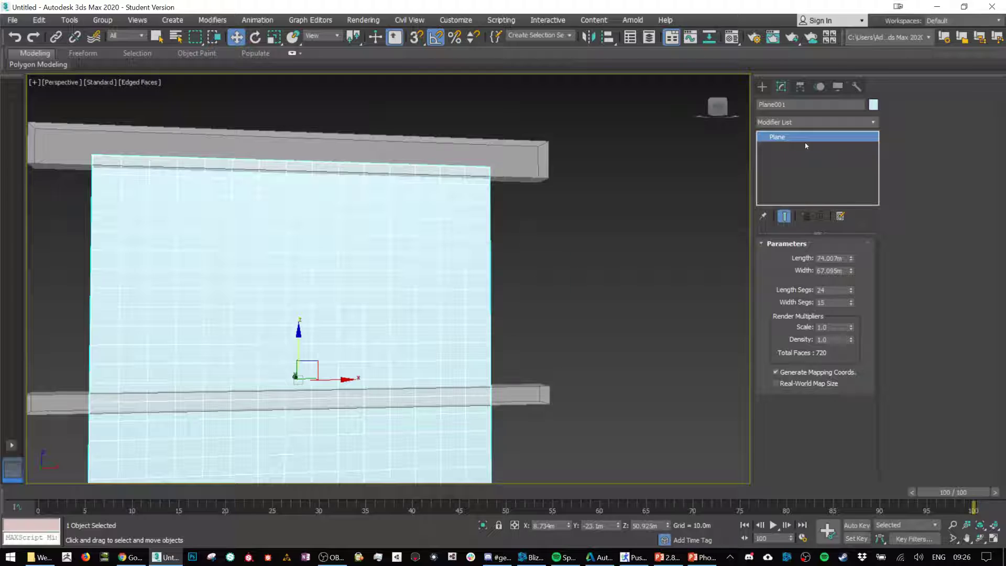
{"action": "left_click", "coordinate": [847, 122]}
{"action": "type", "text": "cl"}
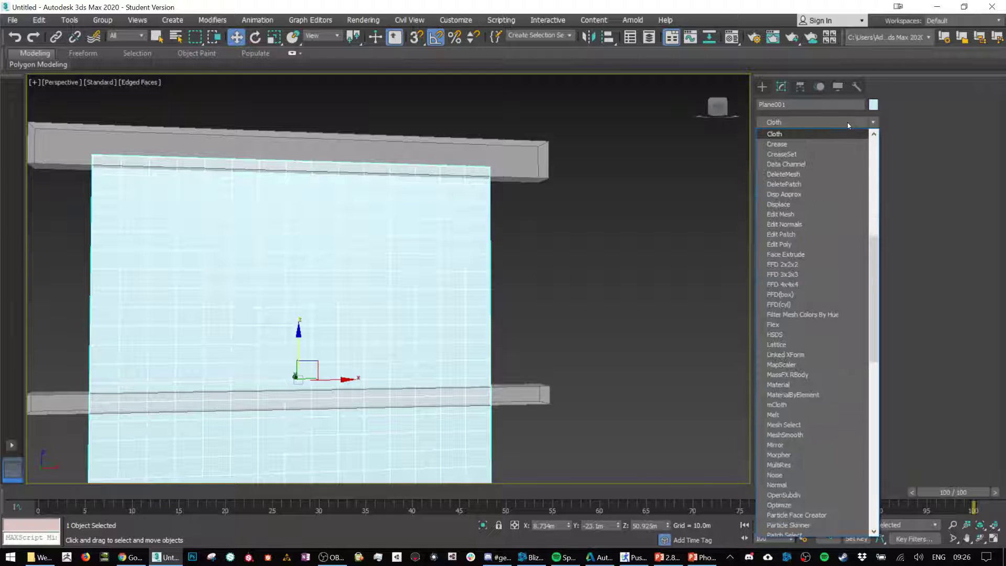
{"action": "key", "text": "Return"}
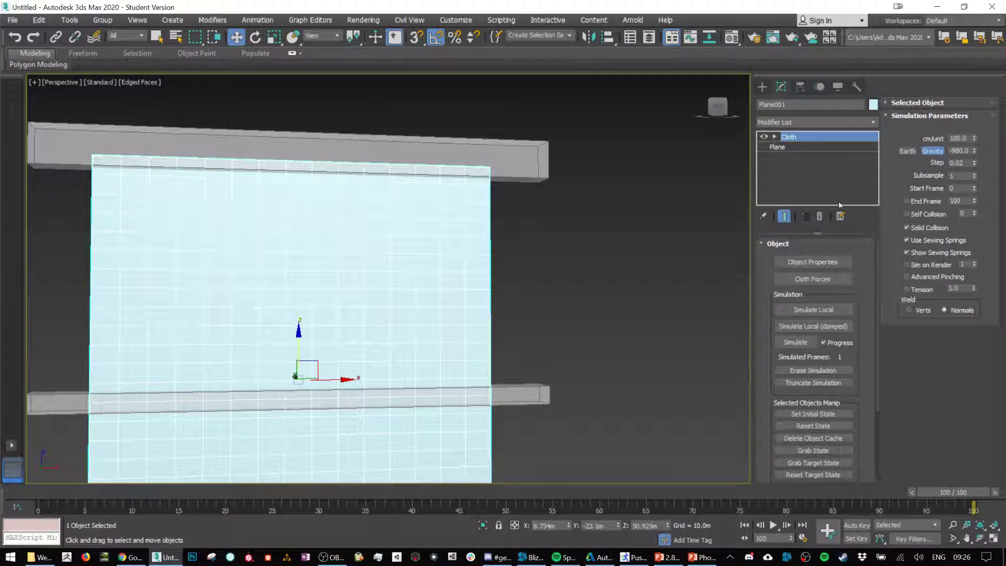
Step: Open the plane's Cloth object properties and add Box001 to the objects in the simulation
{"action": "scroll", "coordinate": [512, 243], "scroll_direction": "up", "scroll_amount": 1}
{"action": "scroll", "coordinate": [520, 240], "scroll_direction": "down", "scroll_amount": 5}
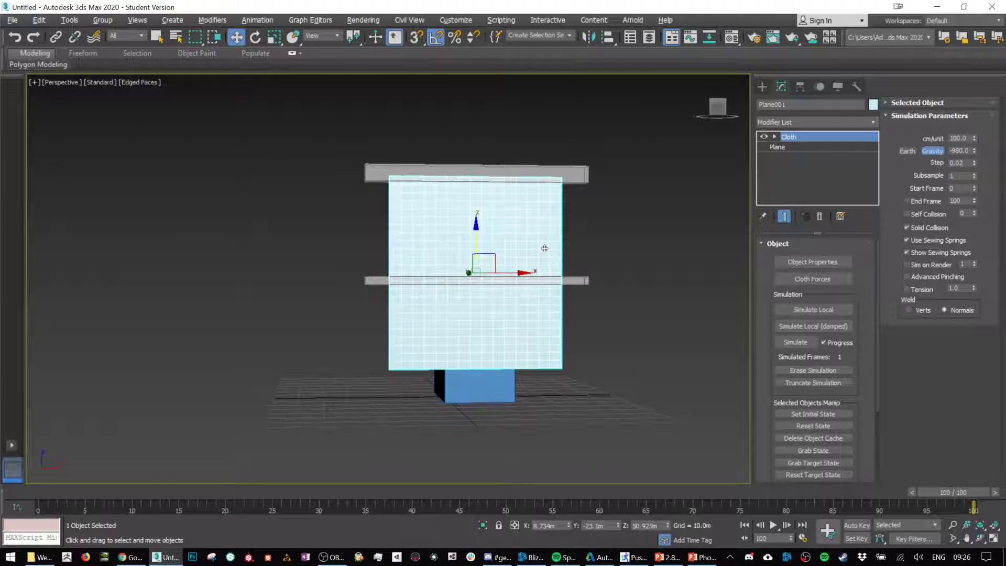
{"action": "scroll", "coordinate": [582, 233], "scroll_direction": "up", "scroll_amount": 5}
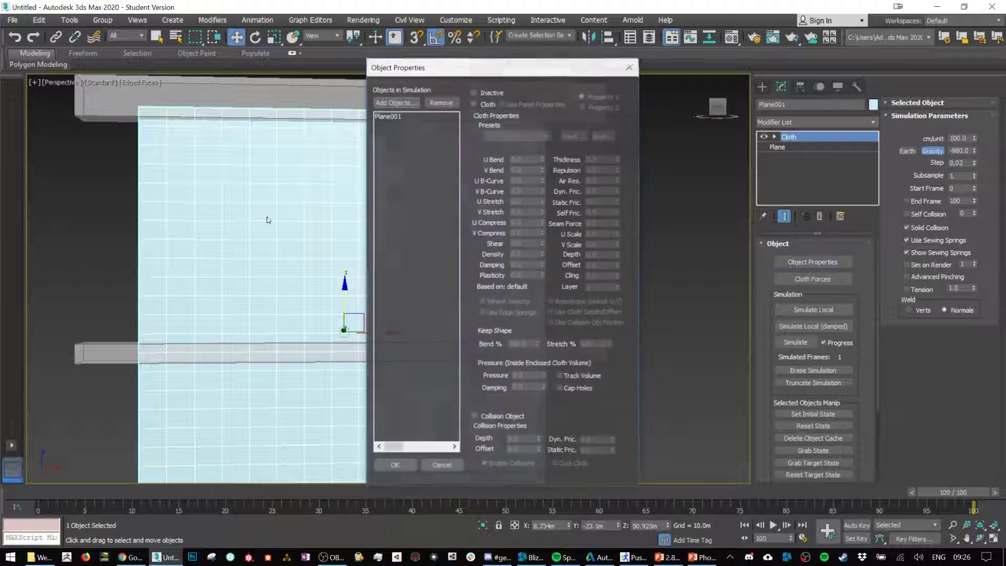
{"action": "left_click", "coordinate": [392, 116]}
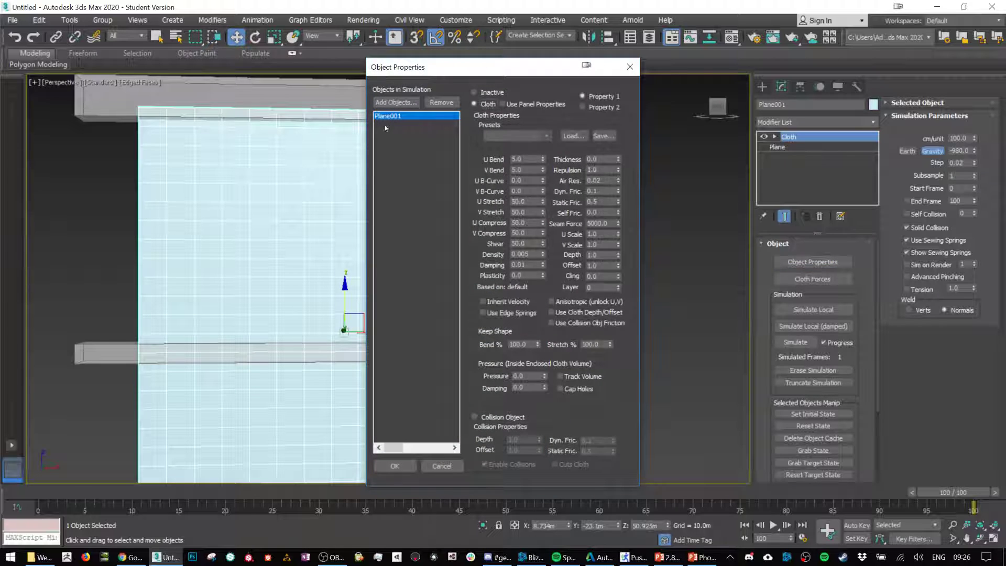
{"action": "left_click", "coordinate": [396, 102]}
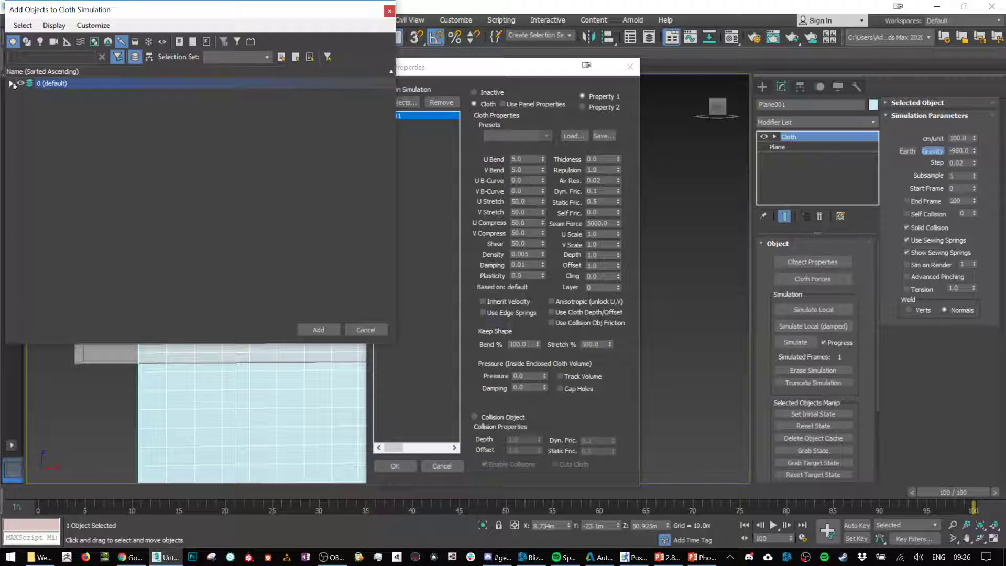
{"action": "left_click", "coordinate": [11, 84]}
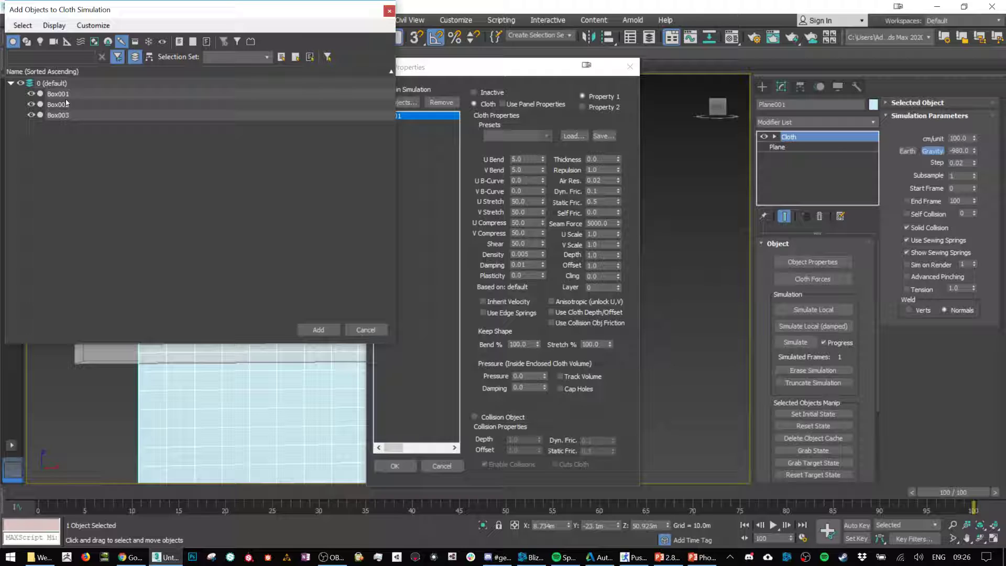
{"action": "left_click", "coordinate": [66, 97]}
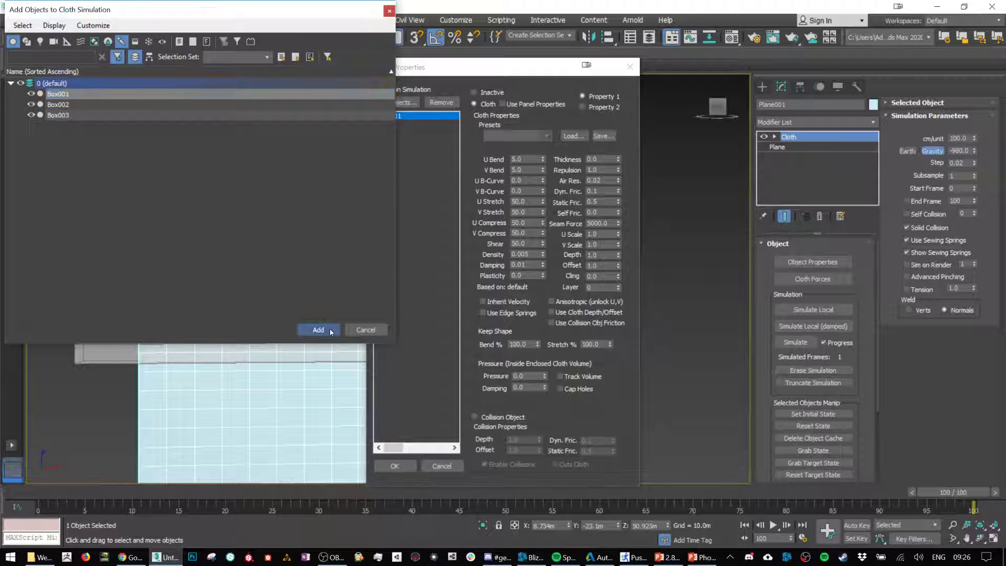
{"action": "left_click", "coordinate": [318, 330]}
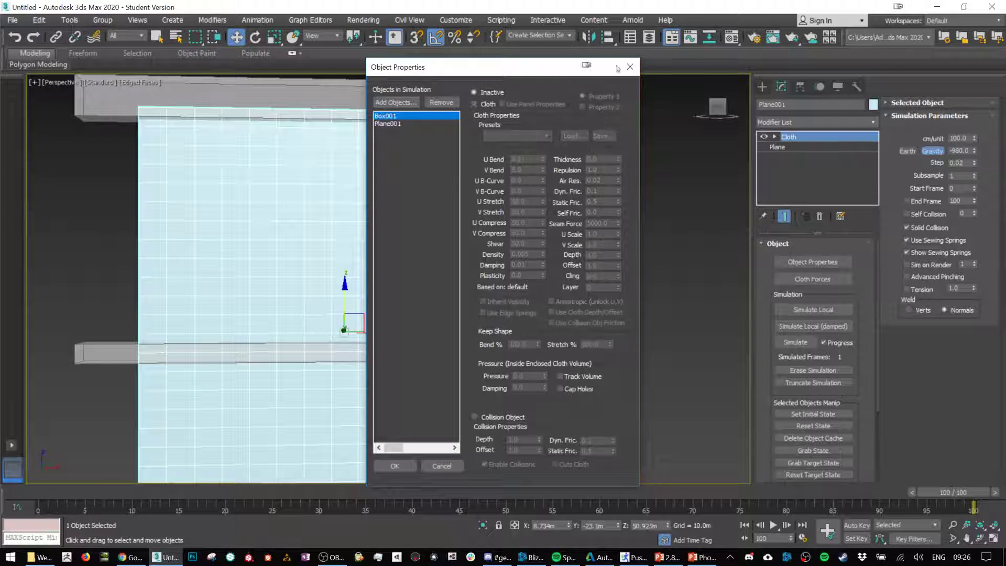
Step: Make Box001 a collision object with collisions enabled and apply the object properties
{"action": "left_click", "coordinate": [498, 419]}
{"action": "left_click", "coordinate": [387, 125]}
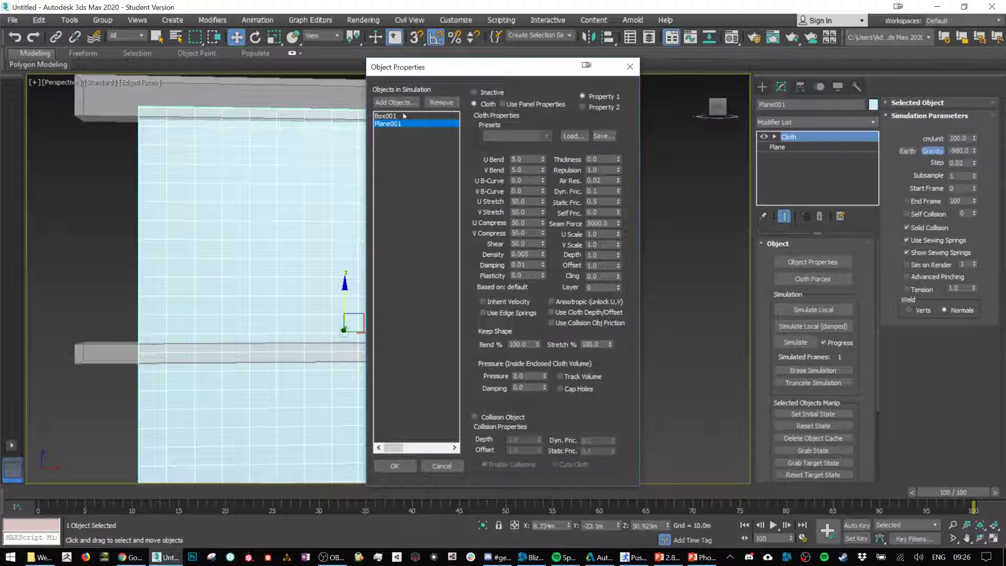
{"action": "left_click", "coordinate": [388, 116]}
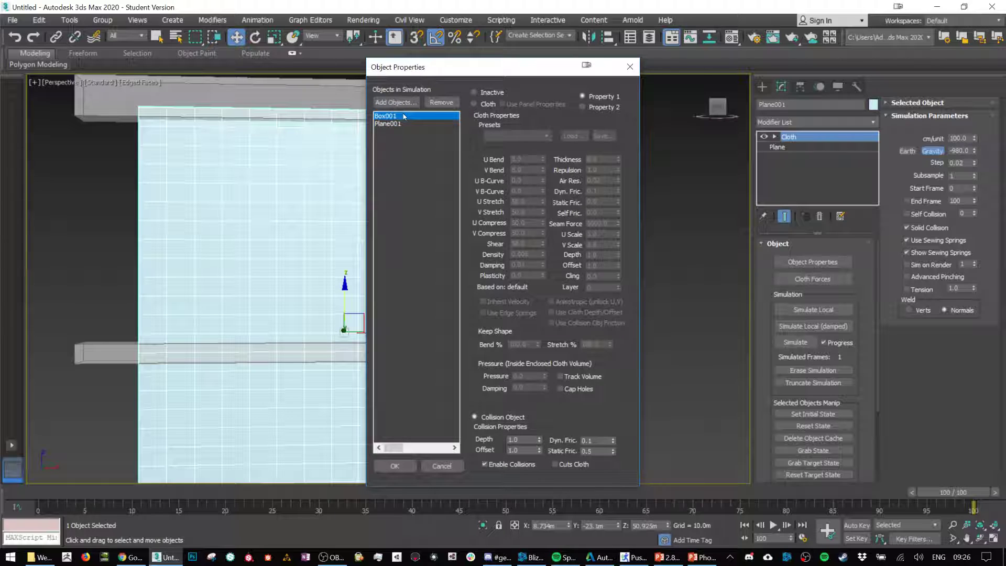
{"action": "left_click", "coordinate": [395, 466]}
Step: Group the plane's uppermost row of vertices in the Cloth modifier under the name TopOfCurtain
{"action": "left_click", "coordinate": [775, 136]}
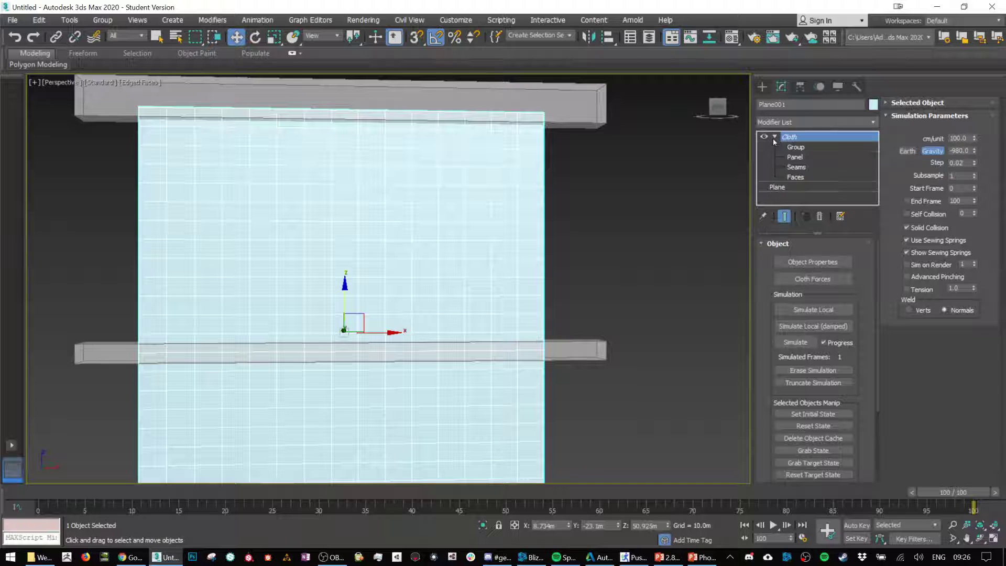
{"action": "left_click", "coordinate": [796, 147]}
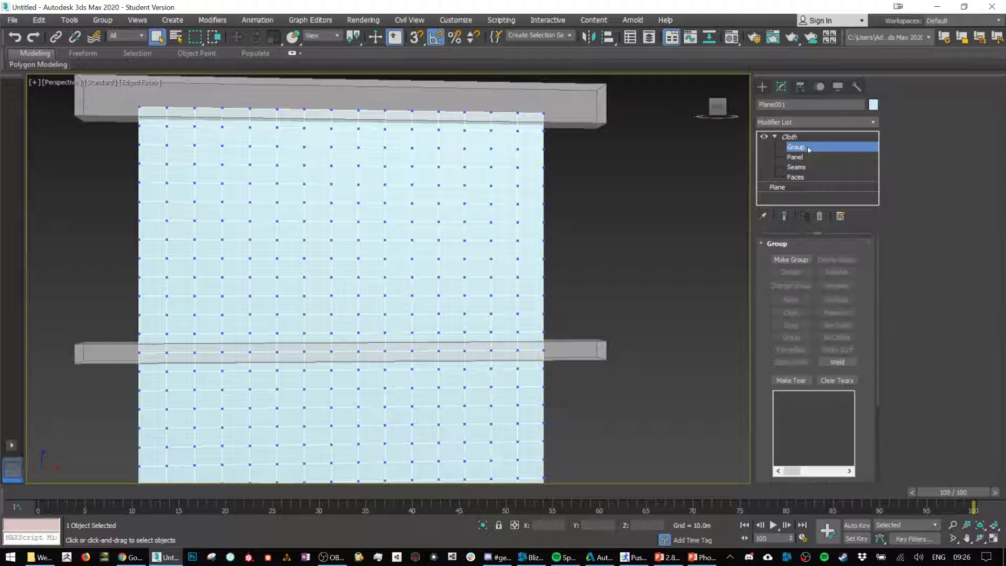
{"action": "middle_click_drag", "start_coordinate": [481, 105], "coordinate": [499, 167]}
{"action": "scroll", "coordinate": [543, 202], "scroll_direction": "up", "scroll_amount": 3}
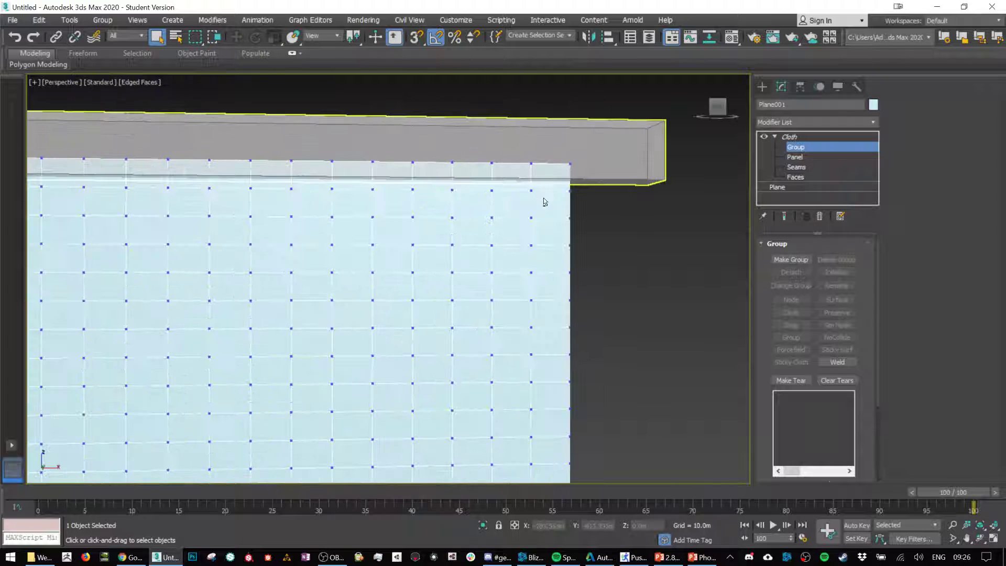
{"action": "middle_click_drag", "start_coordinate": [543, 202], "coordinate": [541, 200], "text": "alt"}
{"action": "scroll", "coordinate": [541, 200], "scroll_direction": "down", "scroll_amount": 5}
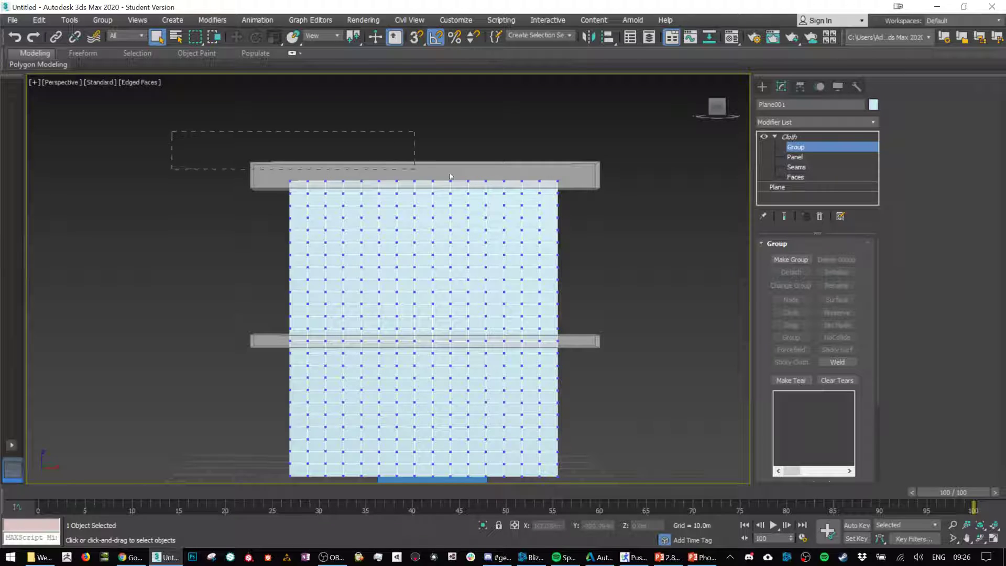
{"action": "left_click_drag", "start_coordinate": [451, 177], "coordinate": [643, 185]}
{"action": "left_click", "coordinate": [791, 260]}
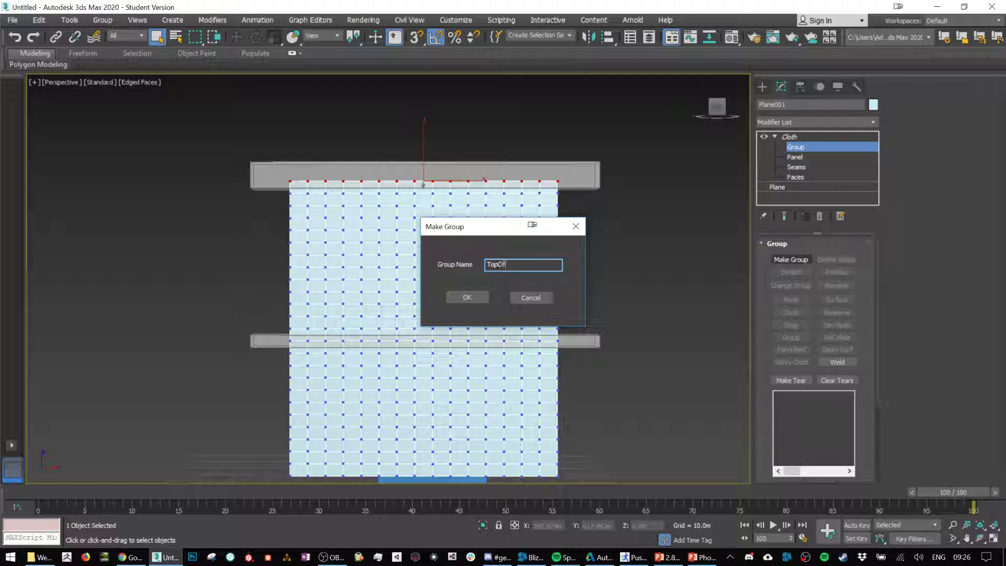
{"action": "type", "text": "TopOfCurtain"}
{"action": "key", "text": "Return"}
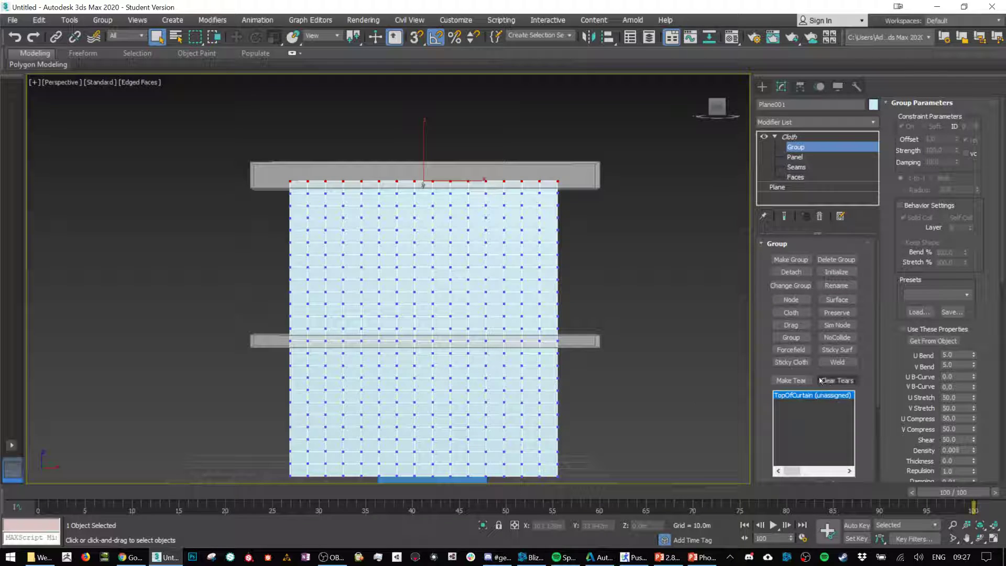
Step: Attach the TopOfCurtain group to the upper bar with a Node constraint
{"action": "scroll", "coordinate": [870, 361], "scroll_direction": "down", "scroll_amount": 3}
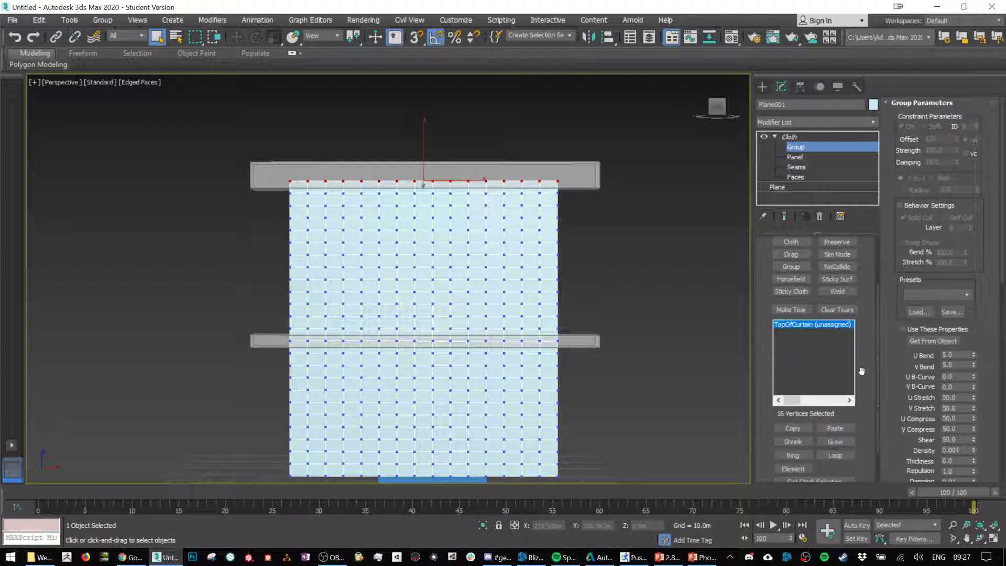
{"action": "scroll", "coordinate": [862, 371], "scroll_direction": "down", "scroll_amount": 1}
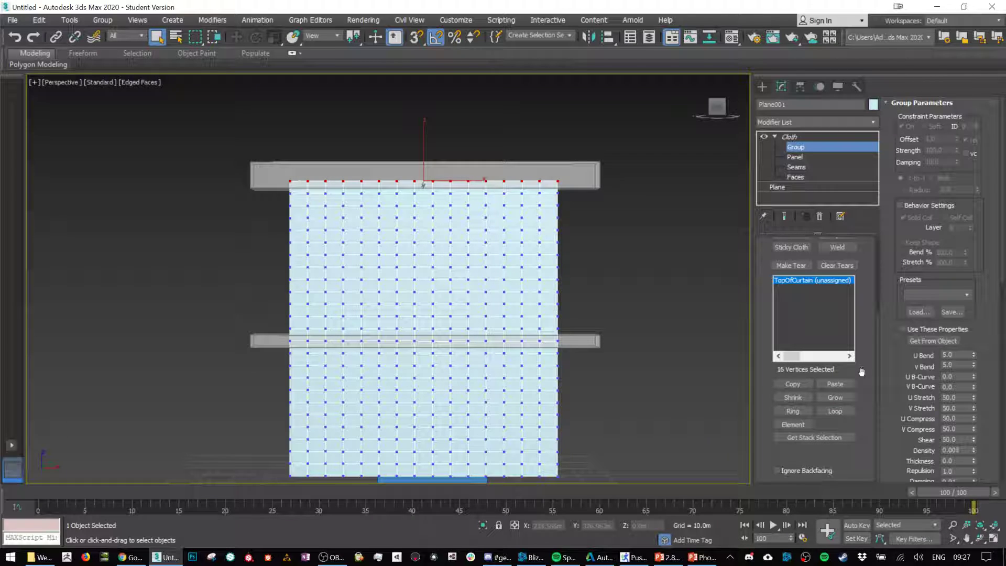
{"action": "scroll", "coordinate": [862, 371], "scroll_direction": "up", "scroll_amount": 4}
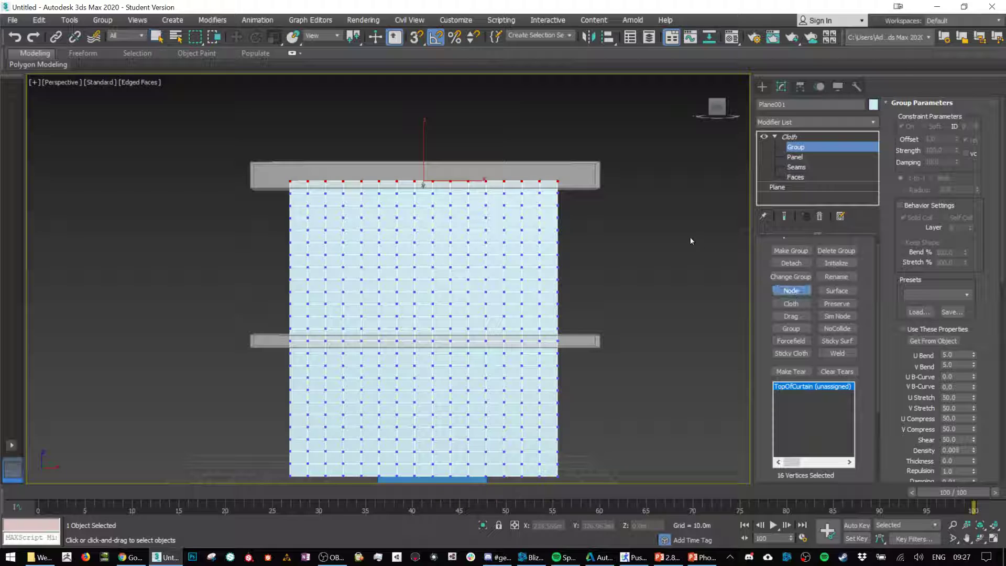
{"action": "left_click", "coordinate": [797, 293]}
{"action": "left_click", "coordinate": [588, 179]}
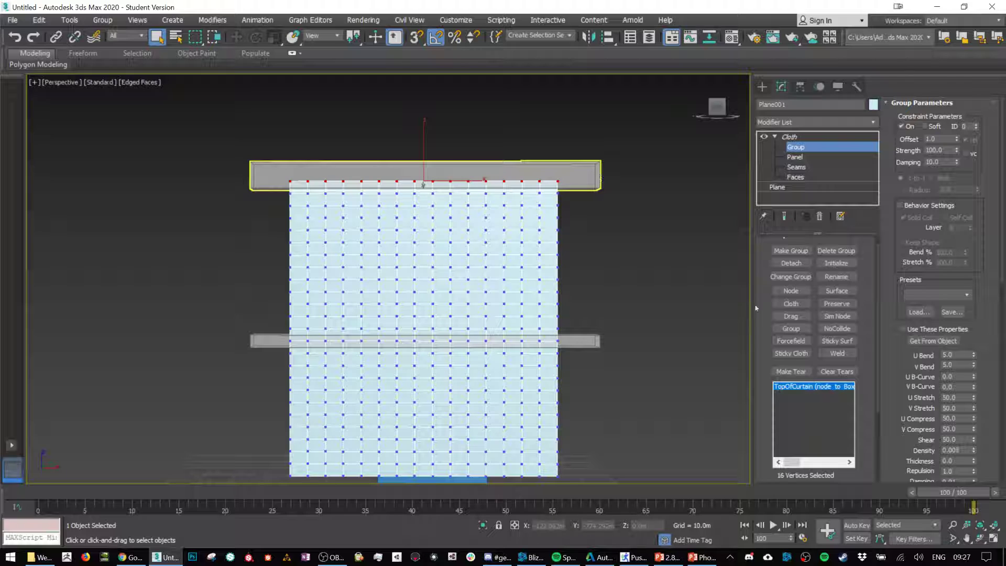
Step: Select the row of vertices along the middle bar and assign the current TopOfCurtain group to that bar with a Node constraint
{"action": "left_click", "coordinate": [615, 205]}
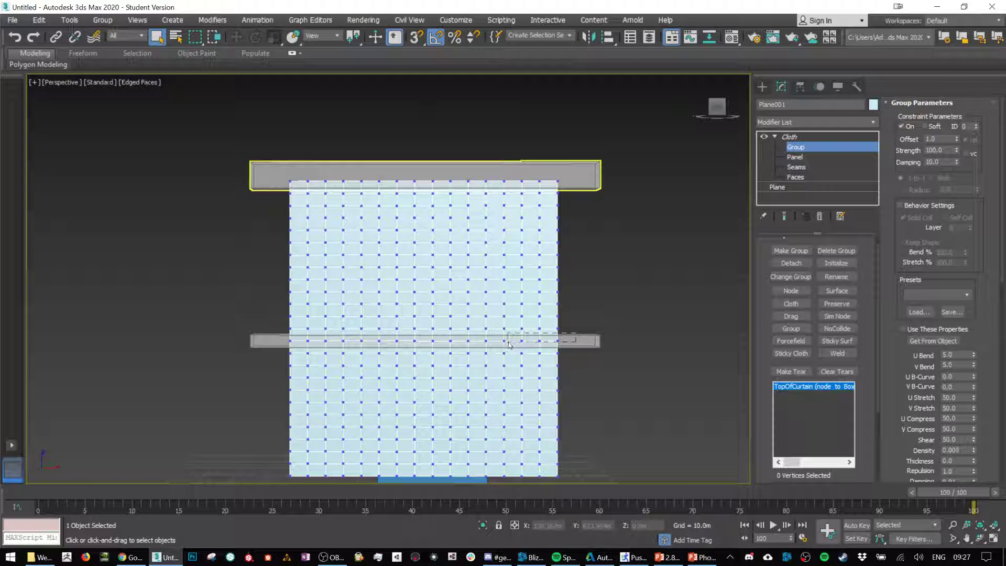
{"action": "left_click_drag", "start_coordinate": [508, 341], "coordinate": [787, 361]}
{"action": "left_click_drag", "start_coordinate": [879, 407], "coordinate": [885, 440]}
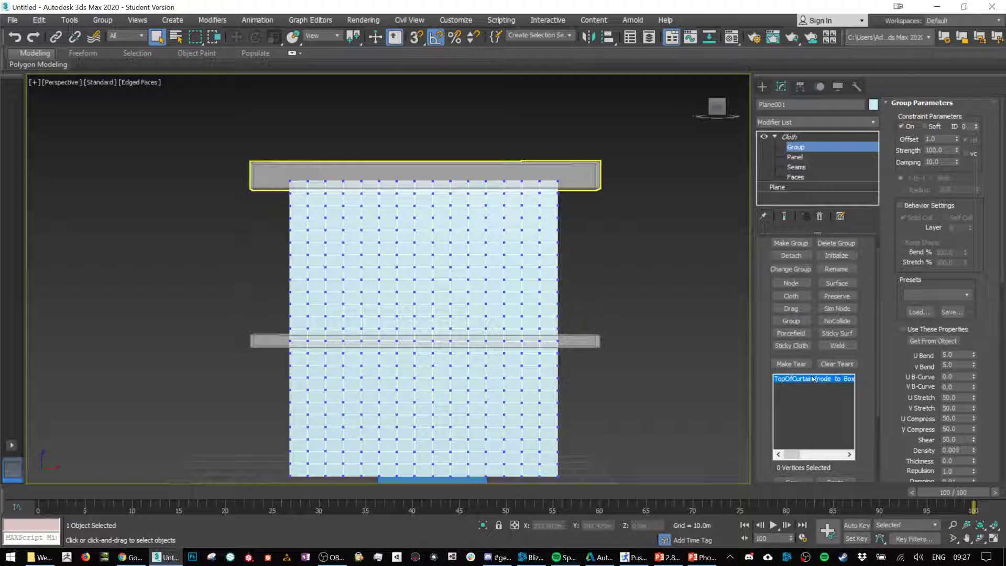
{"action": "left_click_drag", "start_coordinate": [206, 344], "coordinate": [227, 344]}
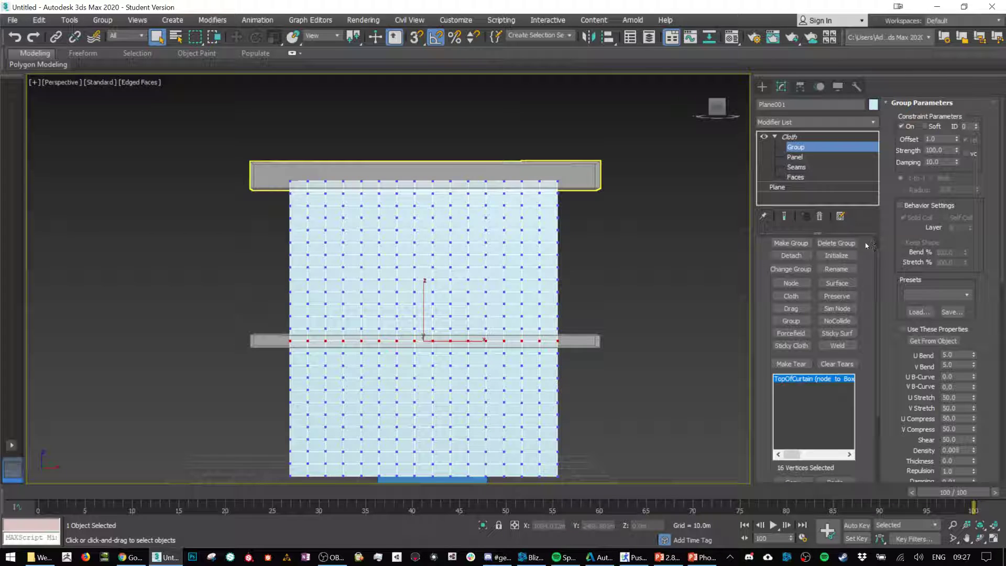
{"action": "left_click", "coordinate": [791, 283]}
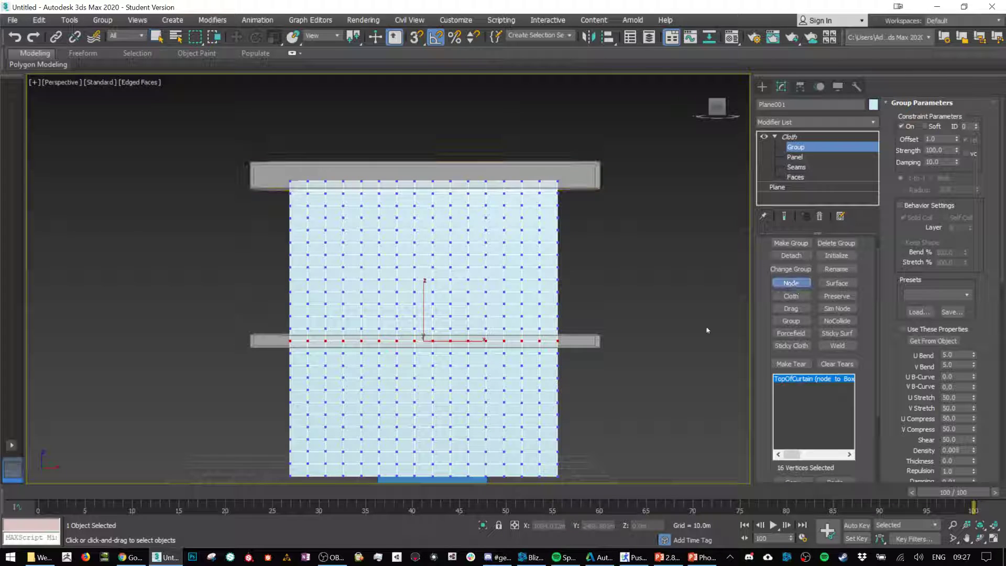
{"action": "left_click", "coordinate": [588, 341]}
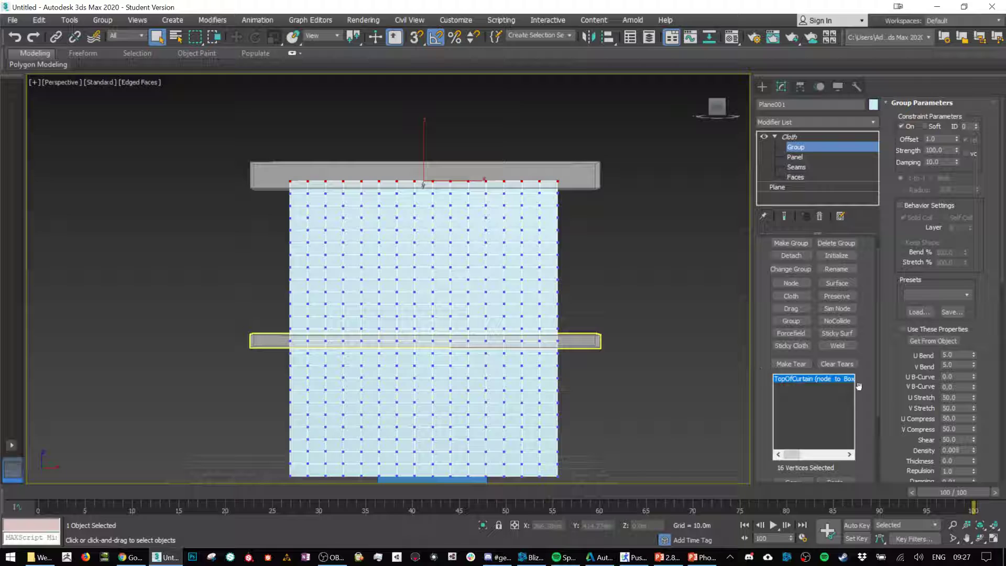
Step: Leave the Cloth modifier's group level and run Simulate Local on the hanging plane
{"action": "scroll", "coordinate": [859, 385], "scroll_direction": "up", "scroll_amount": 1}
{"action": "left_click", "coordinate": [778, 138]}
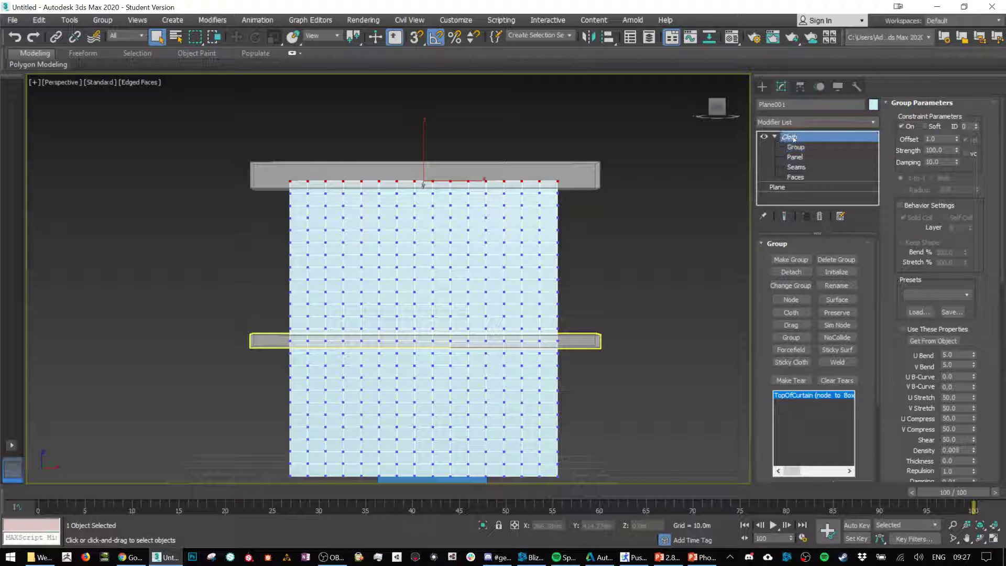
{"action": "left_click", "coordinate": [775, 137]}
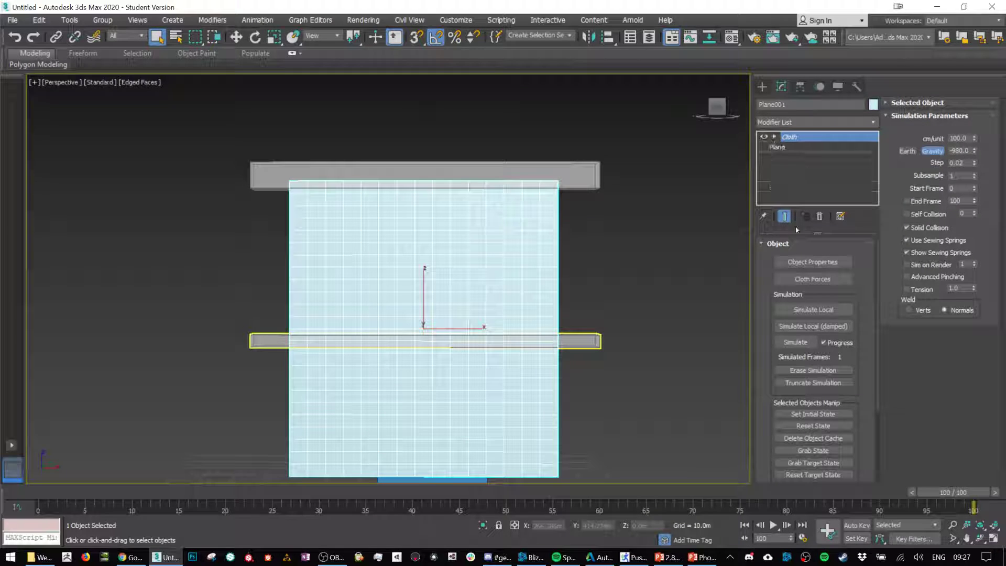
{"action": "left_click", "coordinate": [813, 309]}
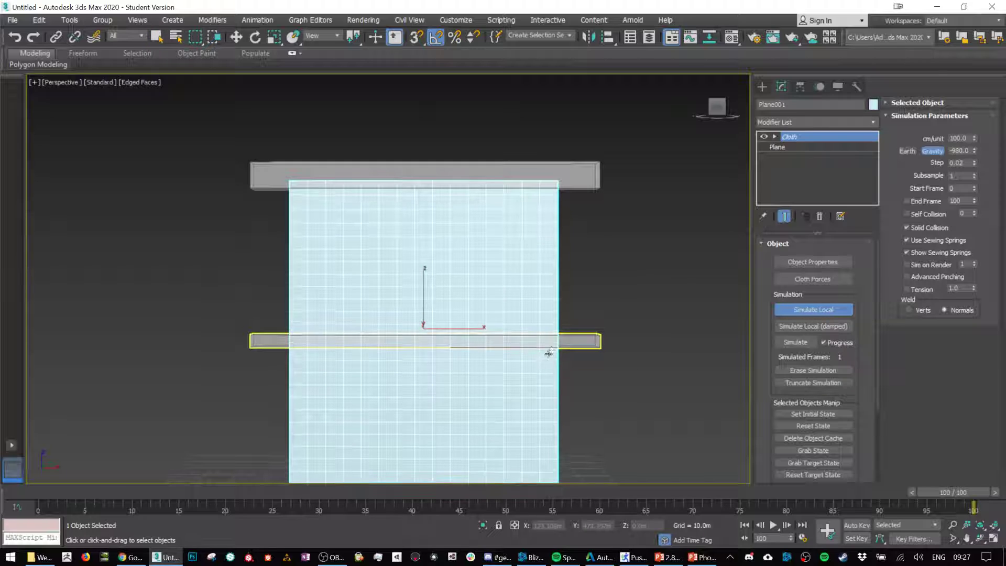
{"action": "scroll", "coordinate": [543, 356], "scroll_direction": "down", "scroll_amount": 3}
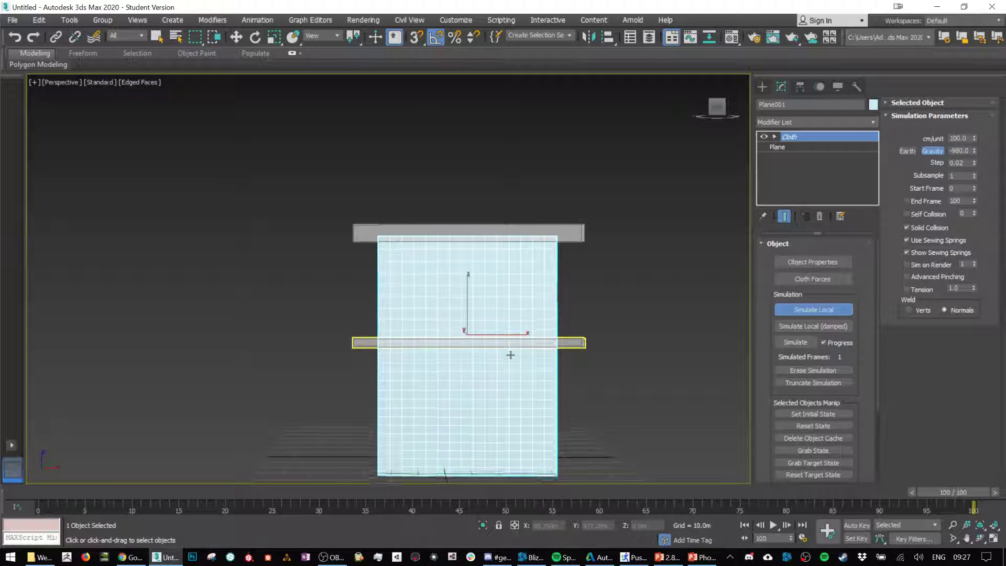
{"action": "scroll", "coordinate": [604, 356], "scroll_direction": "down", "scroll_amount": 5}
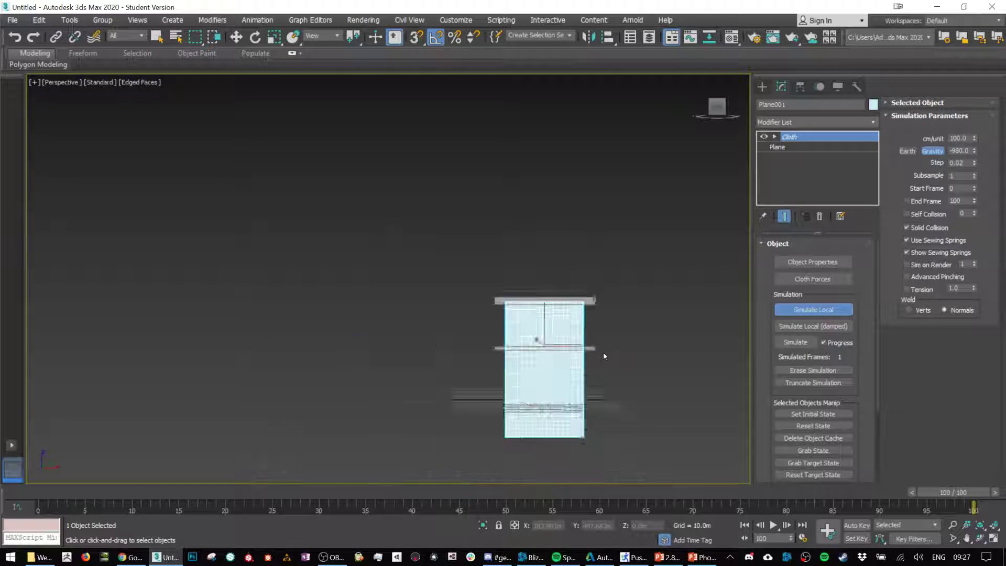
{"action": "scroll", "coordinate": [604, 356], "scroll_direction": "up", "scroll_amount": 5}
{"action": "scroll", "coordinate": [603, 356], "scroll_direction": "down", "scroll_amount": 5}
{"action": "scroll", "coordinate": [604, 357], "scroll_direction": "up", "scroll_amount": 5}
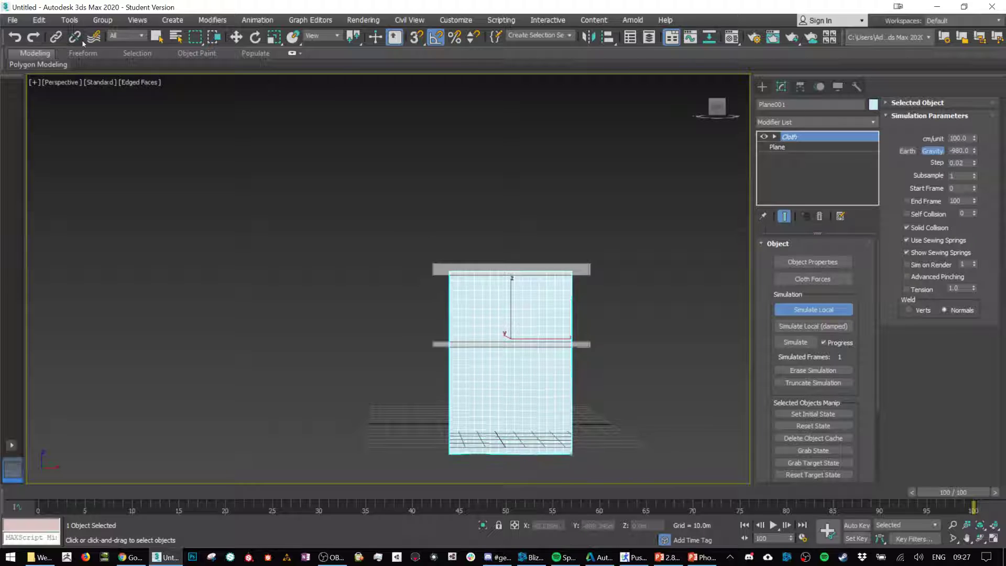
Step: Scale the lower bar to about 62.6% and the upper bar to about 75.4% along X while the simulation runs
{"action": "left_click", "coordinate": [236, 36]}
{"action": "left_click", "coordinate": [559, 270]}
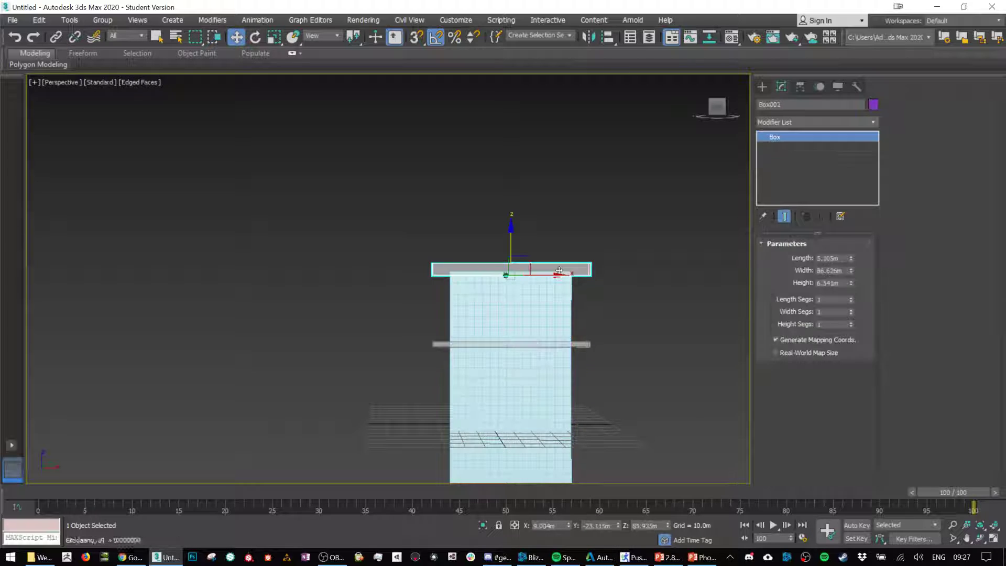
{"action": "left_click", "coordinate": [588, 344]}
{"action": "key", "text": "r"}
{"action": "left_click_drag", "start_coordinate": [560, 346], "coordinate": [535, 345]}
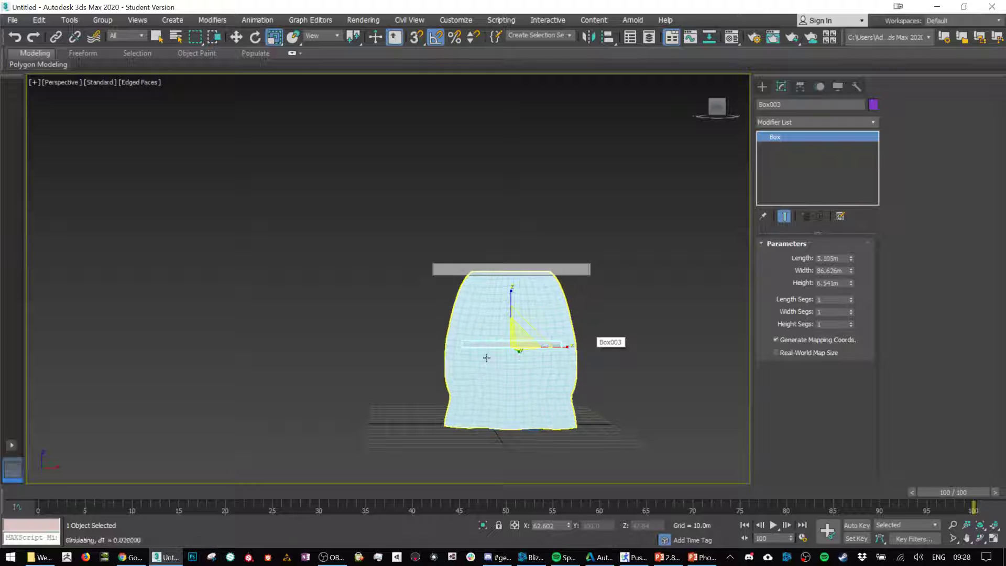
{"action": "left_click", "coordinate": [550, 269]}
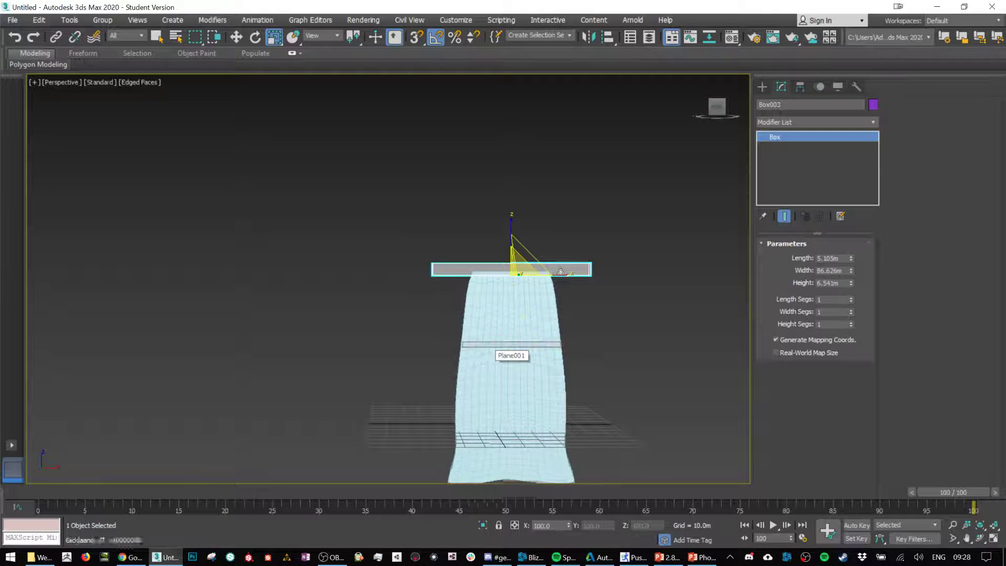
{"action": "left_click_drag", "start_coordinate": [565, 273], "coordinate": [549, 273]}
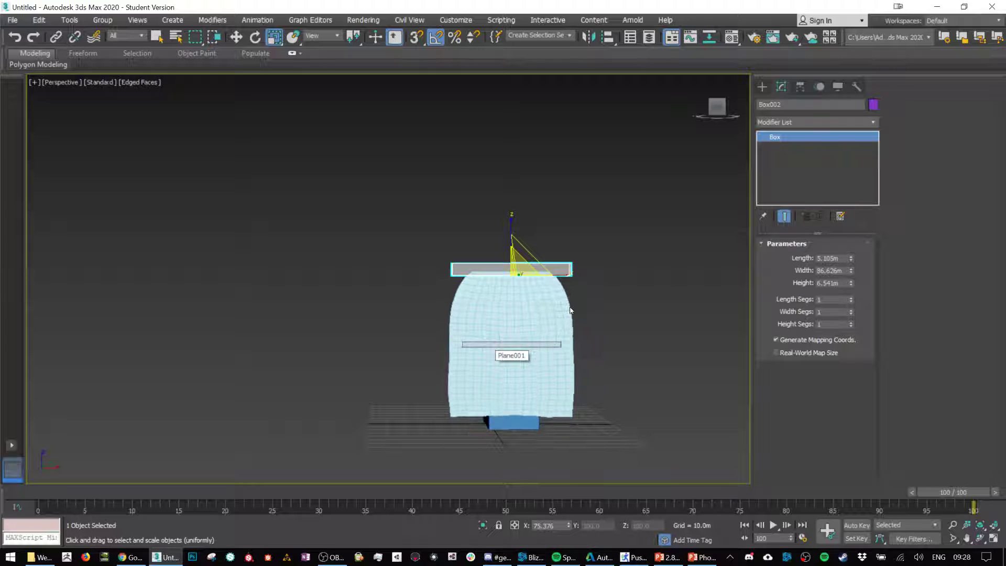
Step: Select both bars and move them together along Y, across the box-sphere object, while the cloth simulation runs
{"action": "middle_click_drag", "start_coordinate": [512, 381], "coordinate": [577, 383], "text": "alt"}
{"action": "left_click", "coordinate": [500, 346], "text": "ctrl"}
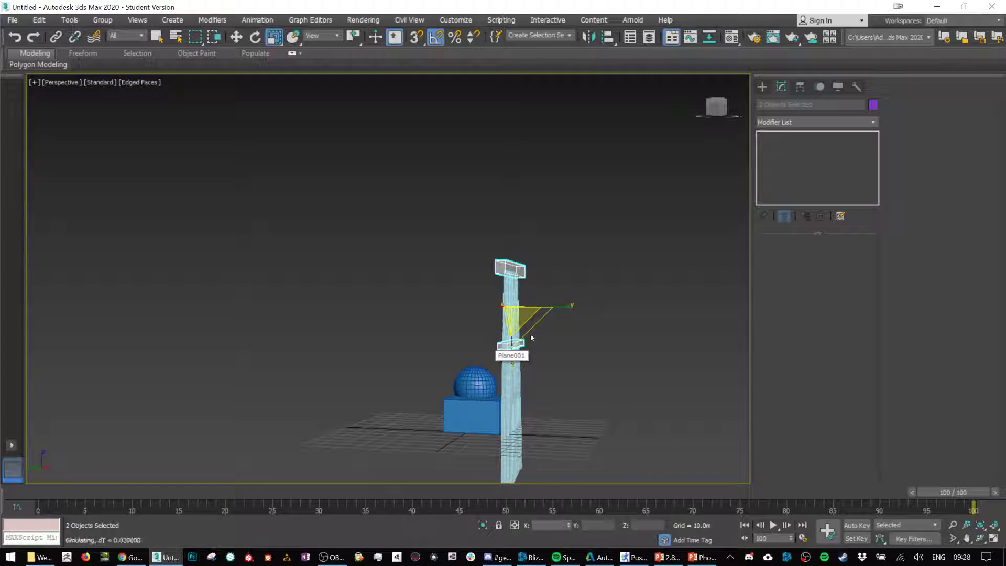
{"action": "key", "text": "w"}
{"action": "left_click_drag", "start_coordinate": [501, 286], "coordinate": [460, 290]}
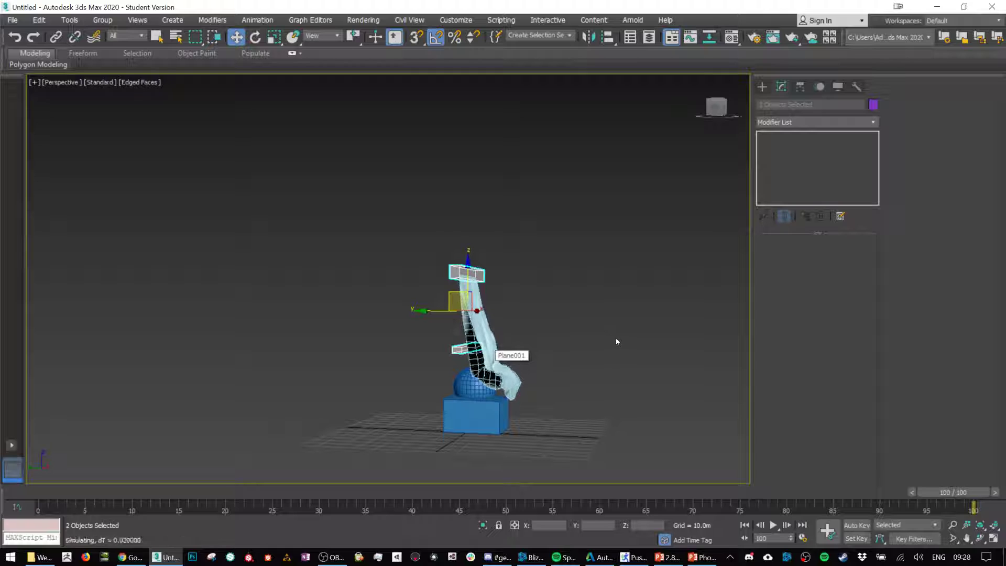
{"action": "middle_click_drag", "start_coordinate": [602, 345], "coordinate": [547, 348], "text": "alt"}
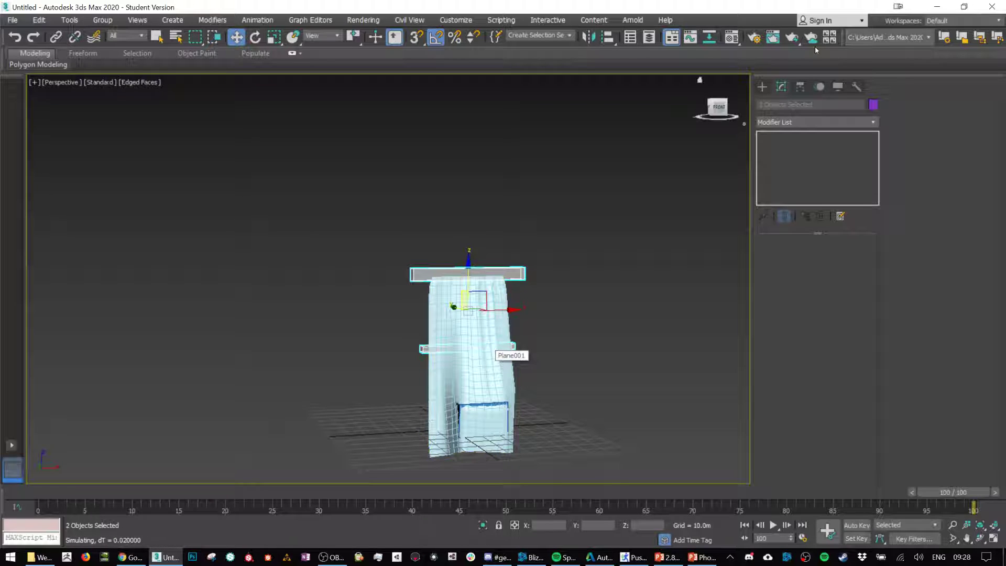
Step: Reselect the hanging plane and stop its running Simulate Local
{"action": "left_click", "coordinate": [761, 87]}
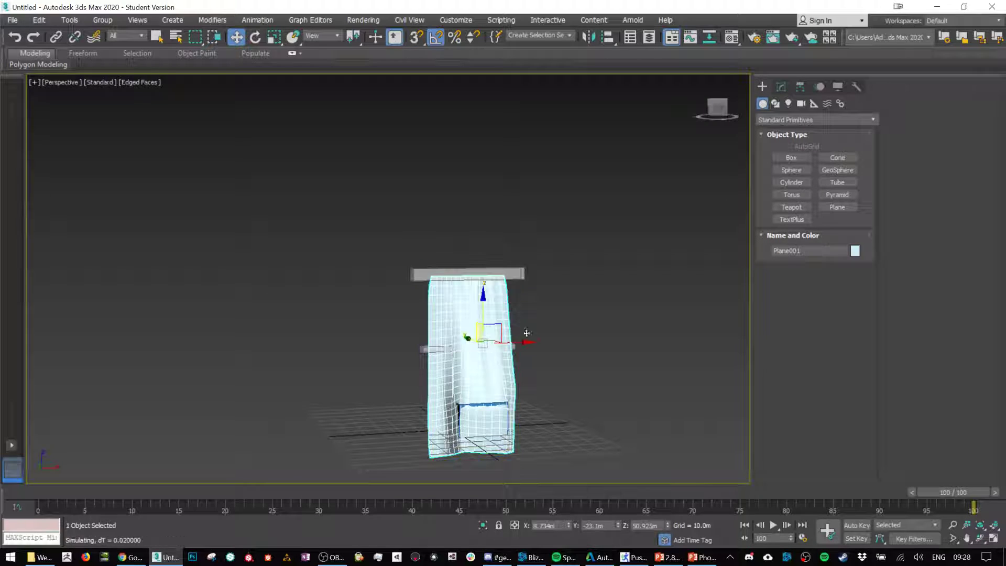
{"action": "left_click", "coordinate": [781, 87]}
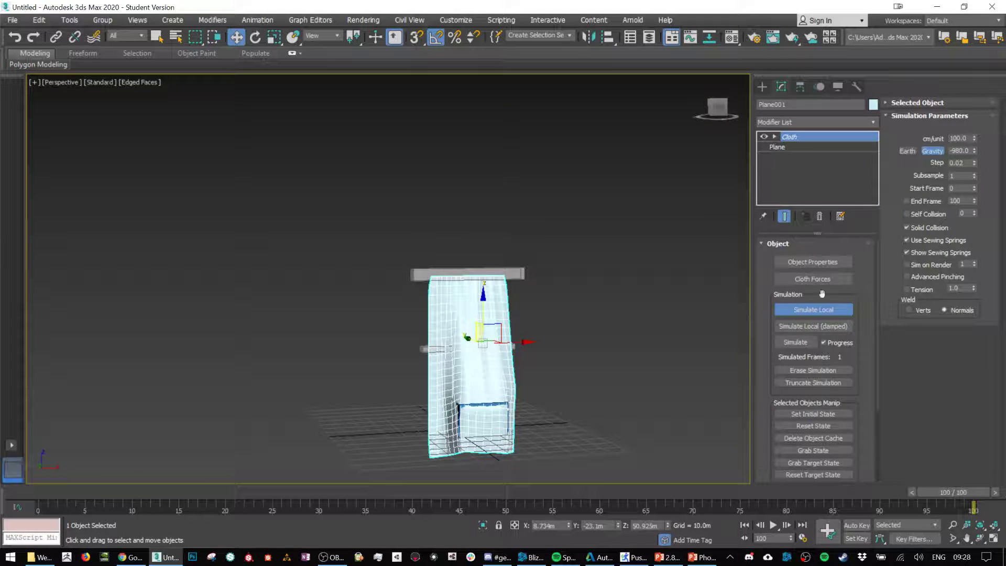
{"action": "left_click", "coordinate": [827, 310]}
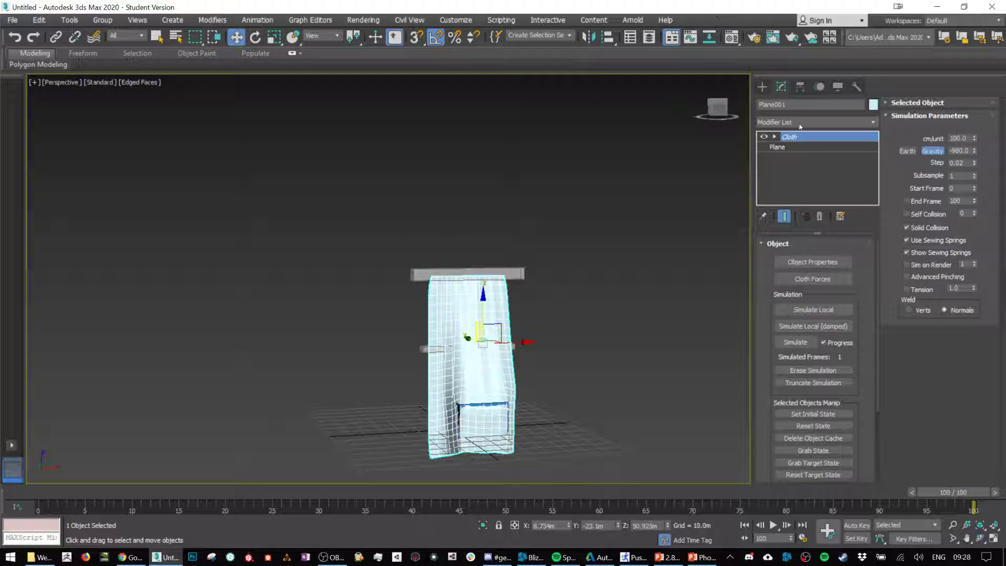
Step: Create a box about 18.8 m long, 24.5 m wide and 11.2 m high on the grid beside the curtain
{"action": "left_click", "coordinate": [763, 87]}
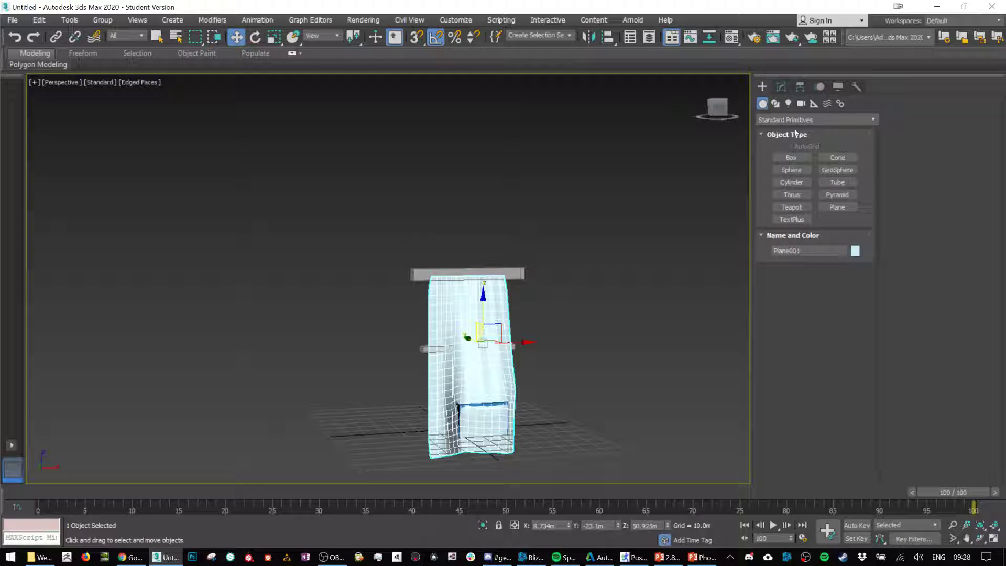
{"action": "left_click", "coordinate": [792, 158]}
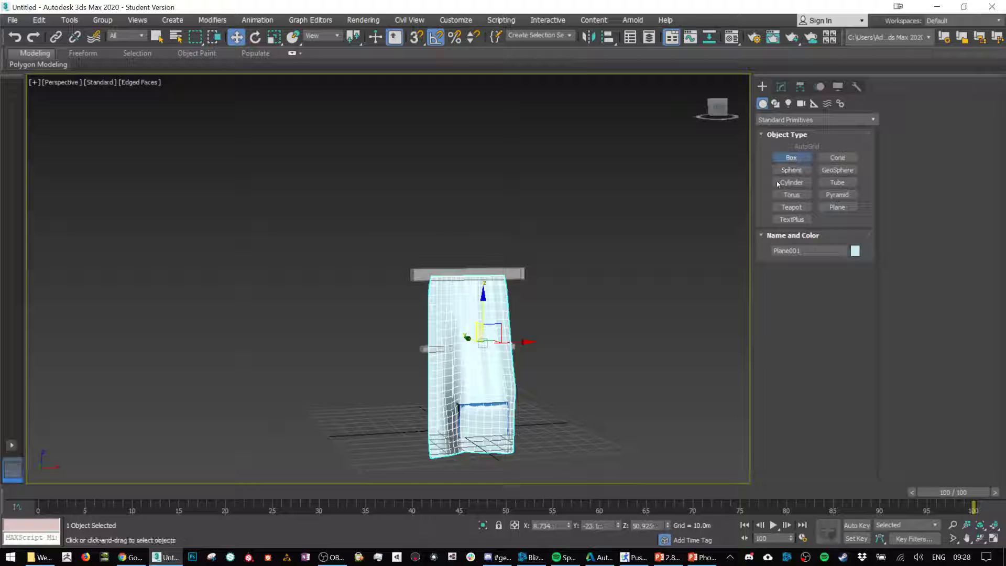
{"action": "middle_click_drag", "start_coordinate": [555, 469], "coordinate": [572, 443], "text": "alt"}
{"action": "left_click_drag", "start_coordinate": [573, 442], "coordinate": [626, 463]}
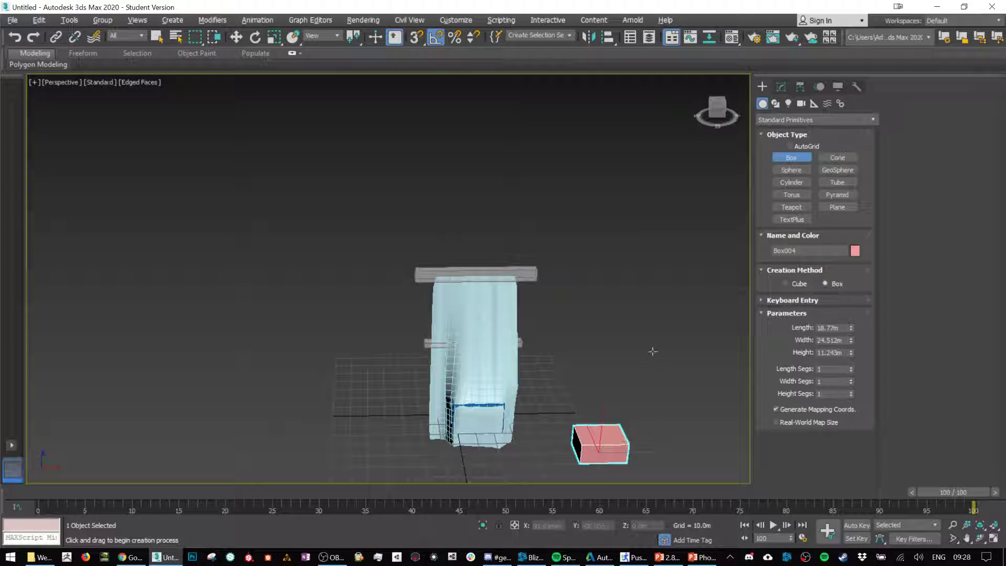
{"action": "middle_click_drag", "start_coordinate": [652, 351], "coordinate": [696, 262], "text": "alt"}
{"action": "key", "text": "w"}
{"action": "left_click", "coordinate": [781, 87]}
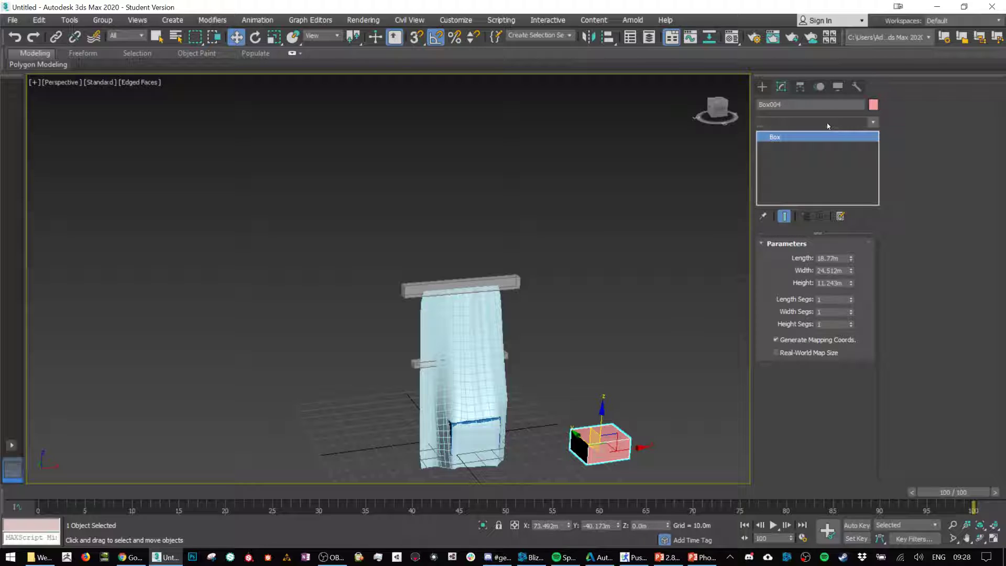
Step: Try adding an Edit Poly modifier to the new box
{"action": "left_click", "coordinate": [827, 123]}
{"action": "key", "text": "e"}
{"action": "key", "text": "e"}
{"action": "key", "text": "e"}
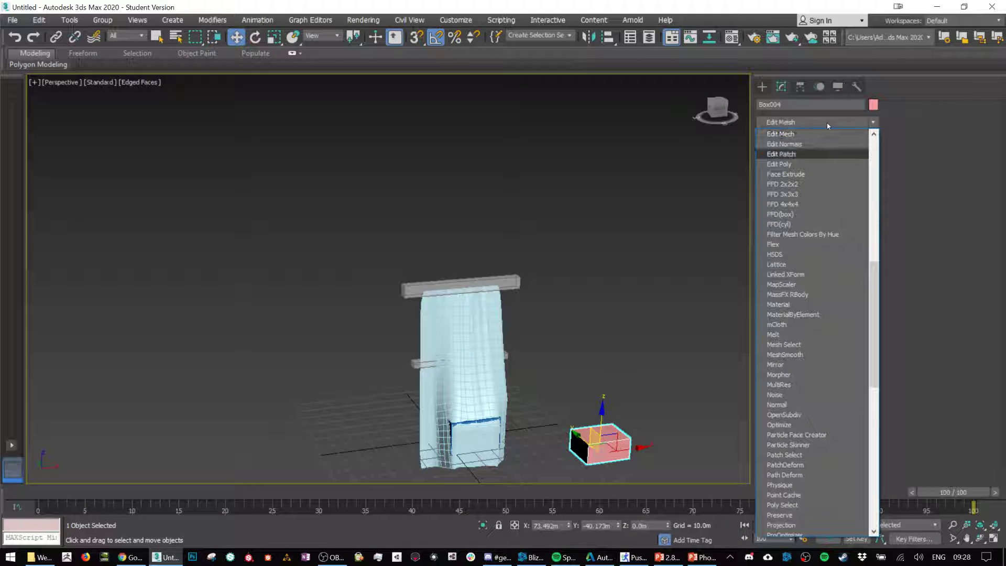
{"action": "key", "text": "e"}
{"action": "key", "text": "Return"}
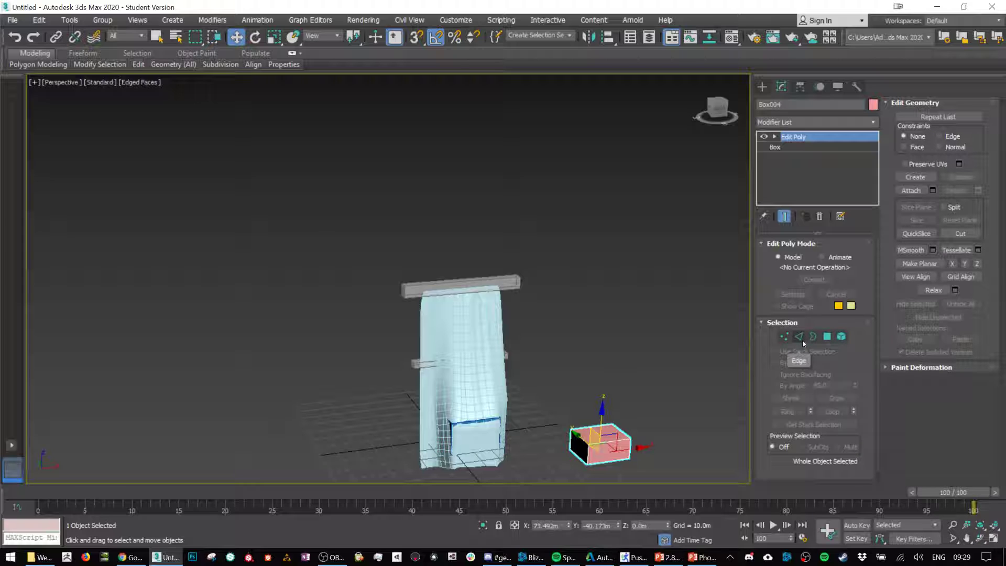
Step: Add a Chamfer modifier to the new box and set its amount to about 3.774 m
{"action": "left_click", "coordinate": [828, 122]}
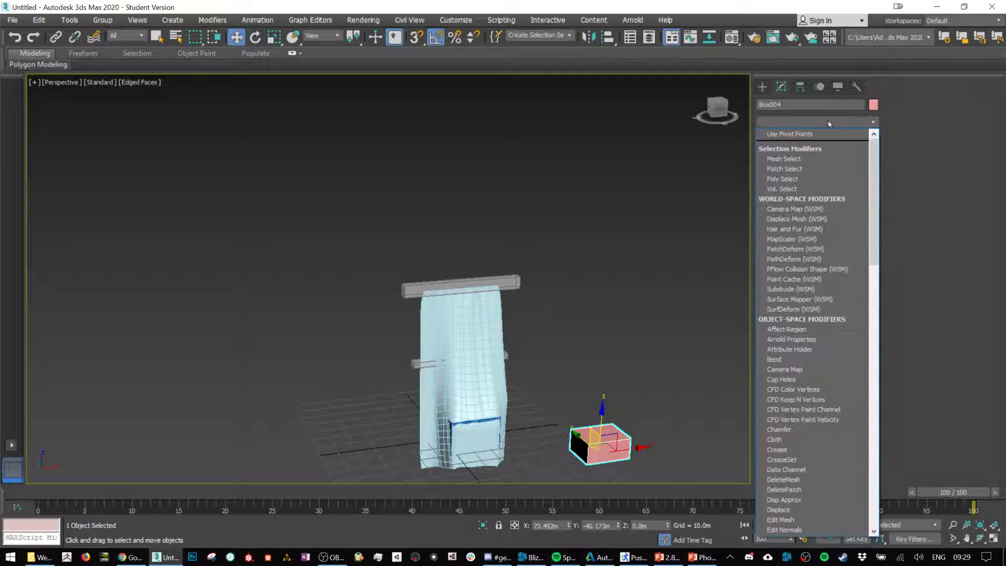
{"action": "key", "text": "c"}
{"action": "key", "text": "h"}
{"action": "key", "text": "Return"}
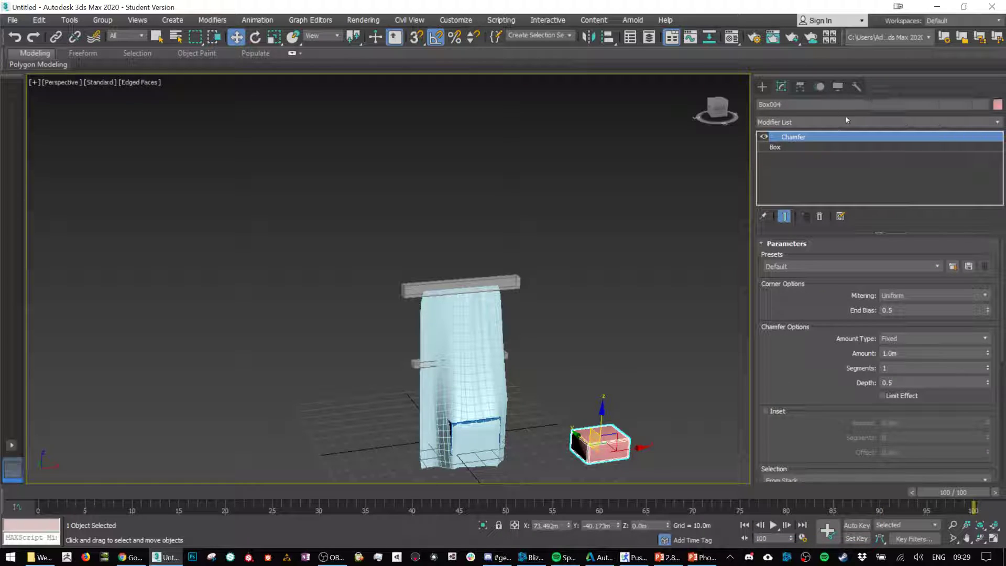
{"action": "scroll", "coordinate": [962, 356], "scroll_direction": "down", "scroll_amount": 8}
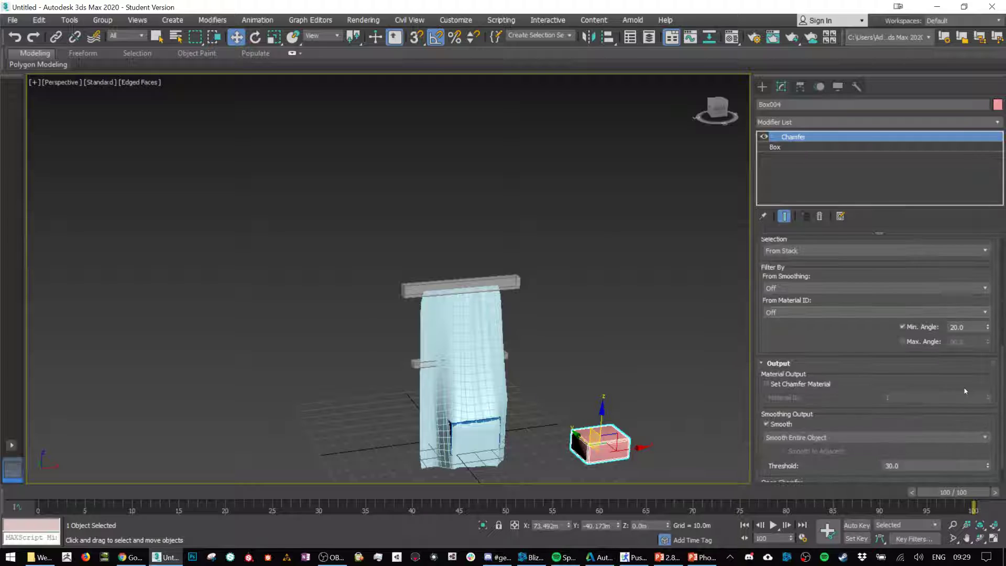
{"action": "scroll", "coordinate": [938, 356], "scroll_direction": "up", "scroll_amount": 8}
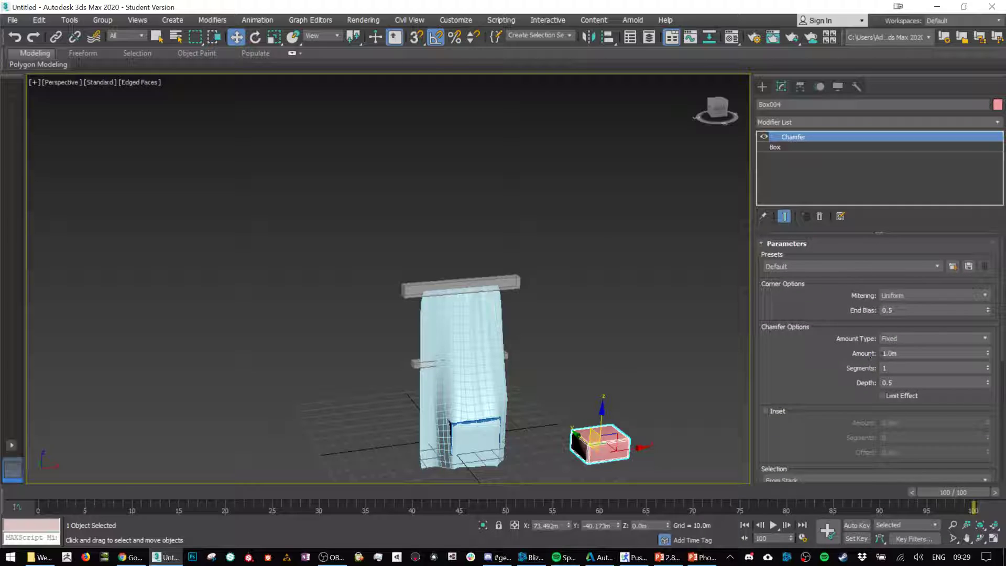
{"action": "left_click", "coordinate": [988, 353]}
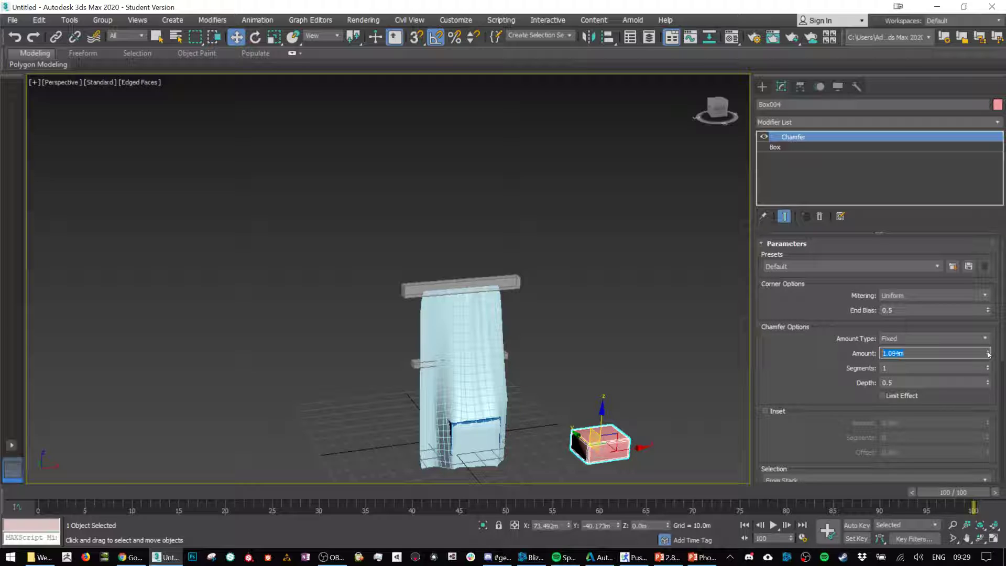
{"action": "left_click_drag", "start_coordinate": [988, 353], "coordinate": [986, 220]}
{"action": "scroll", "coordinate": [616, 440], "scroll_direction": "down", "scroll_amount": 4}
{"action": "scroll", "coordinate": [610, 443], "scroll_direction": "up", "scroll_amount": 8}
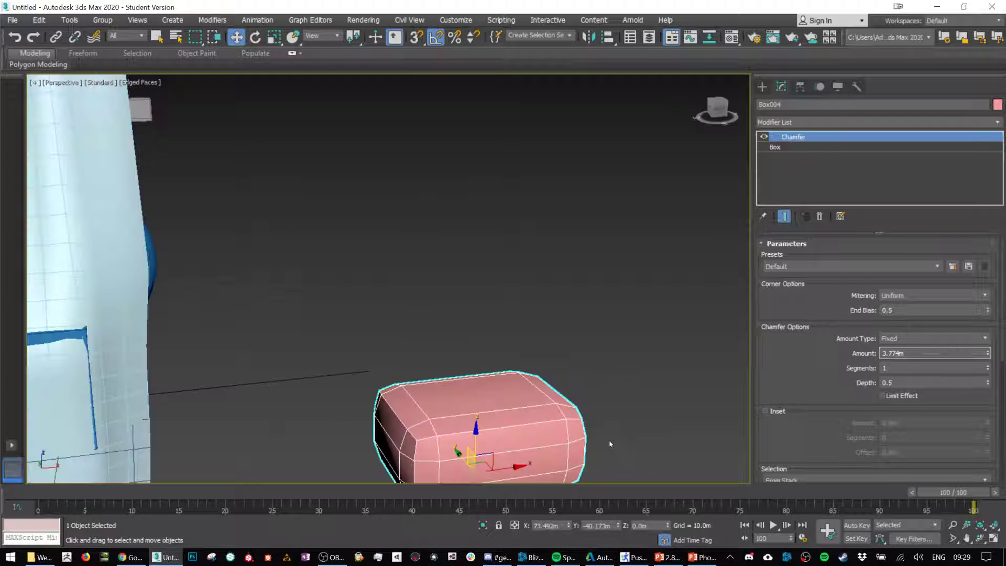
Step: Move the chamfered box above the box-sphere object, to about X -0.1 m, Y 13.1 m, Z 41.6 m
{"action": "middle_click_drag", "start_coordinate": [610, 444], "coordinate": [633, 367]}
{"action": "scroll", "coordinate": [654, 320], "scroll_direction": "down", "scroll_amount": 3}
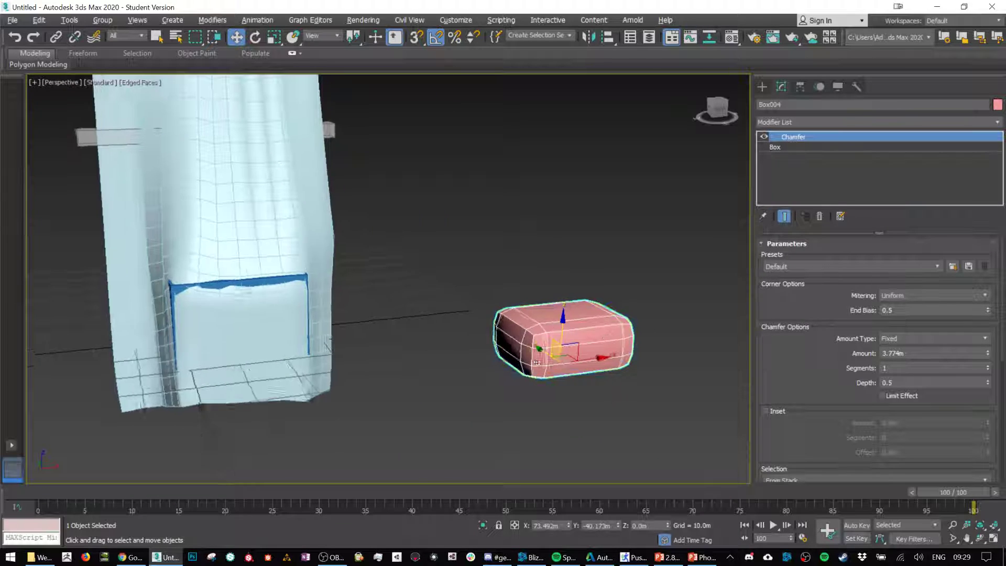
{"action": "scroll", "coordinate": [537, 362], "scroll_direction": "down", "scroll_amount": 5}
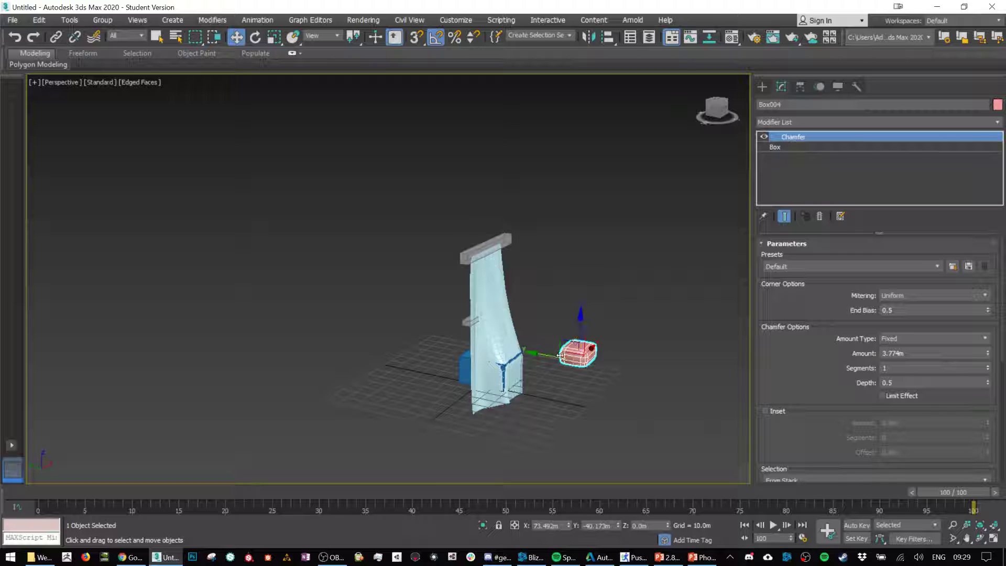
{"action": "left_click_drag", "start_coordinate": [560, 355], "coordinate": [439, 365]}
{"action": "middle_click_drag", "start_coordinate": [497, 400], "coordinate": [545, 371], "text": "alt"}
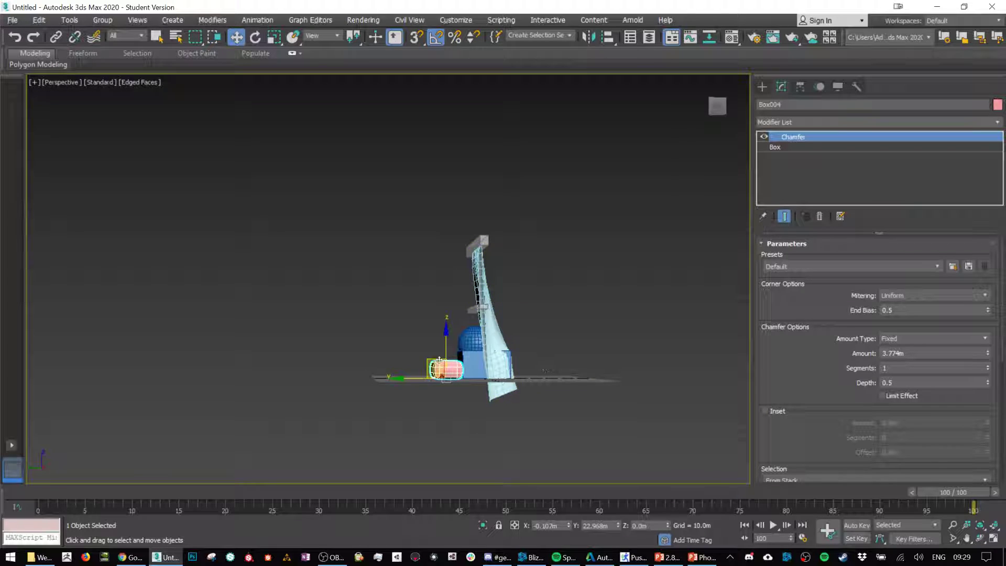
{"action": "left_click_drag", "start_coordinate": [439, 361], "coordinate": [449, 296]}
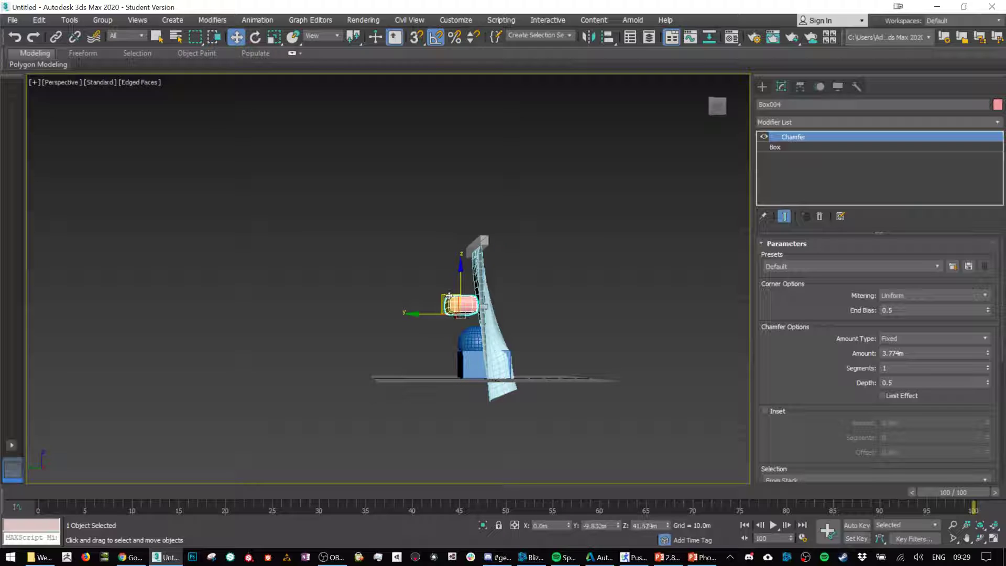
{"action": "scroll", "coordinate": [489, 292], "scroll_direction": "up", "scroll_amount": 6}
{"action": "middle_click_drag", "start_coordinate": [454, 320], "coordinate": [559, 385], "text": "alt"}
{"action": "scroll", "coordinate": [525, 372], "scroll_direction": "down", "scroll_amount": 5}
Step: Add a Cloth modifier to the chamfered box and set Box004 as Cloth in its object properties
{"action": "left_click", "coordinate": [825, 121]}
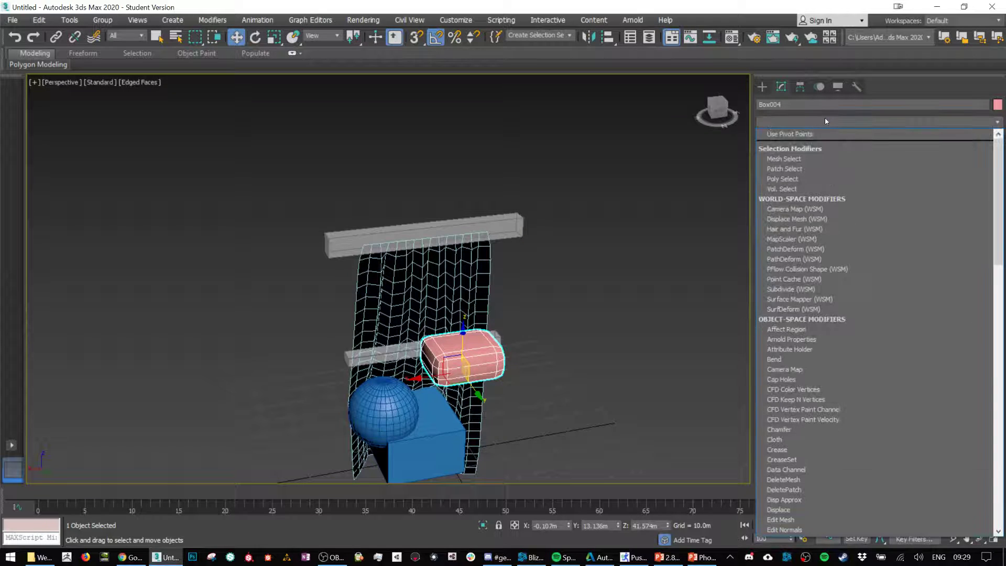
{"action": "type", "text": "cl"}
{"action": "key", "text": "Return"}
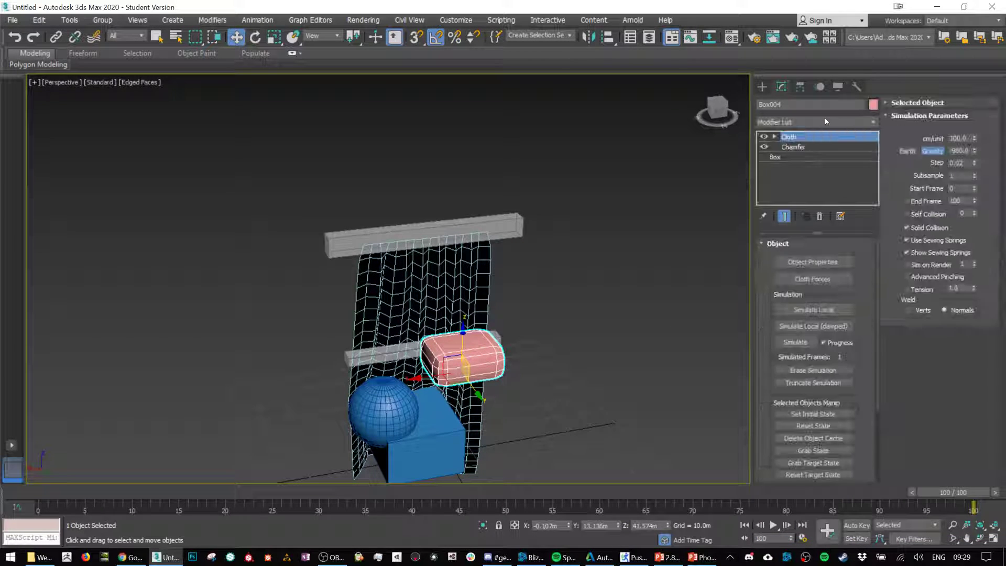
{"action": "left_click", "coordinate": [813, 261]}
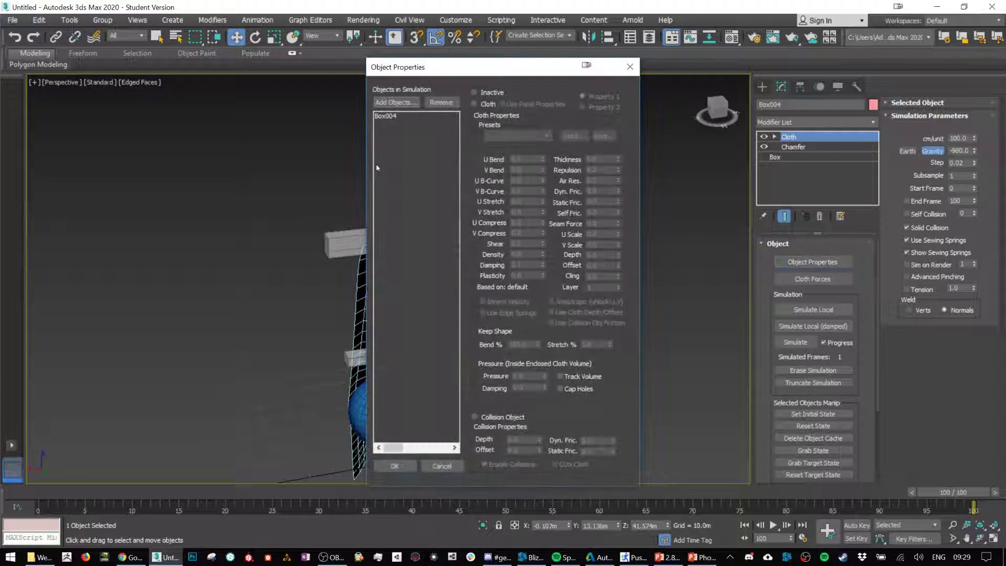
{"action": "left_click", "coordinate": [387, 116]}
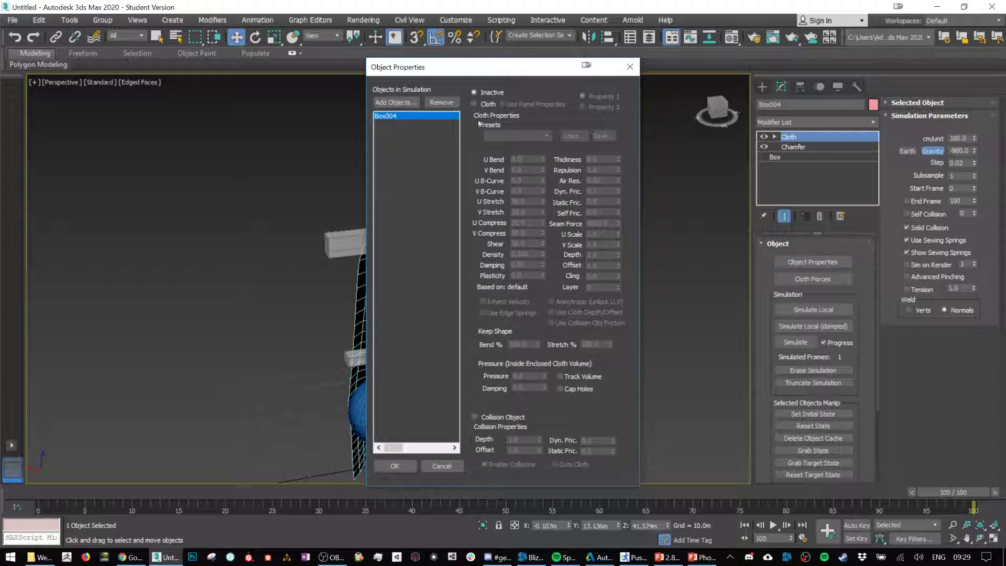
Step: Add Box001 to the cloth simulation and set it as a collision object
{"action": "left_click", "coordinate": [385, 102]}
{"action": "left_click", "coordinate": [11, 83]}
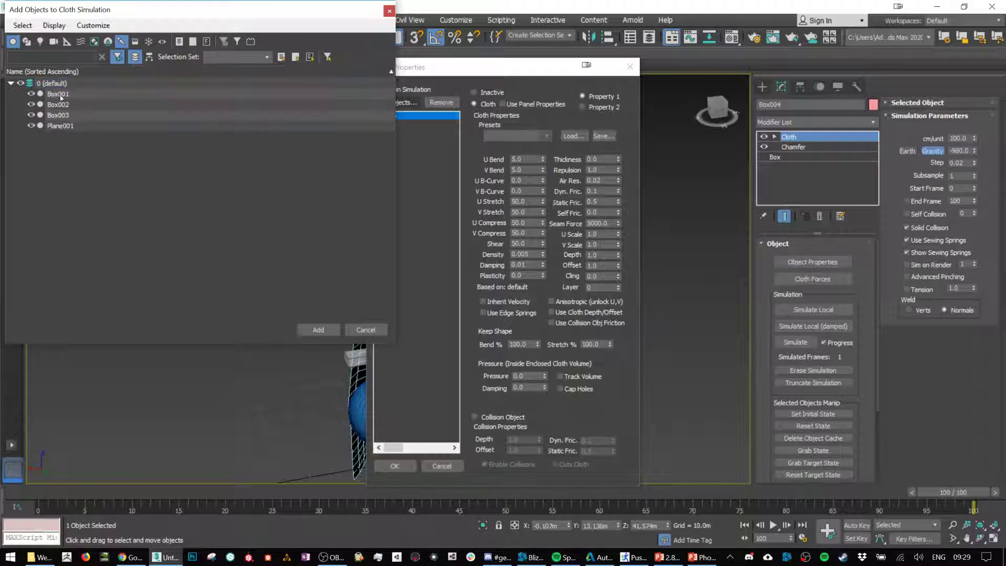
{"action": "double_click", "coordinate": [60, 94]}
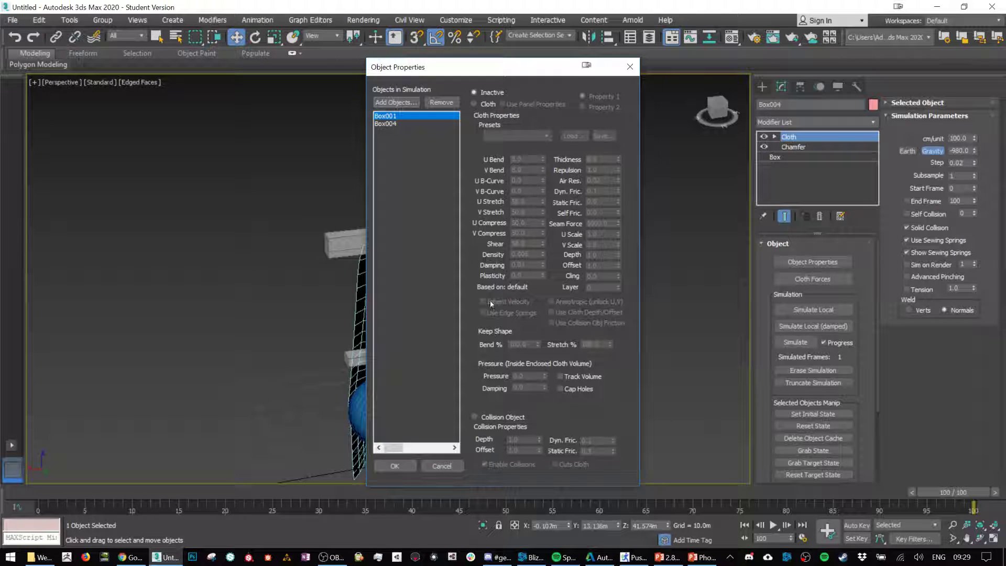
{"action": "left_click", "coordinate": [474, 416]}
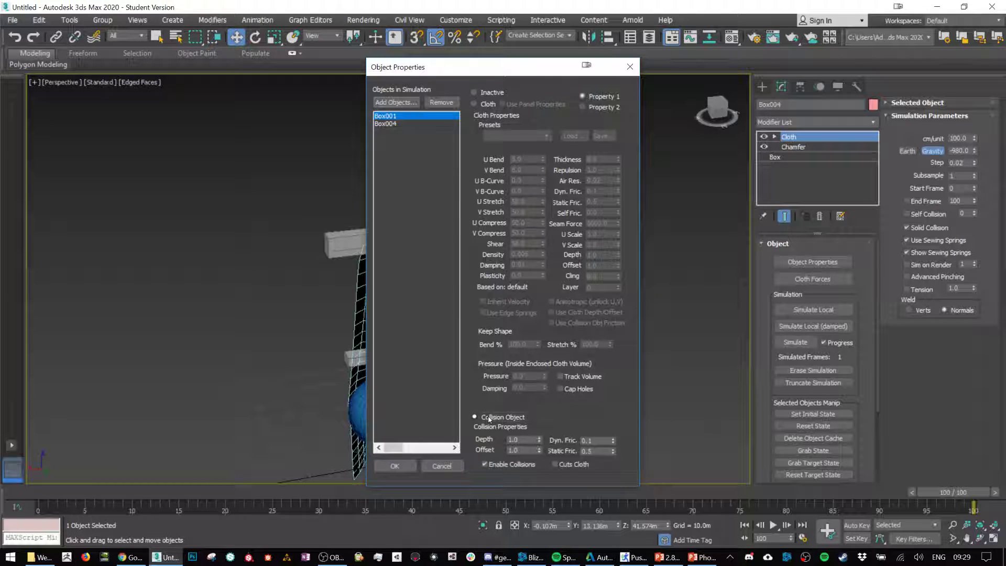
Step: Raise the pressure and damping of the Box004 cloth object and accept the object properties
{"action": "left_click", "coordinate": [394, 124]}
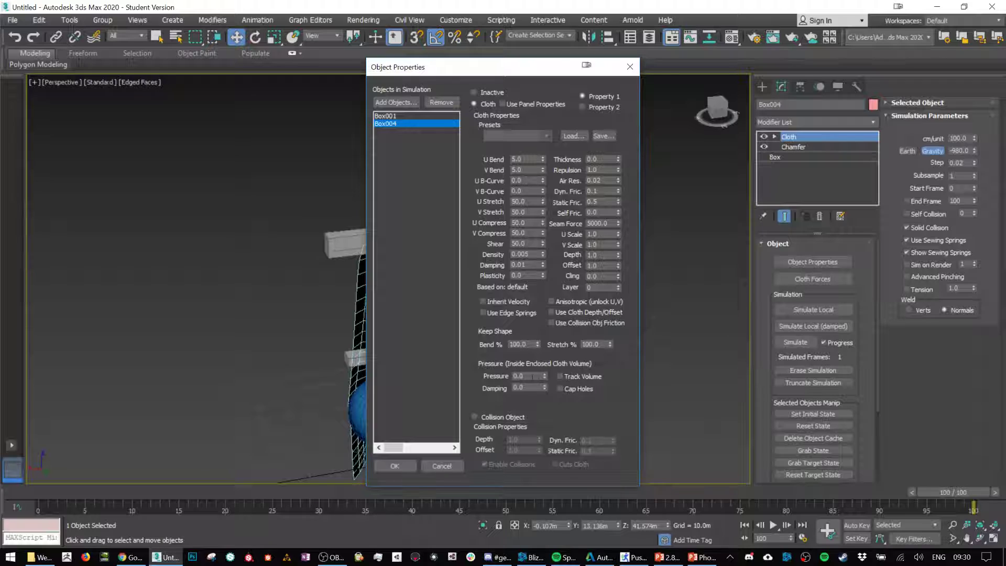
{"action": "left_click_drag", "start_coordinate": [545, 380], "coordinate": [552, 323]}
{"action": "left_click_drag", "start_coordinate": [545, 389], "coordinate": [544, 379]}
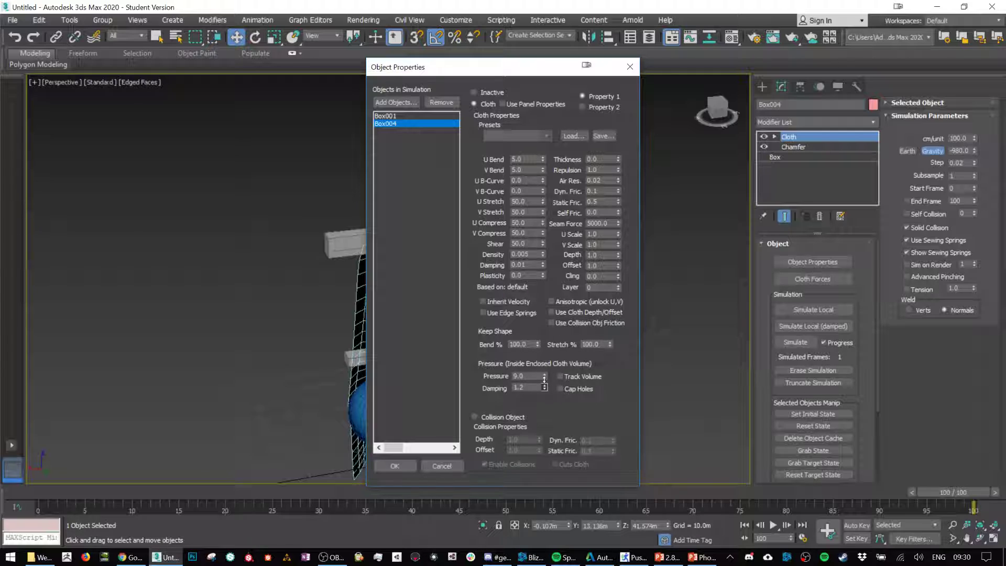
{"action": "left_click", "coordinate": [396, 465]}
Step: Run Simulate Local on the chamfered box until it lands on the collider, stop it, and reset its state
{"action": "left_click", "coordinate": [805, 309]}
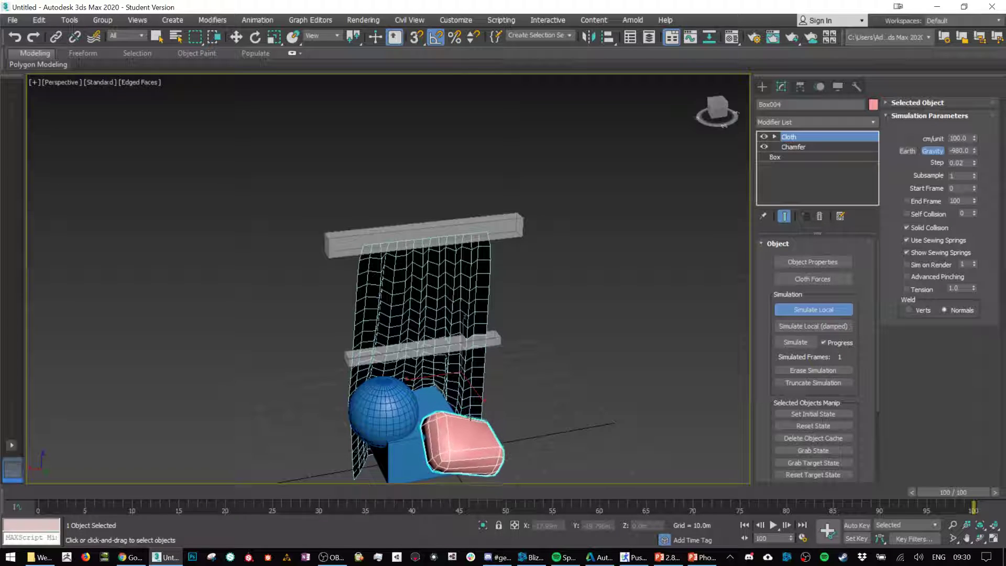
{"action": "left_click", "coordinate": [837, 316]}
{"action": "key", "text": "w"}
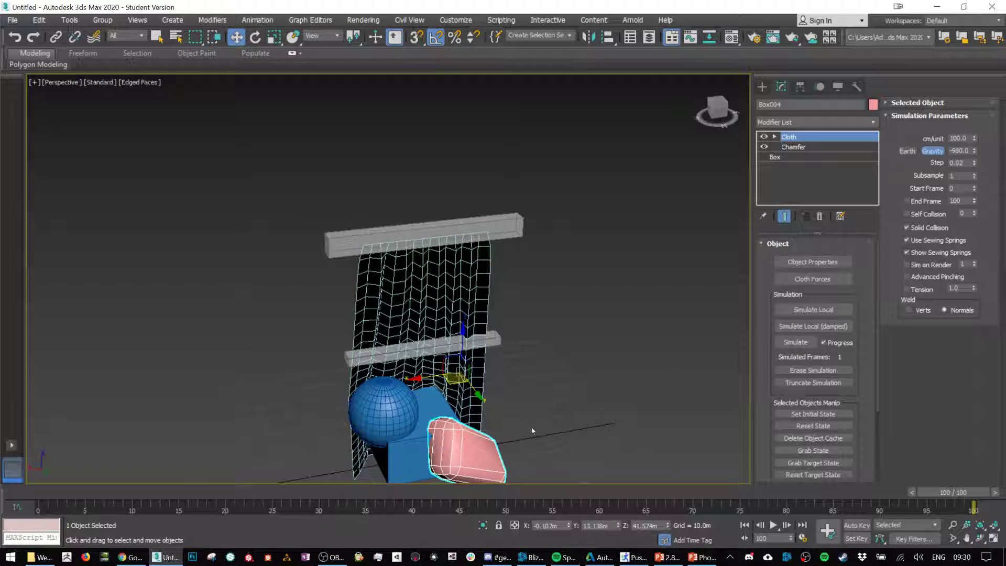
{"action": "scroll", "coordinate": [517, 346], "scroll_direction": "up", "scroll_amount": 3}
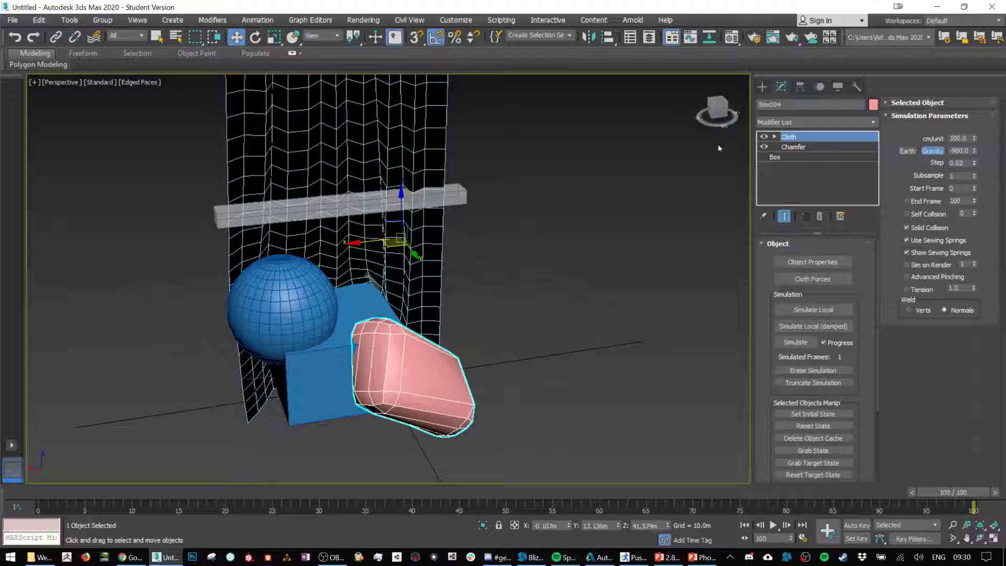
{"action": "left_click", "coordinate": [833, 425]}
Step: Insert a TurboSmooth modifier with one iteration between the box's Chamfer and Cloth modifiers
{"action": "left_click", "coordinate": [800, 150]}
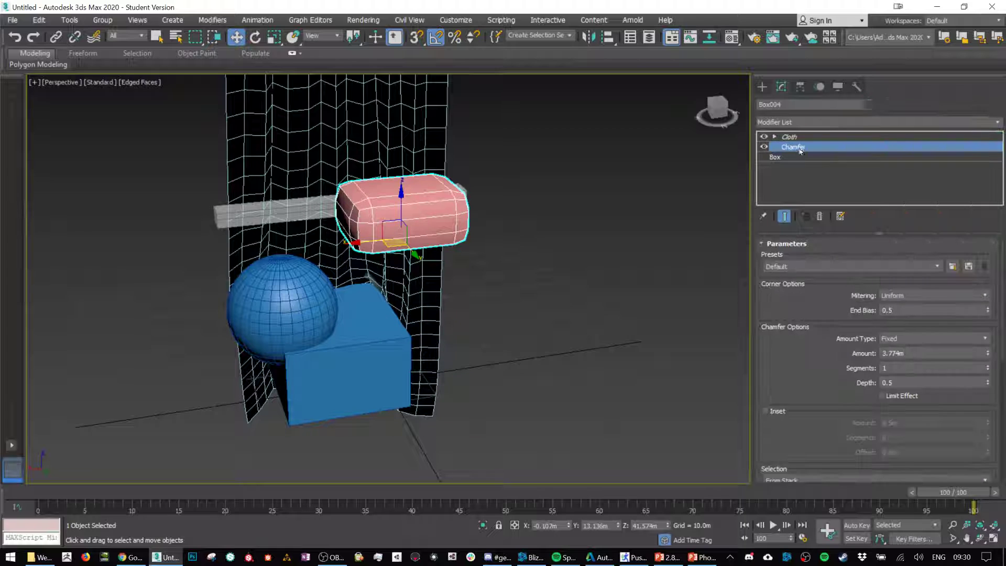
{"action": "left_click", "coordinate": [836, 124]}
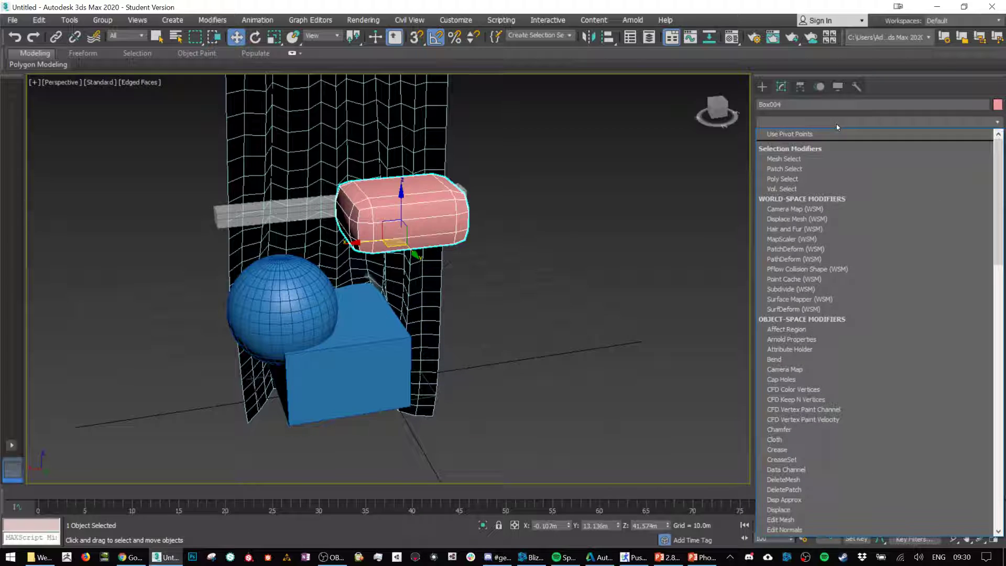
{"action": "type", "text": "tu"}
{"action": "key", "text": "Return"}
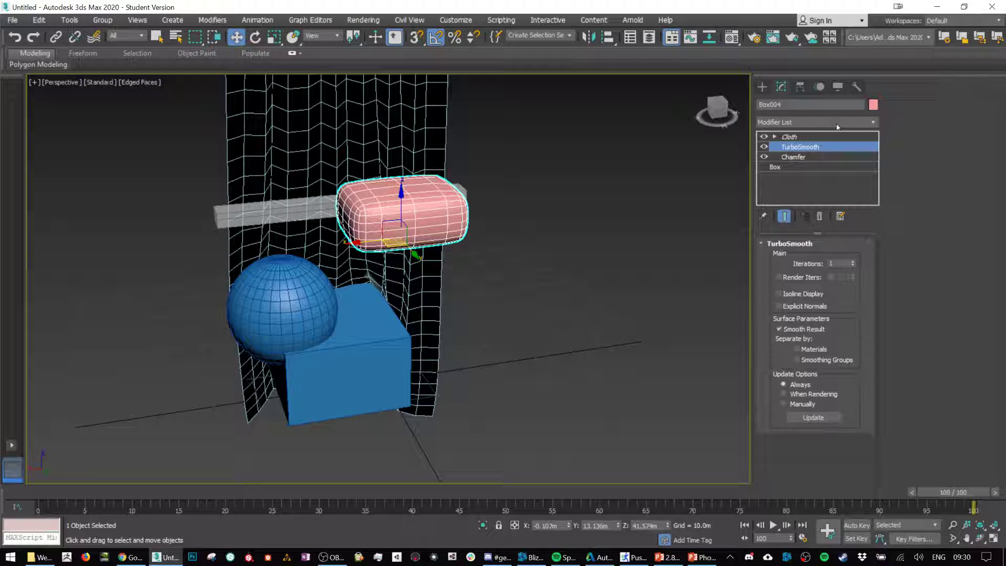
Step: Run Simulate Local on the smoothed box from its Cloth modifier and stop it once it has dropped
{"action": "left_click", "coordinate": [805, 137]}
{"action": "left_click", "coordinate": [813, 309]}
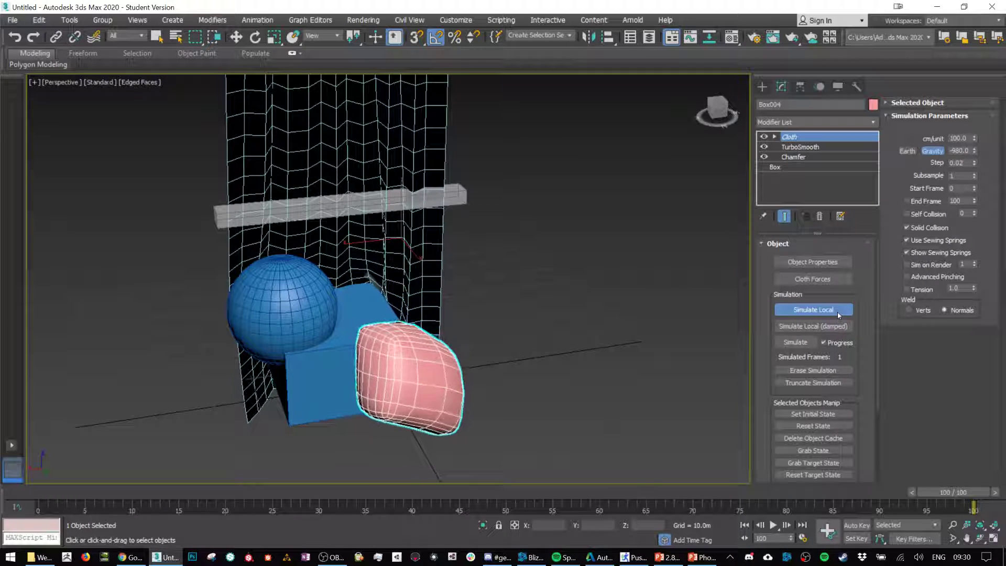
{"action": "left_click", "coordinate": [837, 313]}
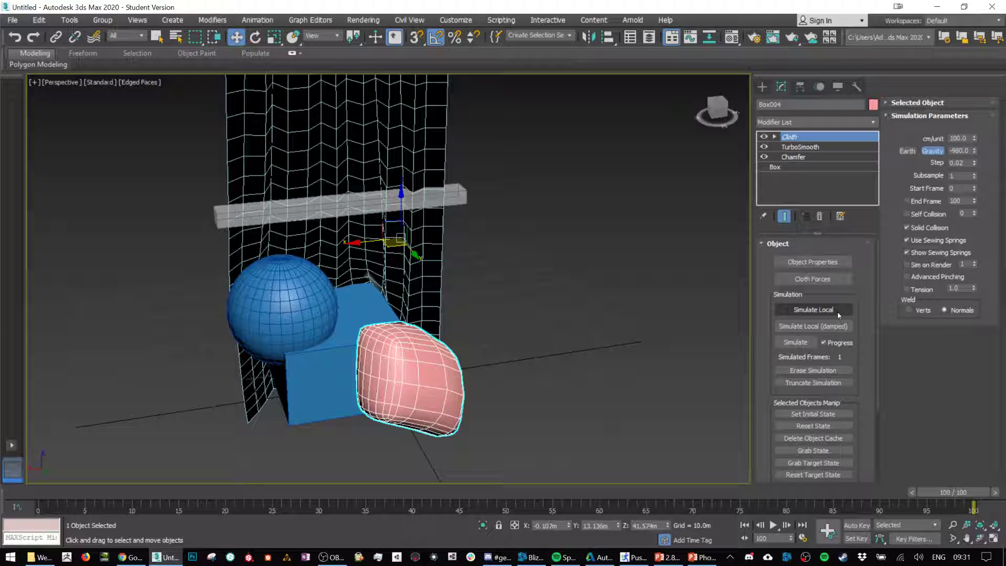
Step: Turn off Show End Result for the smoothed box's modifier stack
{"action": "middle_click_drag", "start_coordinate": [457, 353], "coordinate": [434, 370], "text": "alt"}
{"action": "middle_click_drag", "start_coordinate": [509, 335], "coordinate": [427, 350], "text": "alt"}
{"action": "scroll", "coordinate": [427, 350], "scroll_direction": "down", "scroll_amount": 6}
{"action": "middle_click_drag", "start_coordinate": [523, 290], "coordinate": [576, 304], "text": "alt"}
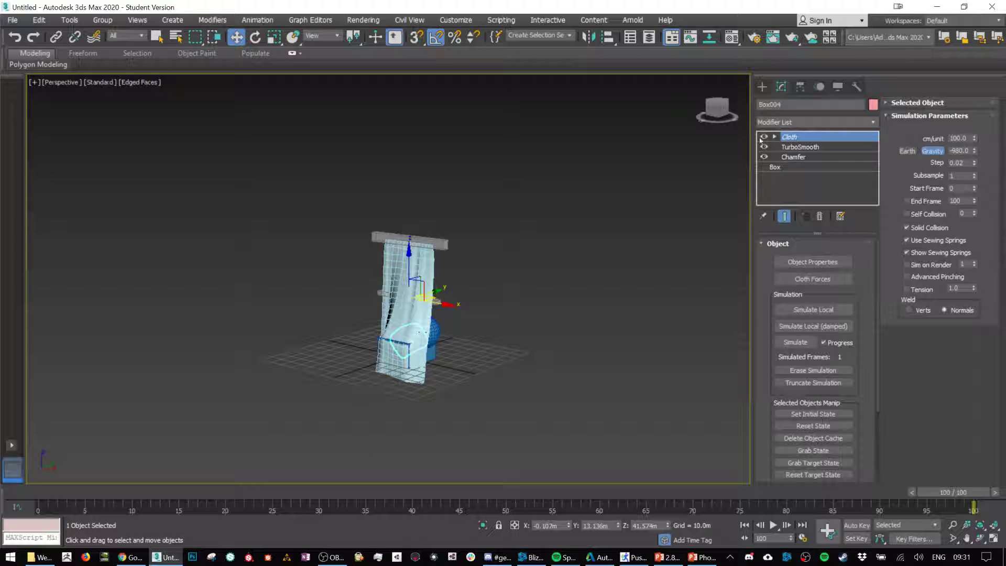
{"action": "left_click", "coordinate": [784, 217]}
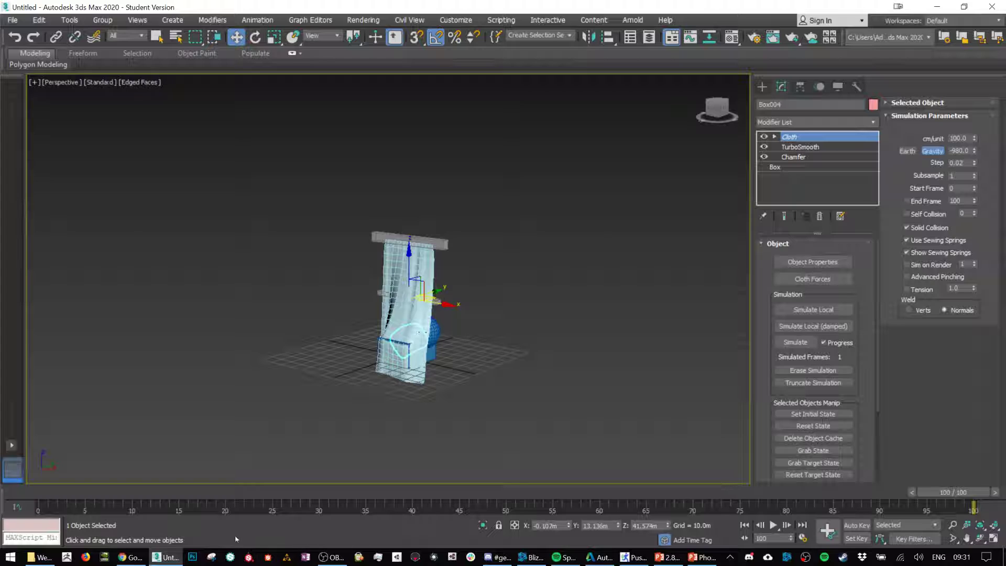